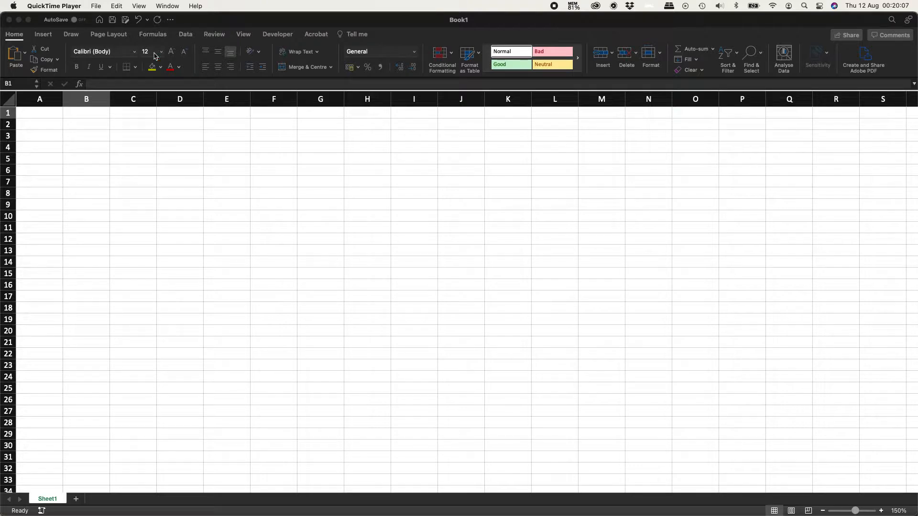
Enter the column headers Data1 in B1 and Data2 in C1.
click(89, 115)
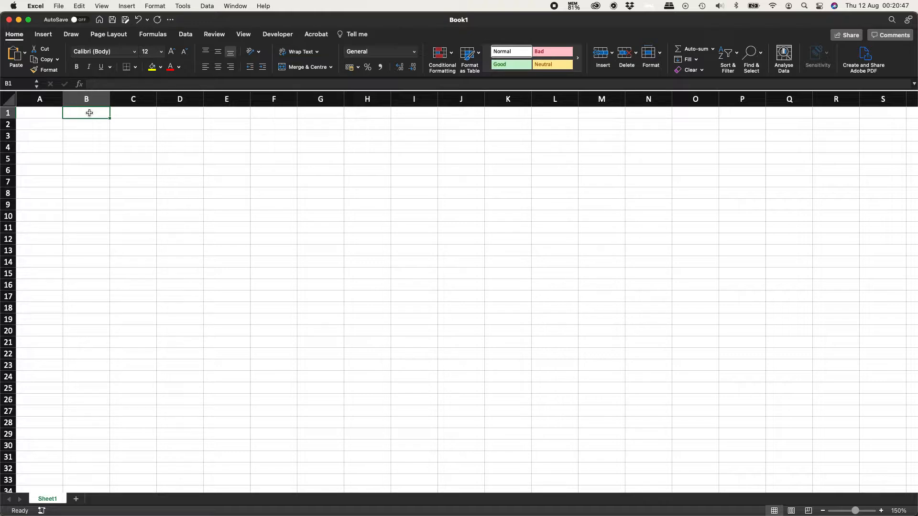
text(Data1)
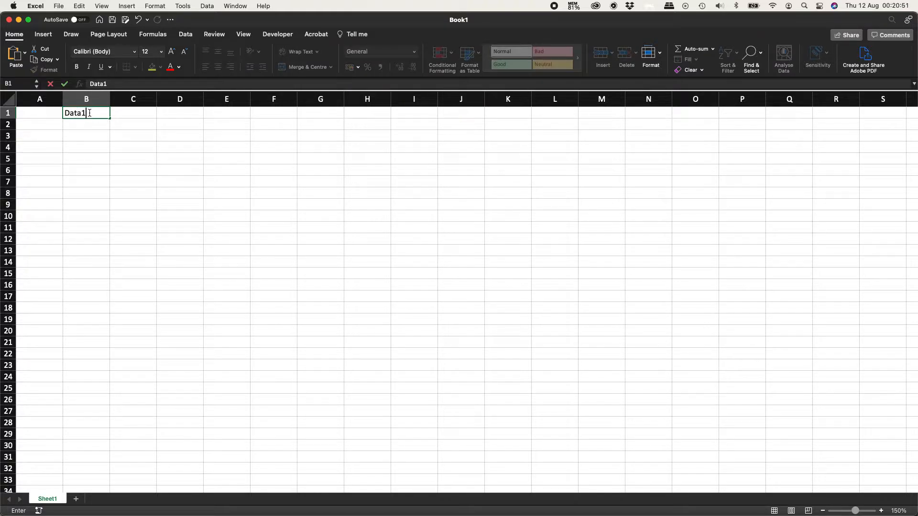
key(Return)
key(Up)
key(Right)
text(Data )
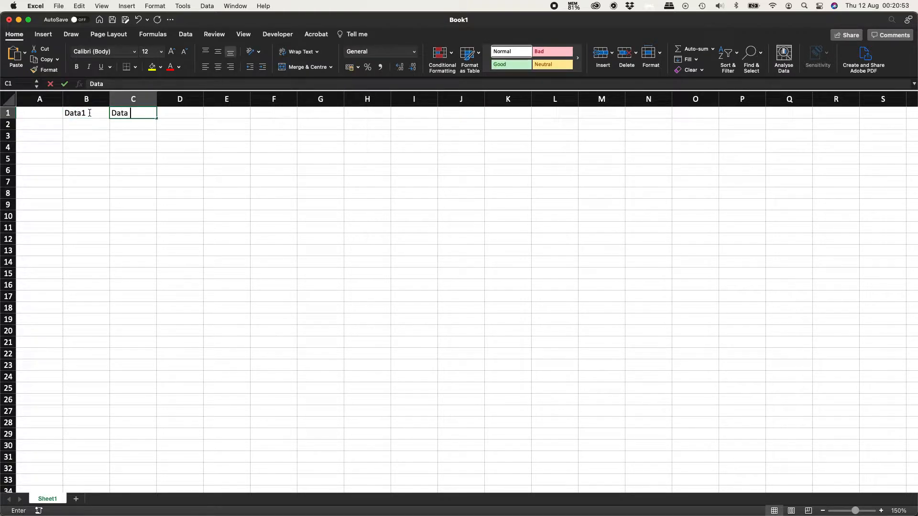
text(2)
key(Return)
Fill B2 with a random whole number using the formula =RANDBETWEEN(10,25).
key(Left)
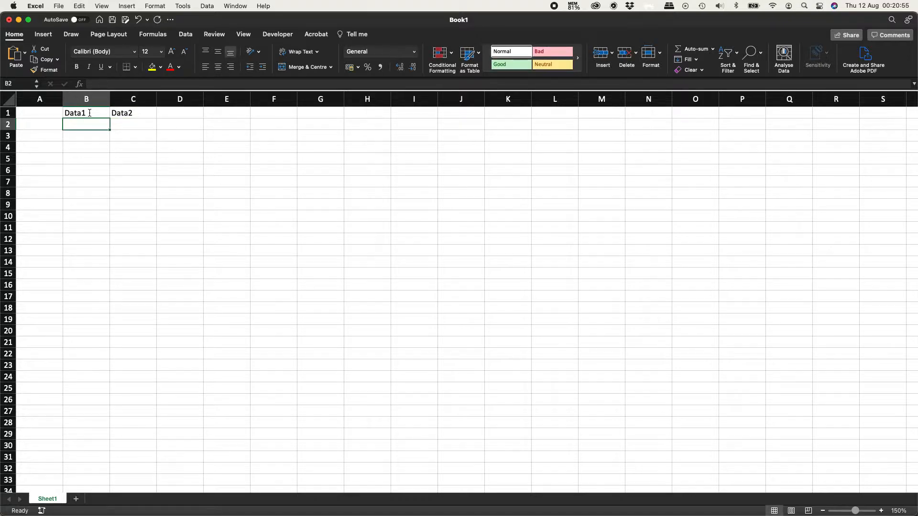
text(=rand)
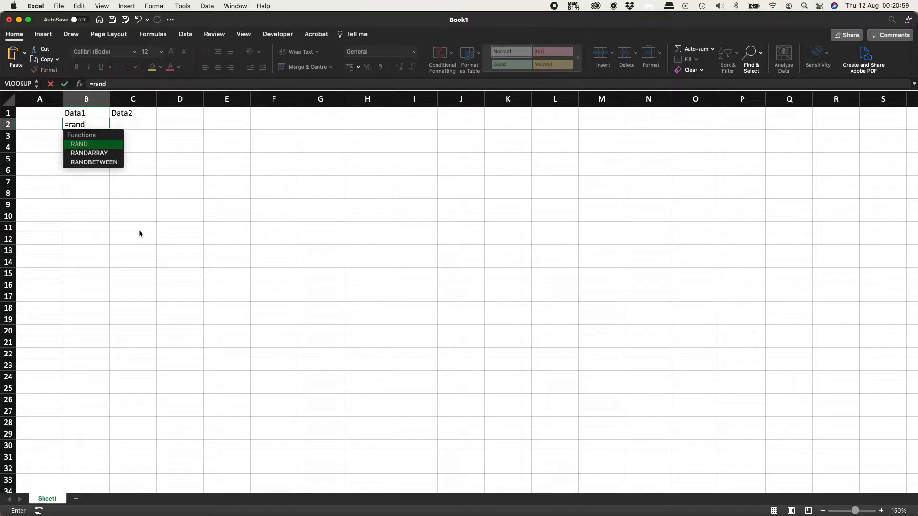
key(Down)
key(Down)
key(Return)
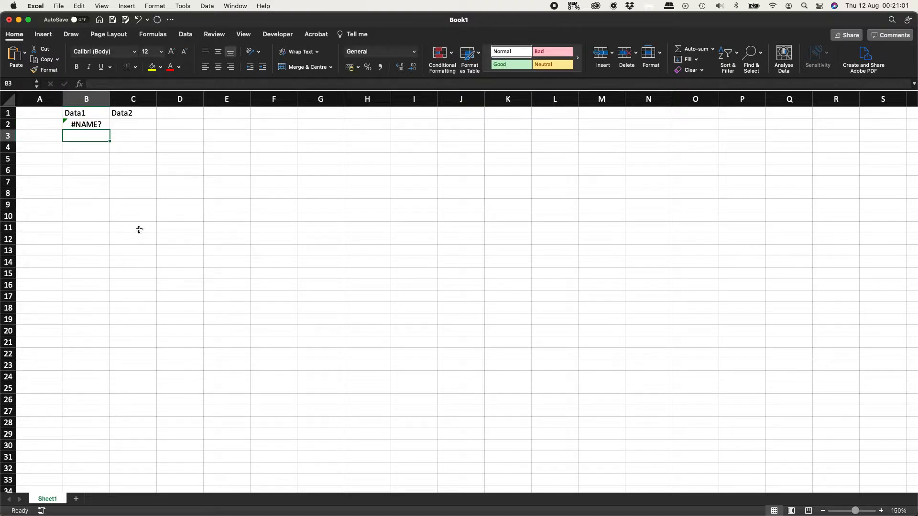
double_click(100, 126)
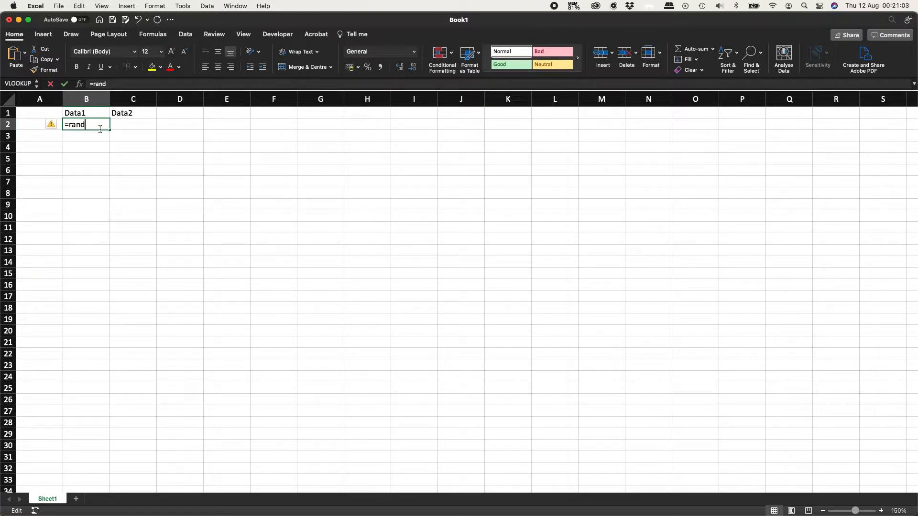
text(between()
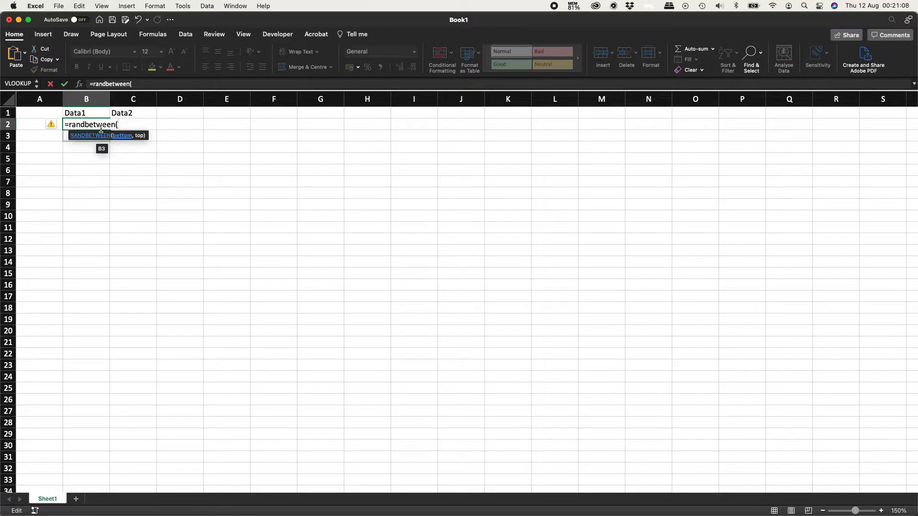
text(10,25))
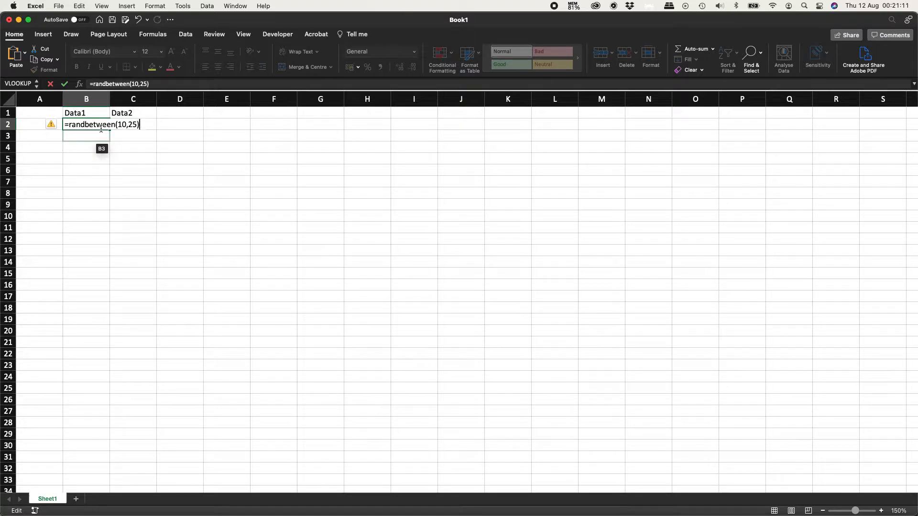
key(Return)
Enter the value 15 in both B2 and C2 as the base for the sample data.
click(101, 128)
text(15)
key(Tab)
text(15)
click(101, 128)
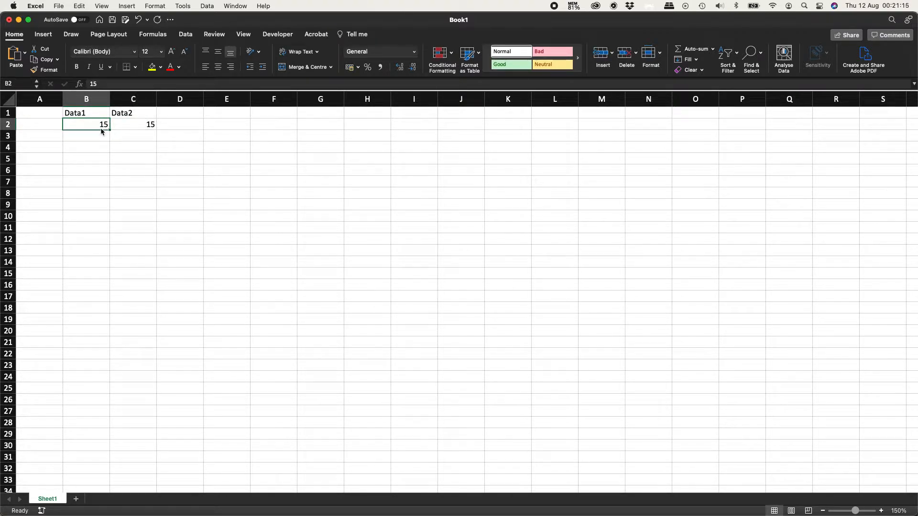
Turn the value in B2 into the formula =15+RAND().
double_click(100, 128)
text(=15)
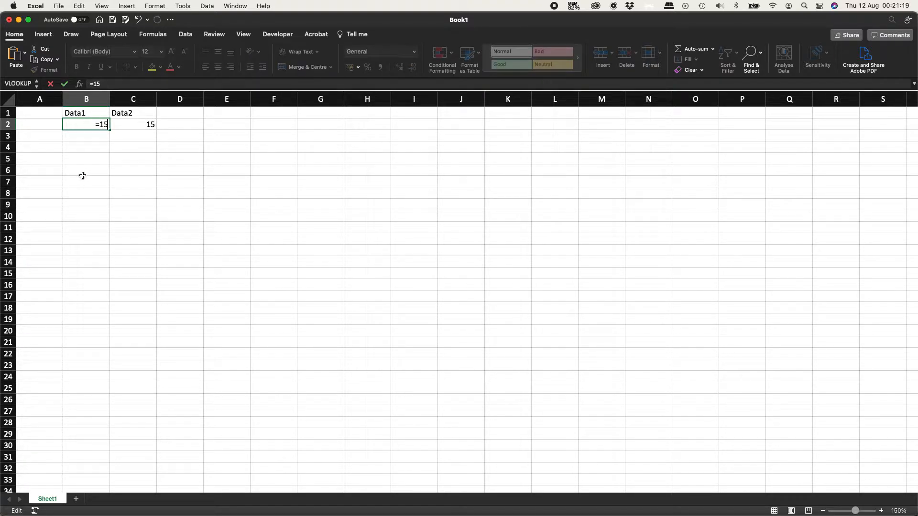
text(+rand())
key(Return)
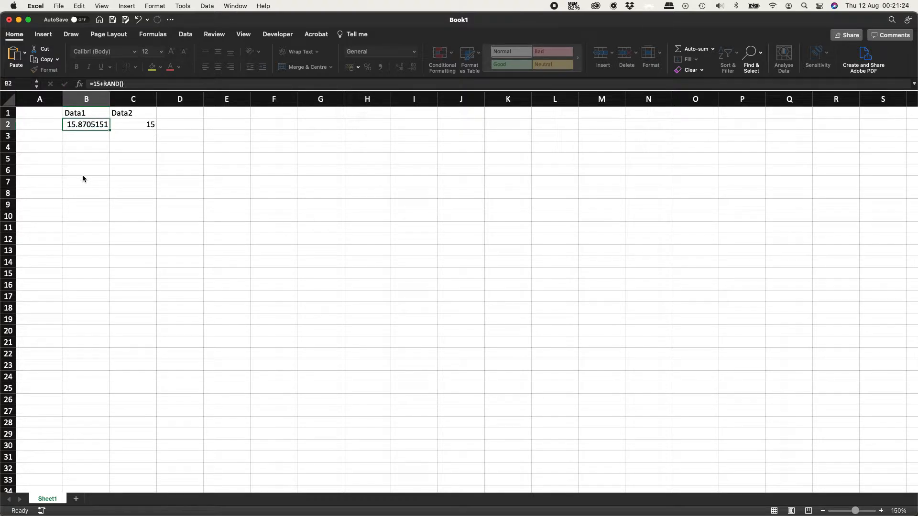
Turn the value in C2 into the formula =15+RAND().
key(Right)
double_click(140, 128)
text(=15+)
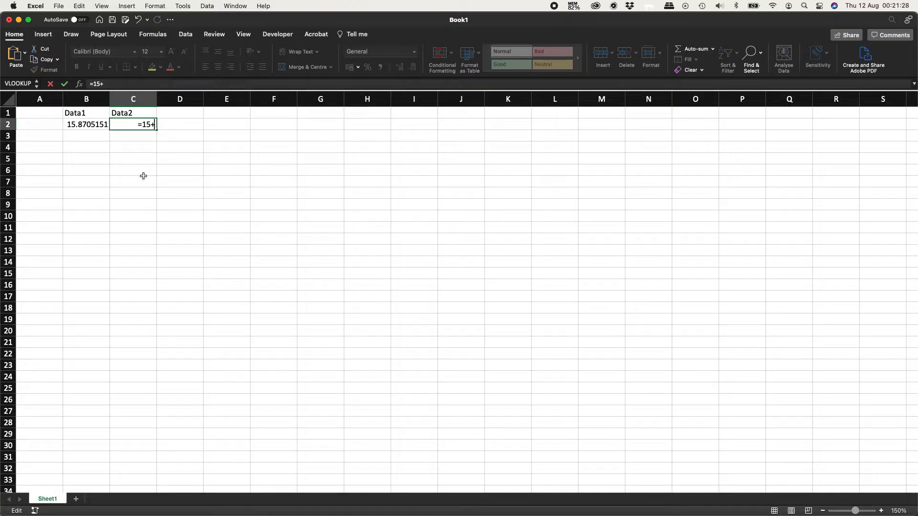
text(rand())
key(Return)
key(Up)
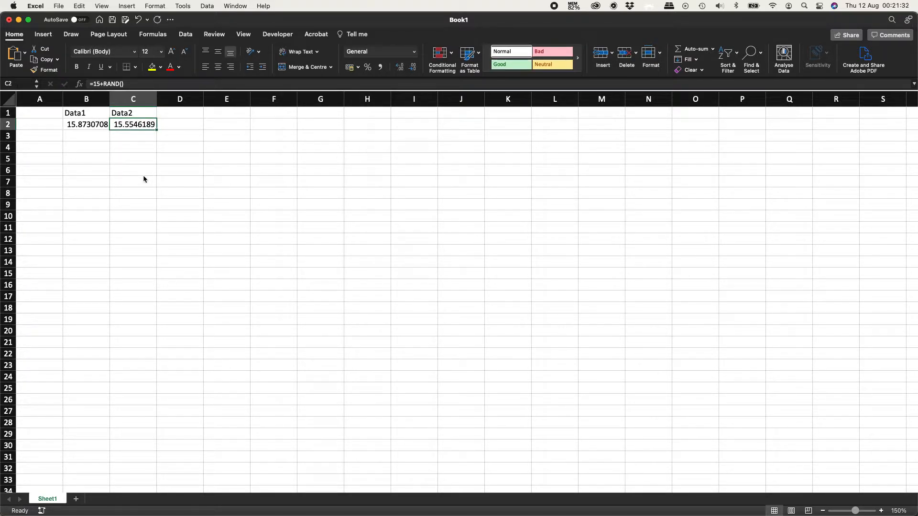
Extend the formula in C2 with a second random term, making it =15+RAND()+RAND().
click(86, 128)
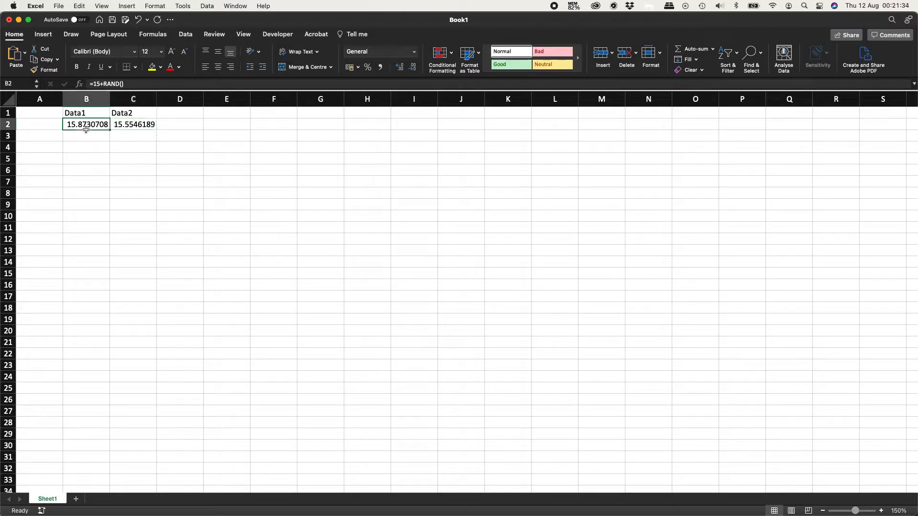
click(136, 125)
double_click(139, 125)
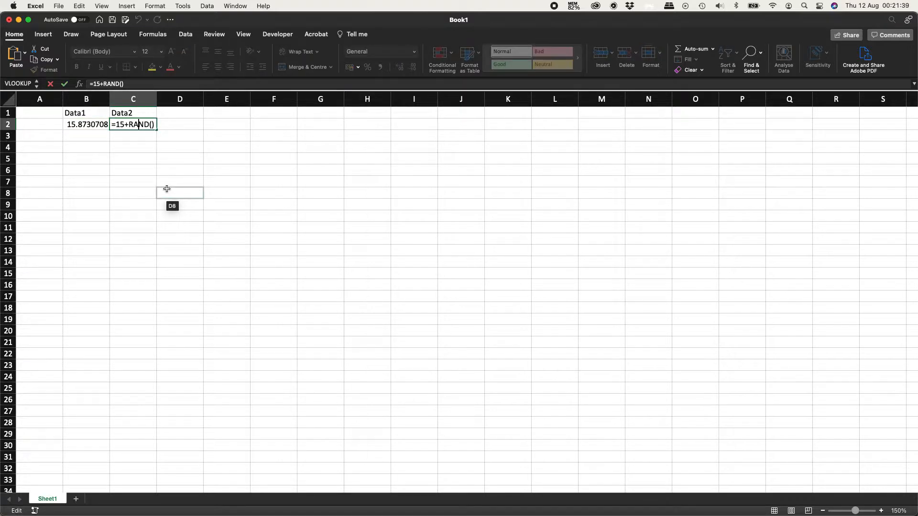
text(+rand())
key(Return)
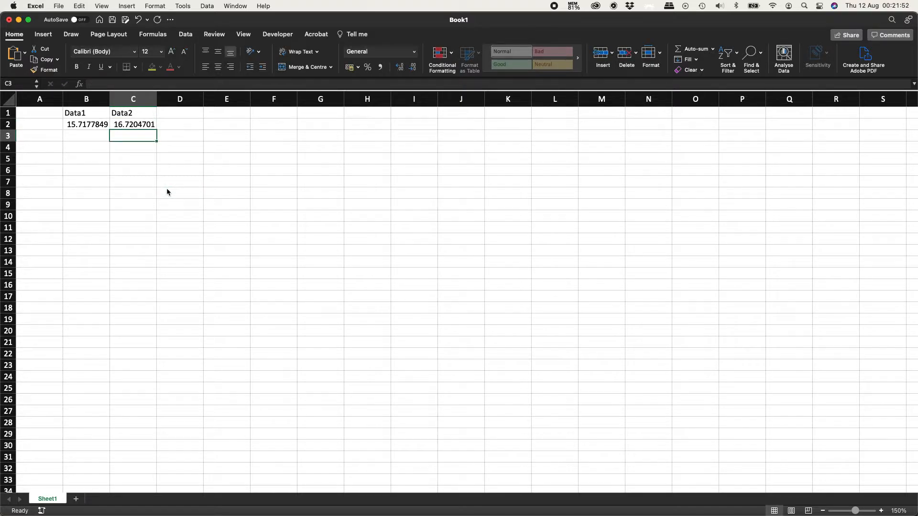
Fill the formulas in B2:C2 down through row 18.
key(Up)
key(Left)
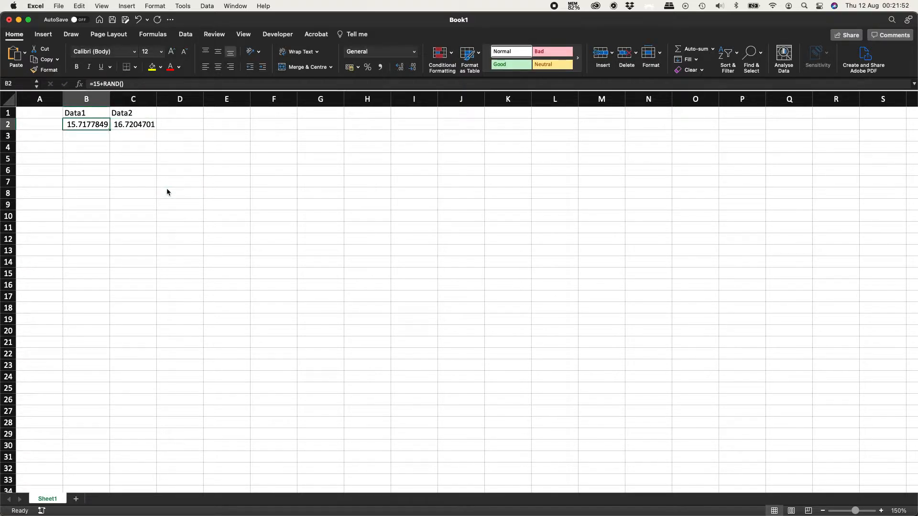
shift+click(133, 128)
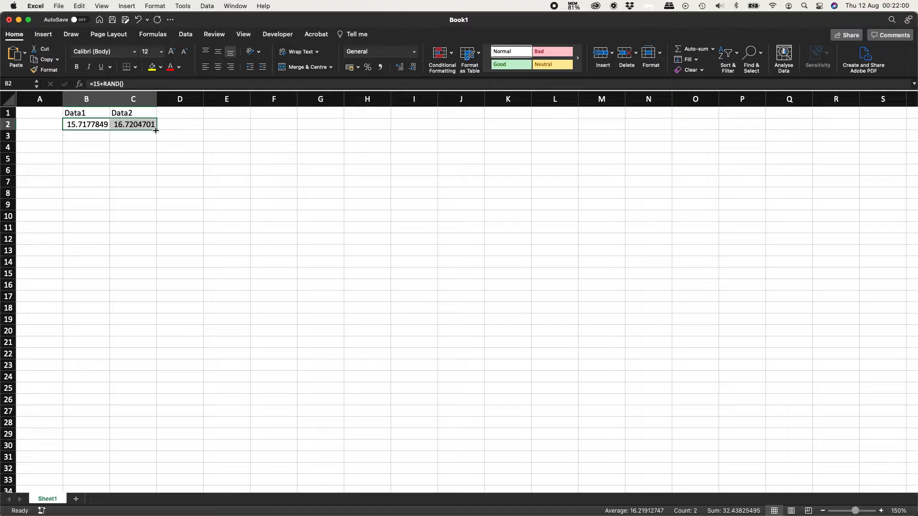
drag(157, 129, 142, 311)
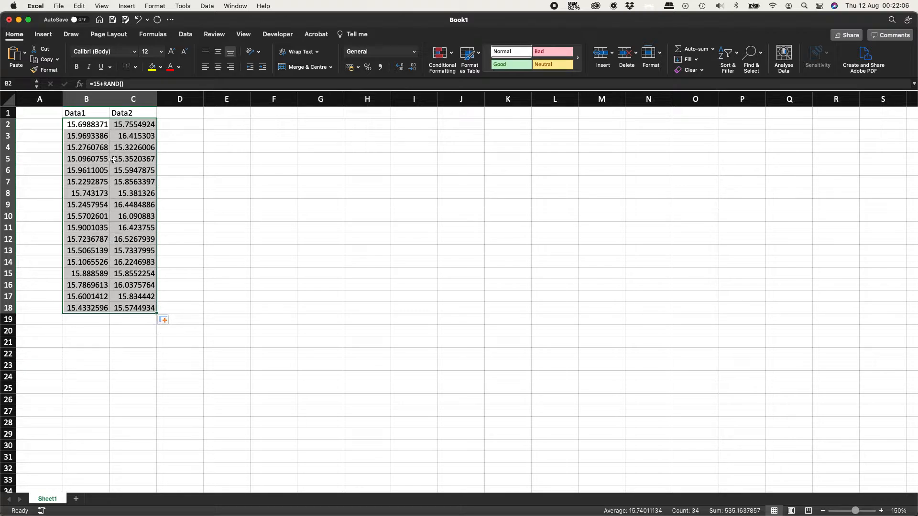
Copy the random data in B2:C18 and paste it over itself as values only.
key(super+c)
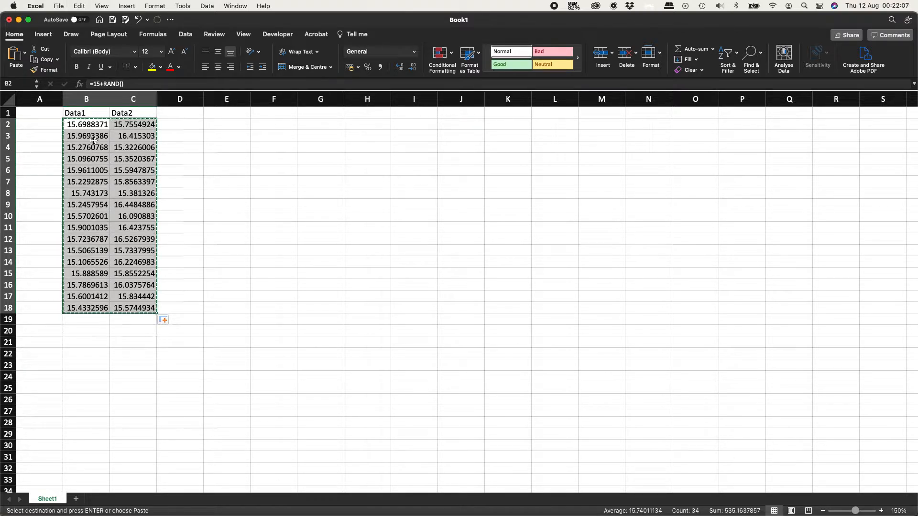
right_click(95, 139)
mouse_move(140, 177)
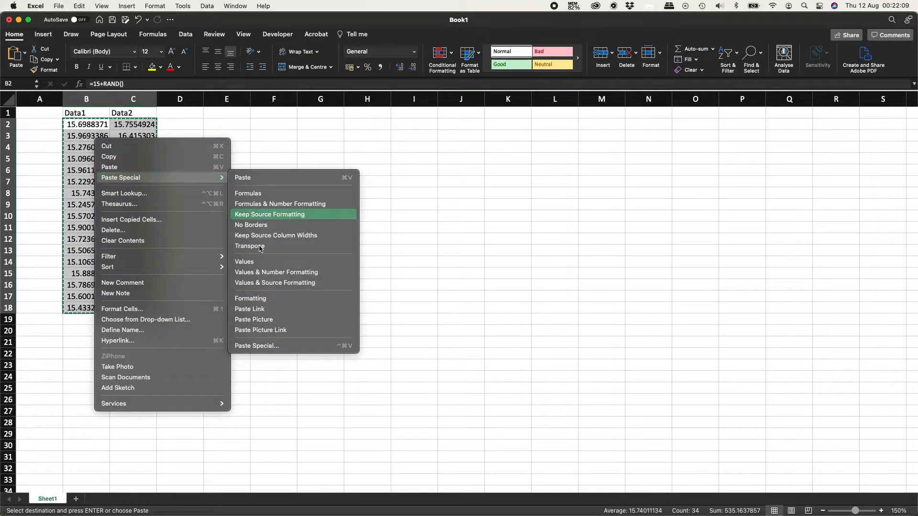
click(269, 262)
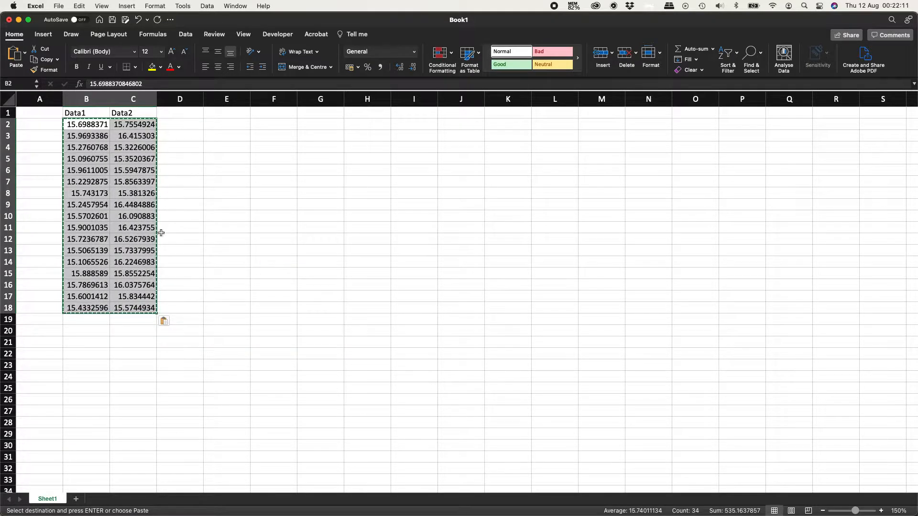
click(93, 150)
key(Escape)
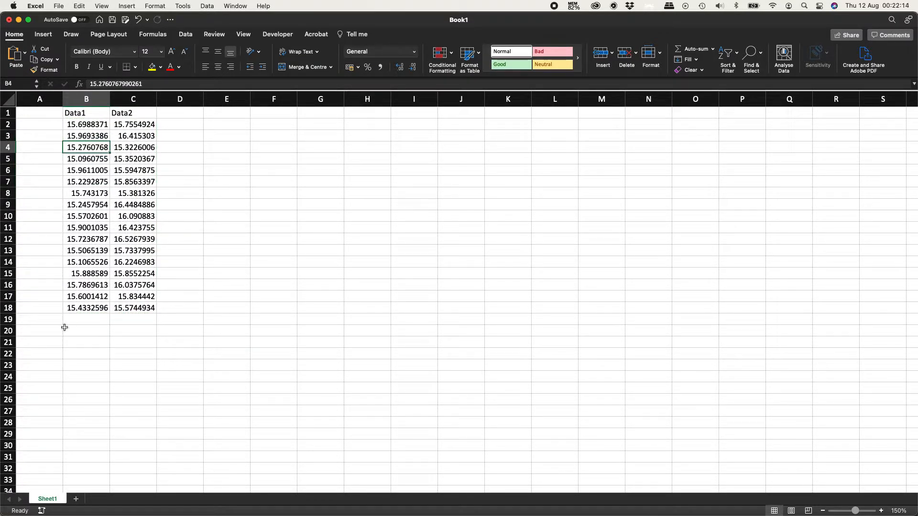
Paste the t-value formula picture into the sheet and place it below the data rows, over columns E to I from about row 21.
click(46, 332)
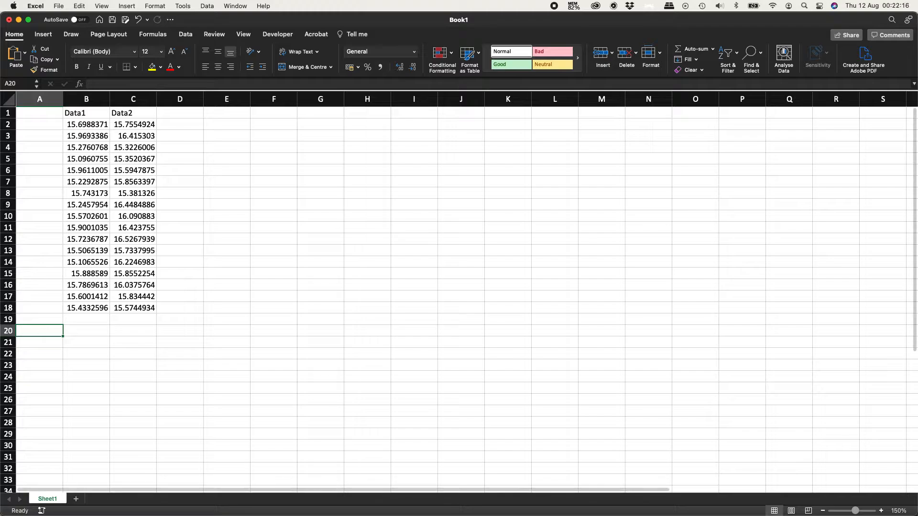
key(ctrl+Up)
key(ctrl+Up)
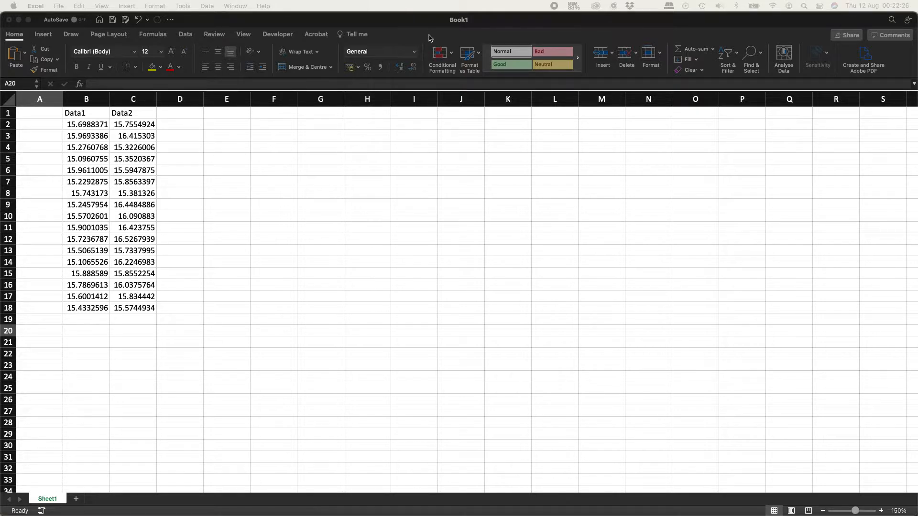
key(super+v)
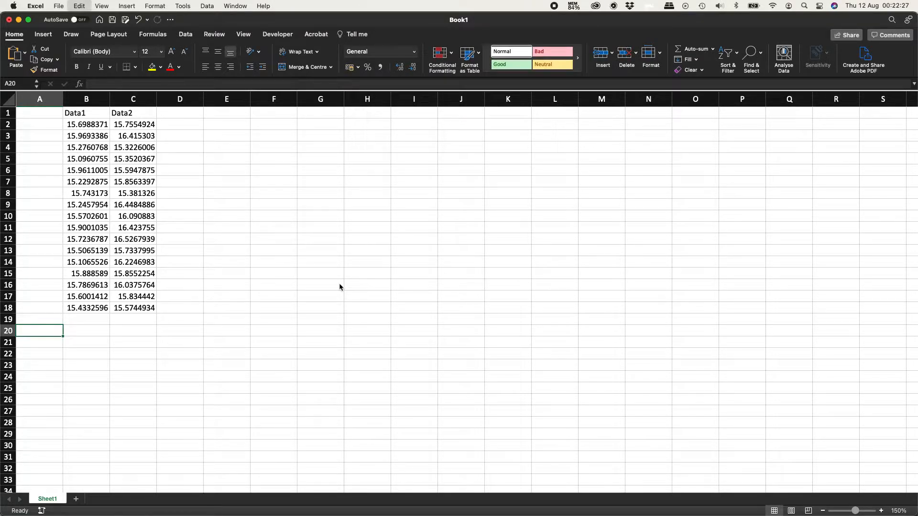
drag(143, 339, 341, 349)
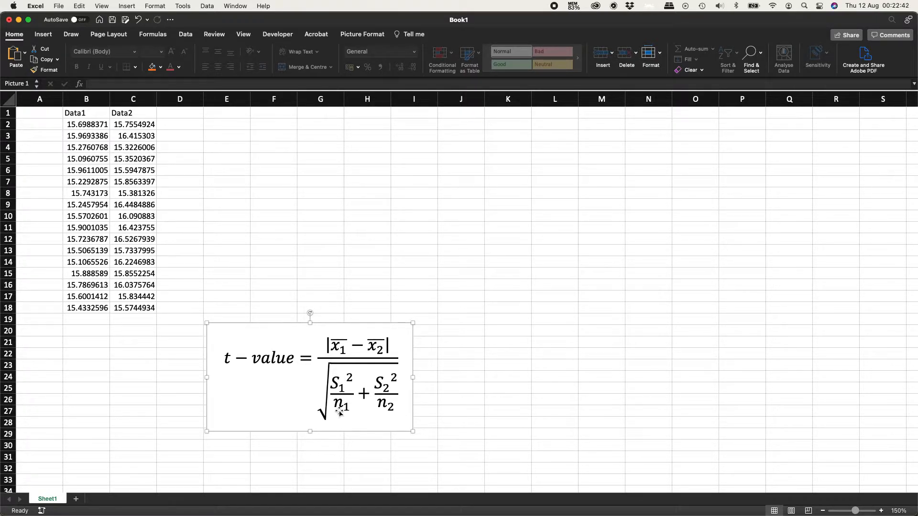
drag(286, 335, 286, 345)
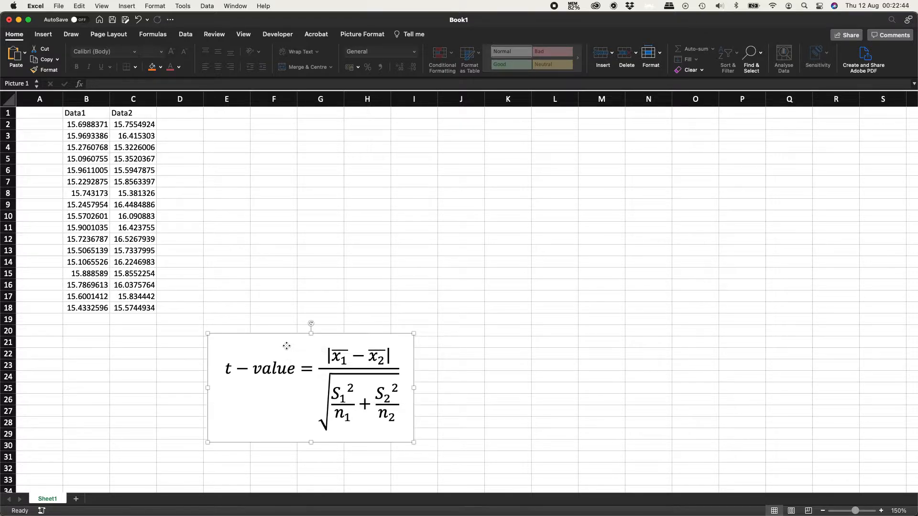
Label A20 as Mean.
click(38, 331)
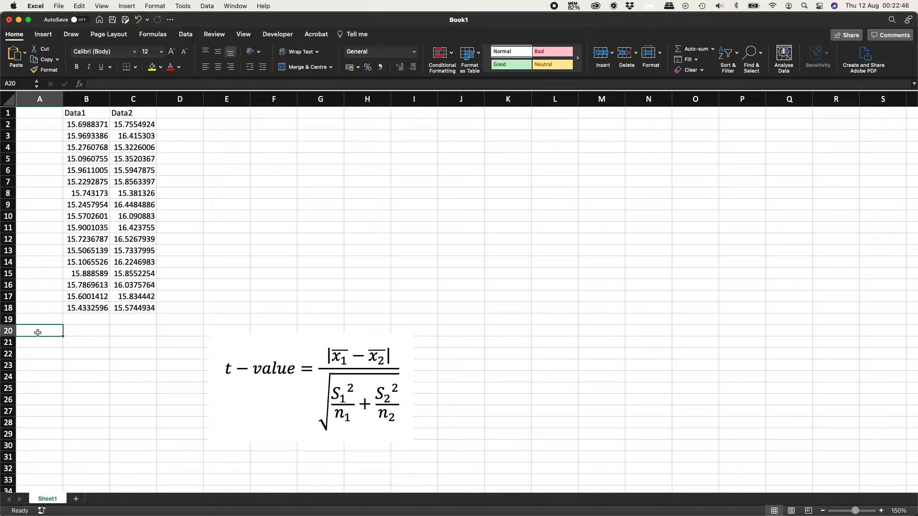
text(Mean)
key(Return)
Calculate the mean of Data1 in B20 with =AVERAGE(B2:B18).
key(Up)
key(Right)
text(=)
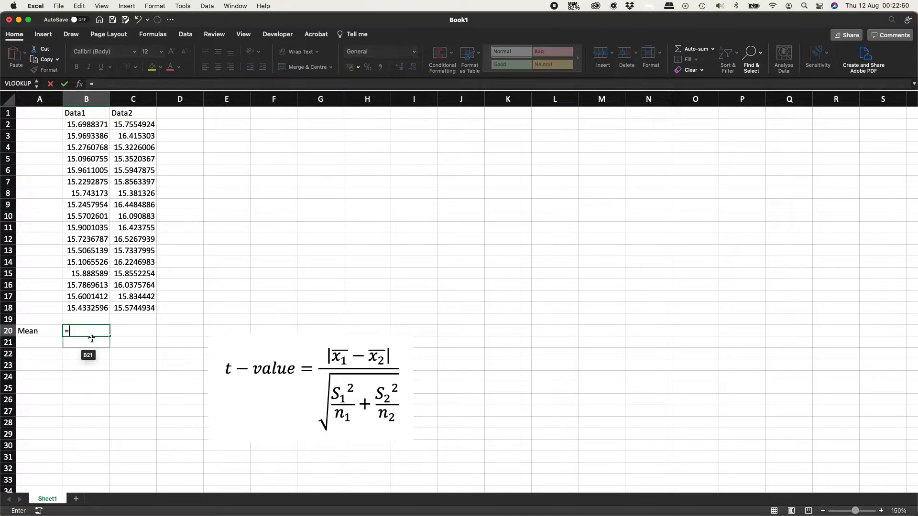
text(average()
key(Up)
key(Up)
key(ctrl+Up)
key(Down)
key(ctrl+shift+Down)
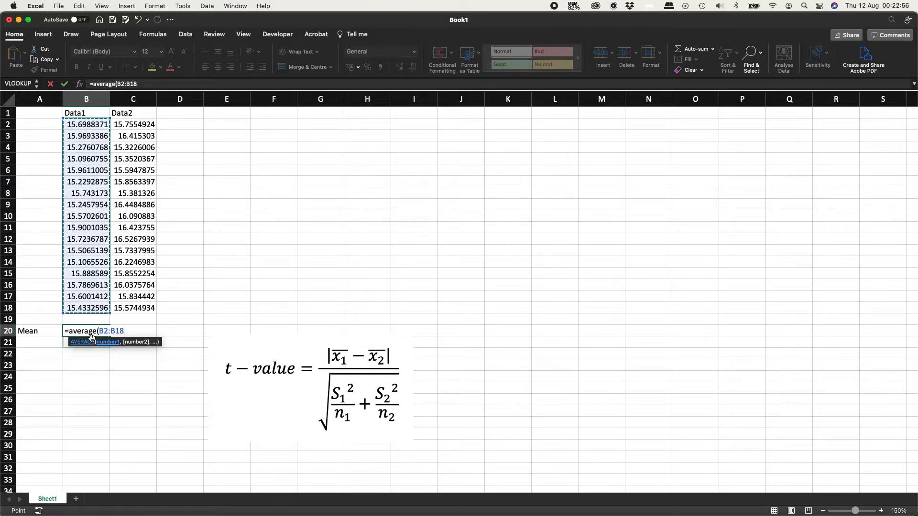
key(Return)
Copy the average formula from B20 to C20 to calculate the mean of Data2.
key(Up)
key(super+c)
key(Right)
key(super+v)
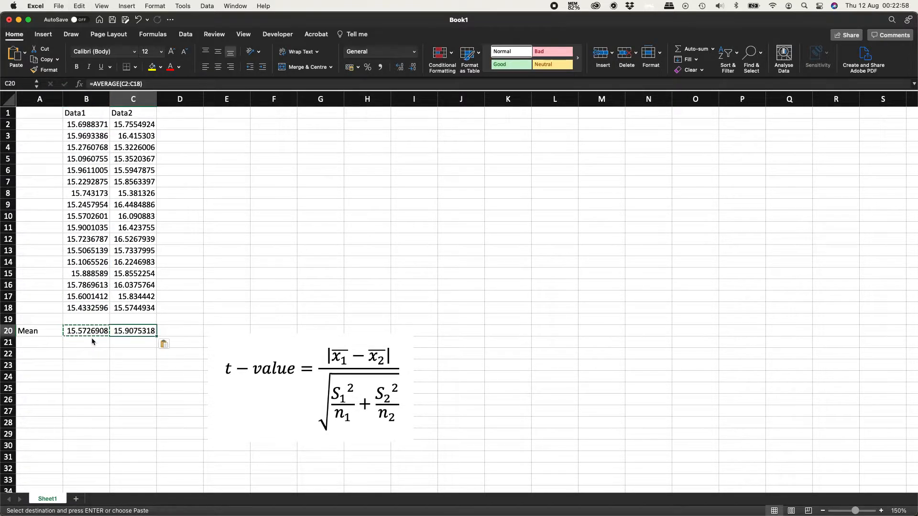
key(Escape)
key(Left)
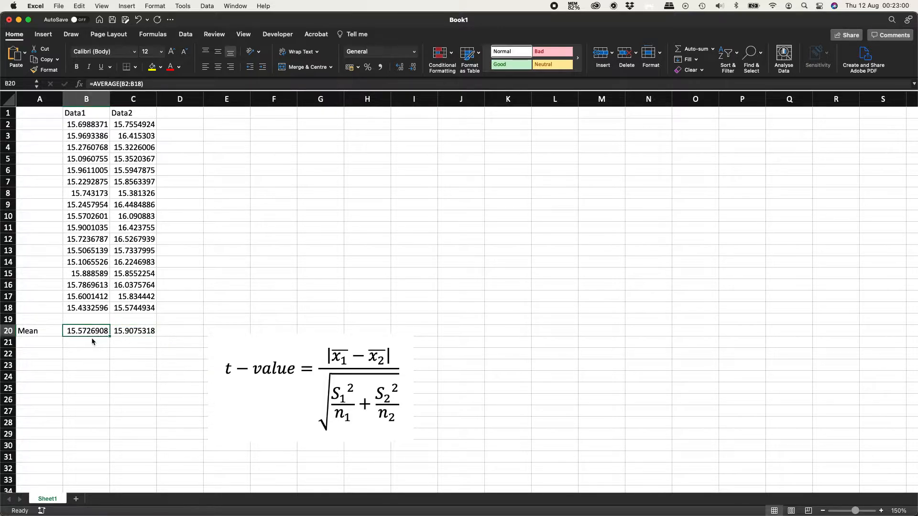
key(Left)
key(Right)
key(Right)
key(Left)
key(Down)
key(Left)
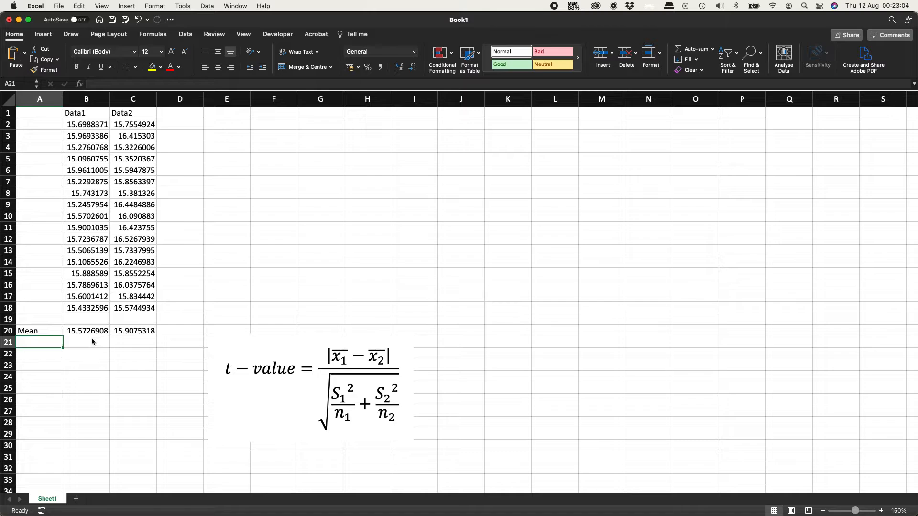
Label A21 as STDev and calculate the standard deviation of Data1 in B21 with =STDEV(B2:B18).
text(STDev)
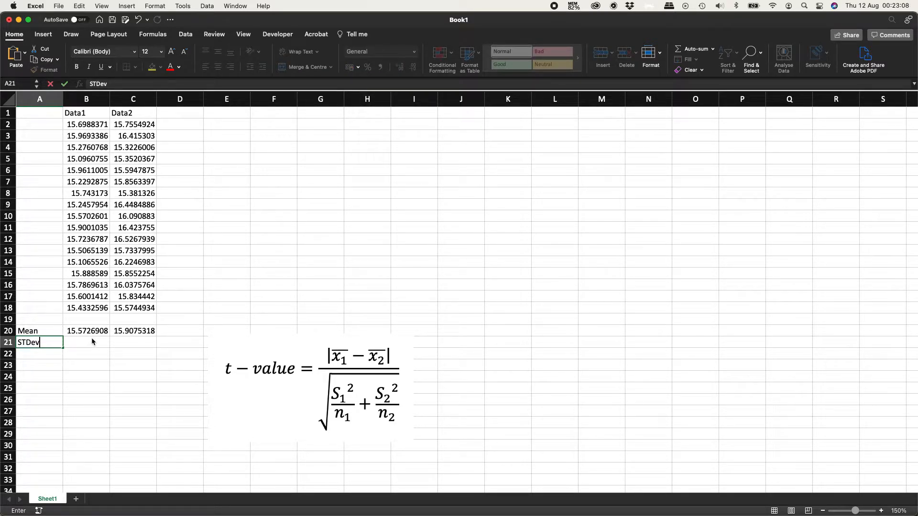
key(Return)
click(92, 341)
text(=stdev()
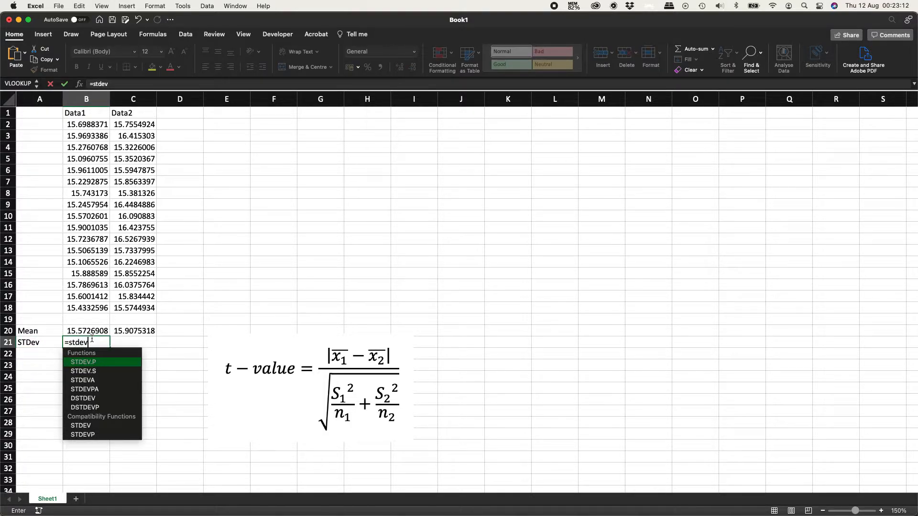
key(Up)
key(Up)
key(Up)
key(super+Up)
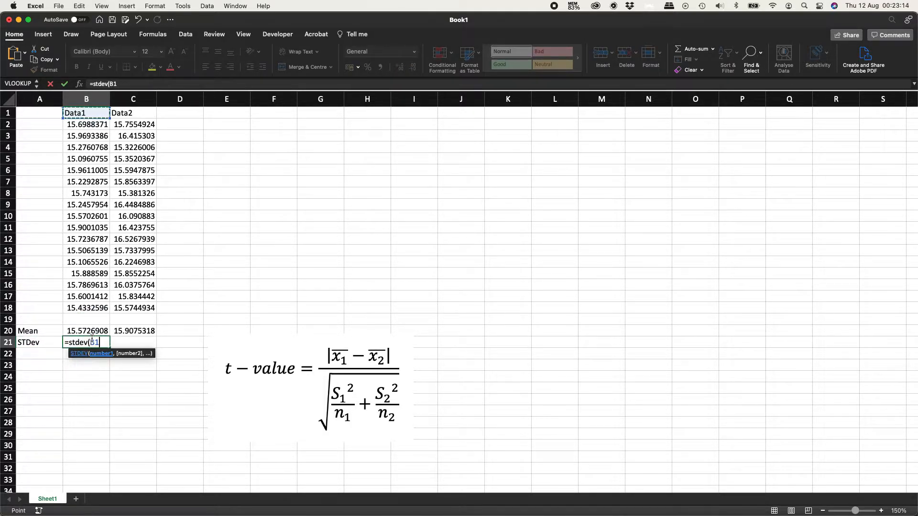
key(Down)
key(shift+super+Down)
key(Return)
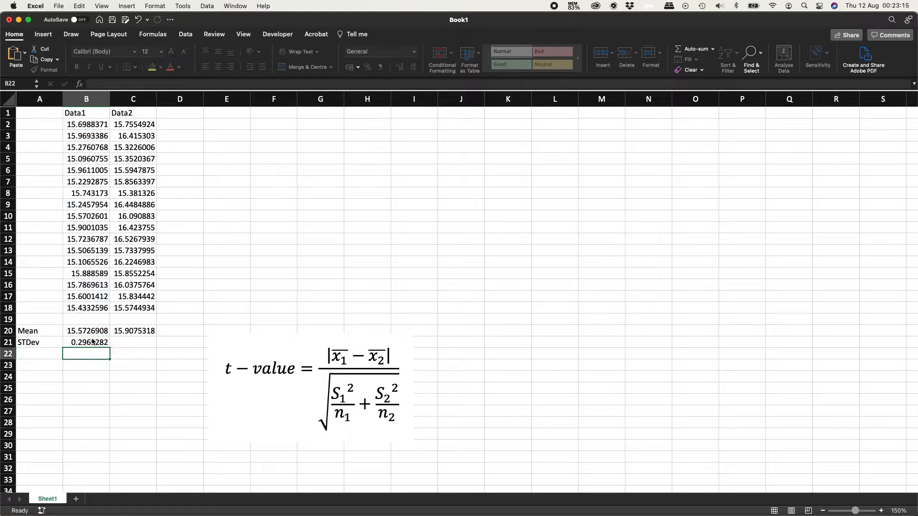
Copy the standard deviation formula from B21 to C21 for Data2.
key(super+c)
key(Right)
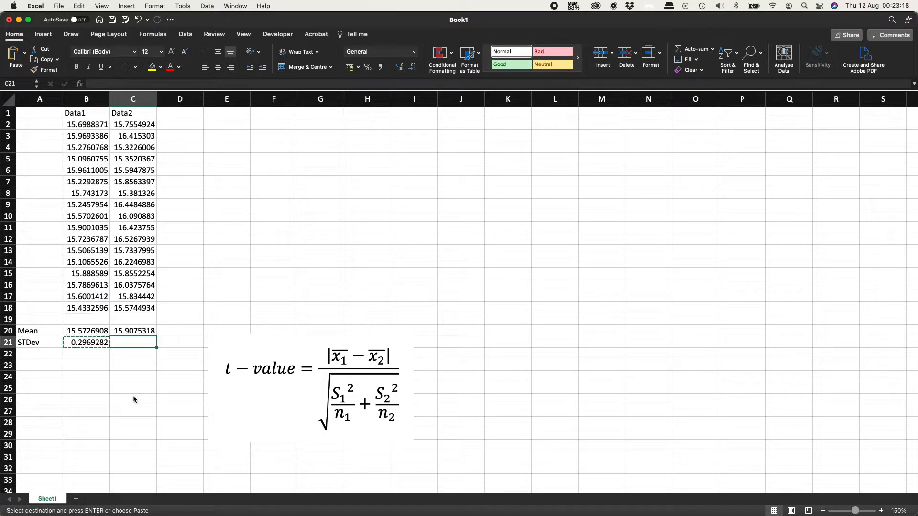
key(super+v)
key(Escape)
Label A22 as Variance and calculate the variance of Data1 in B22 with =B21^2.
key(Down)
key(Home)
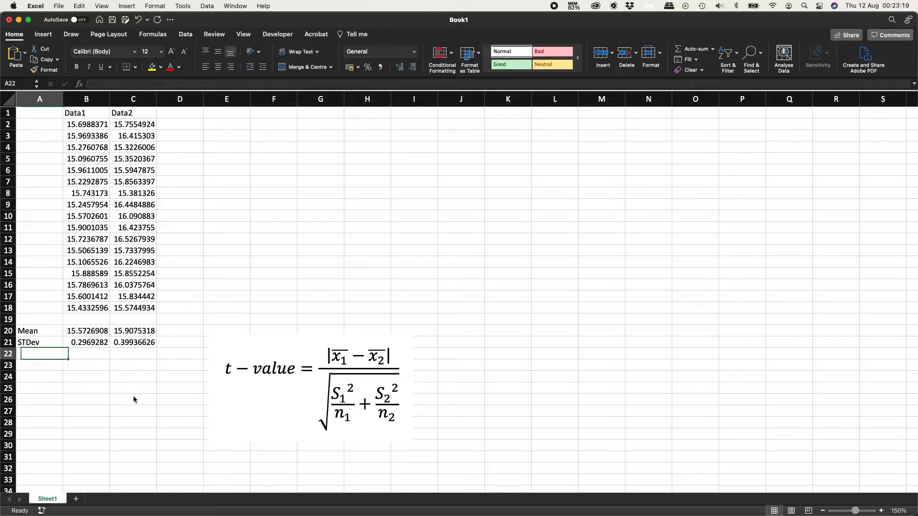
text(ariance)
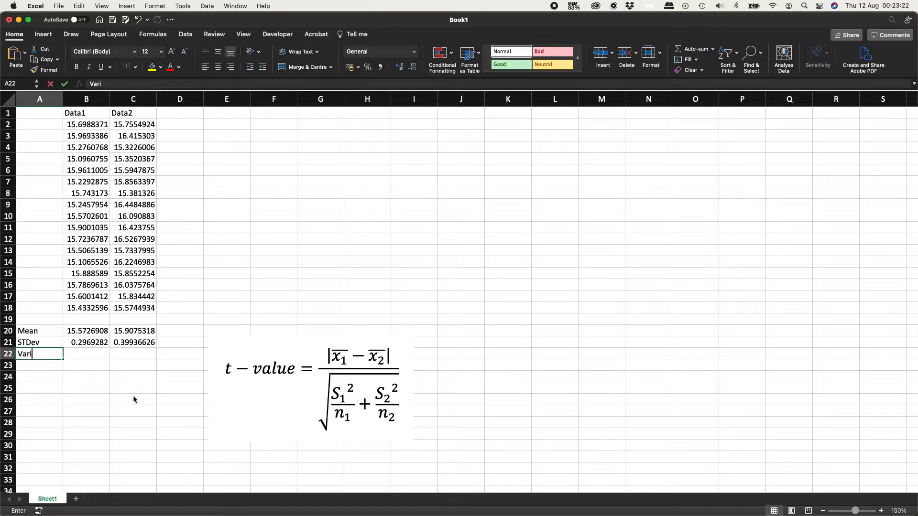
key(Tab)
text(=)
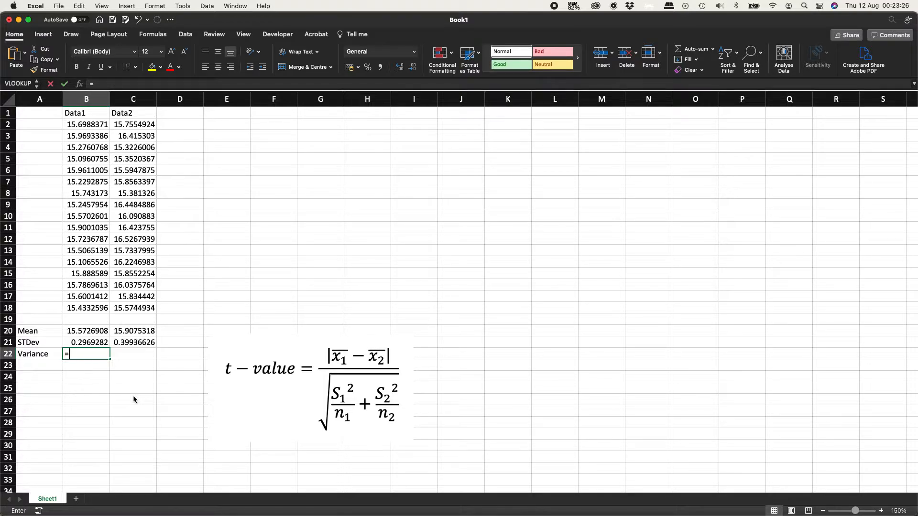
key(Up)
text(^2)
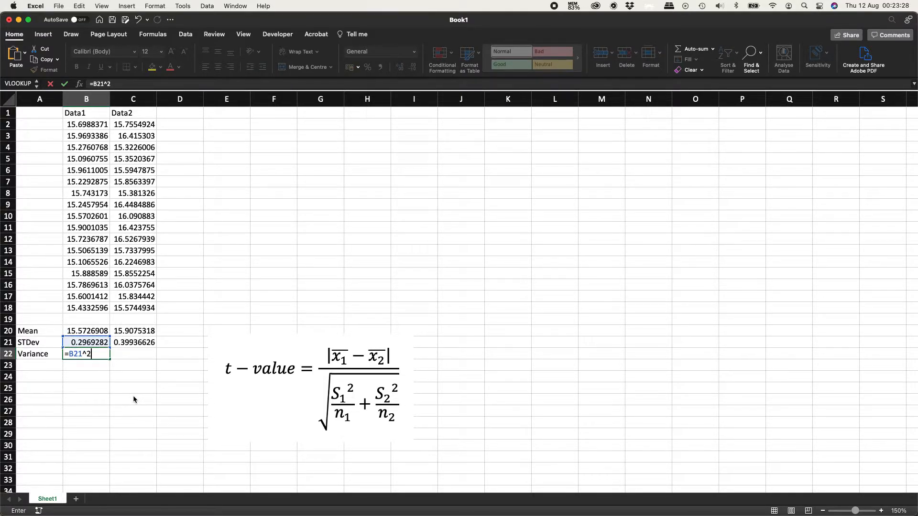
key(Return)
Copy the variance formula from B22 to C22 for Data2.
key(Up)
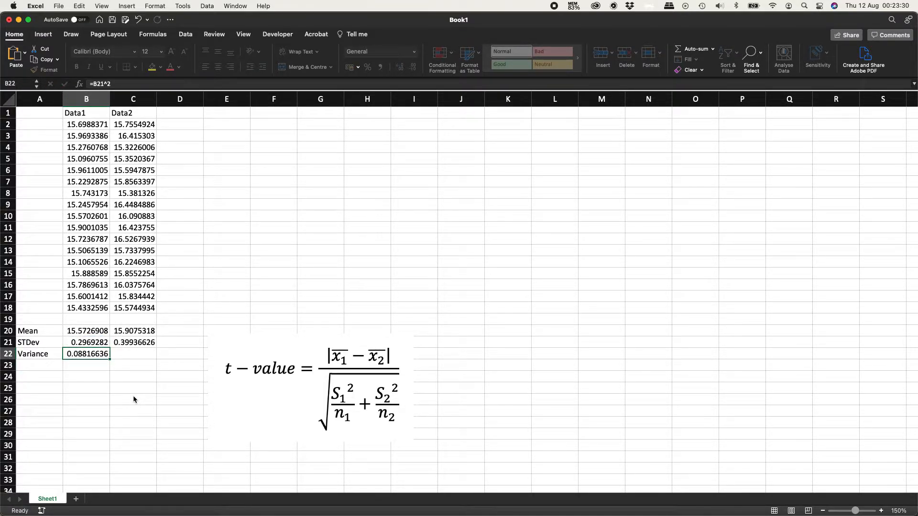
key(super+c)
key(Right)
key(super+v)
key(Escape)
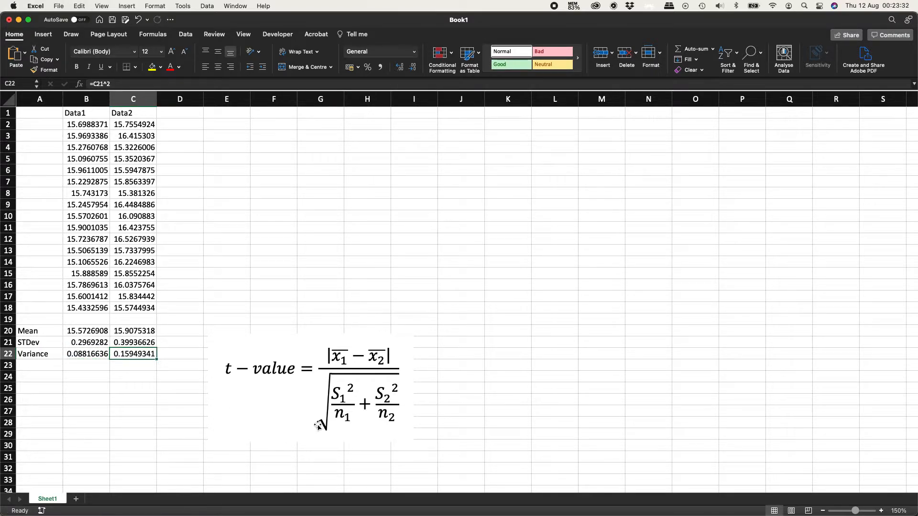
Label A23 as n for the sample size.
click(31, 366)
text(n)
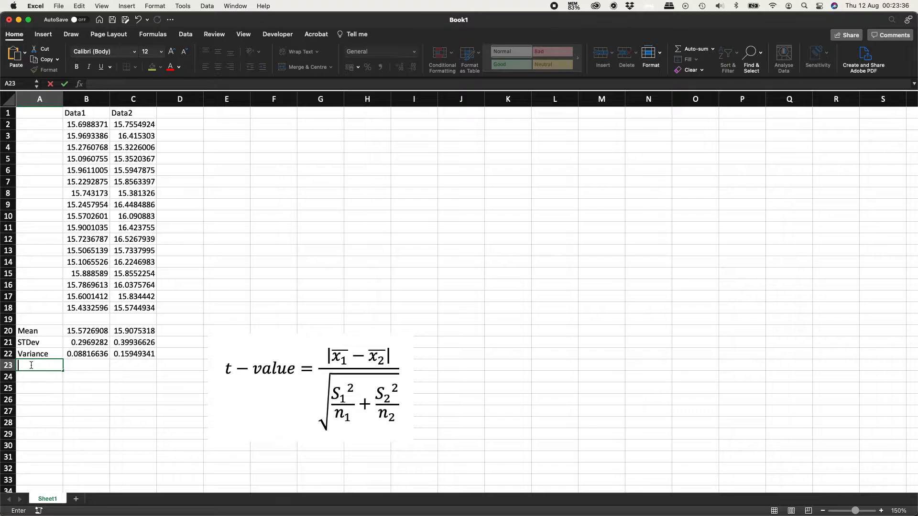
key(Tab)
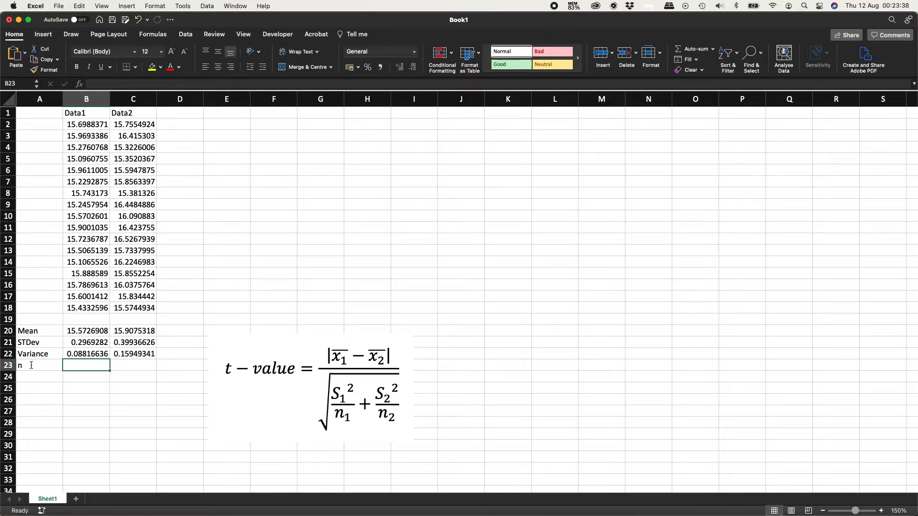
Count the Data1 values in B23 with =COUNT(B2:B18).
text(=)
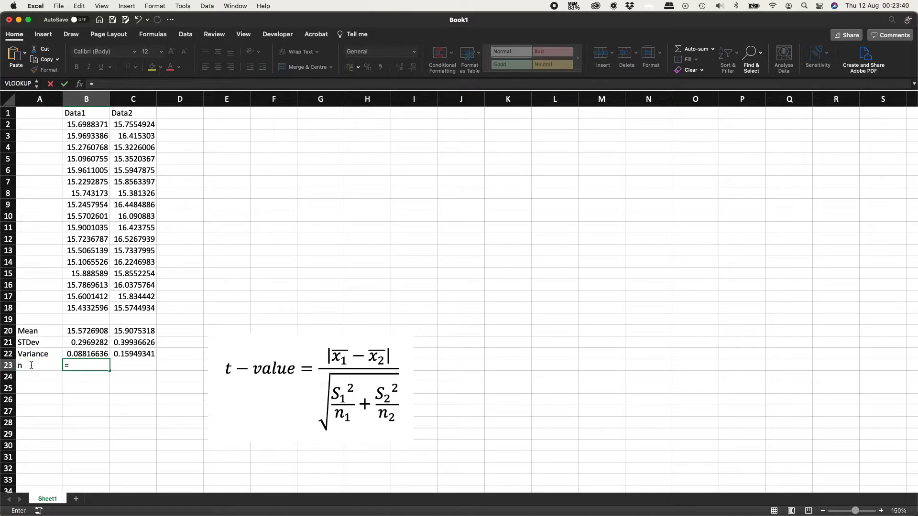
text(count()
key(Up)
key(Up)
key(Up)
key(Up)
key(Up)
key(super+Up)
key(Down)
key(shift+super+Down)
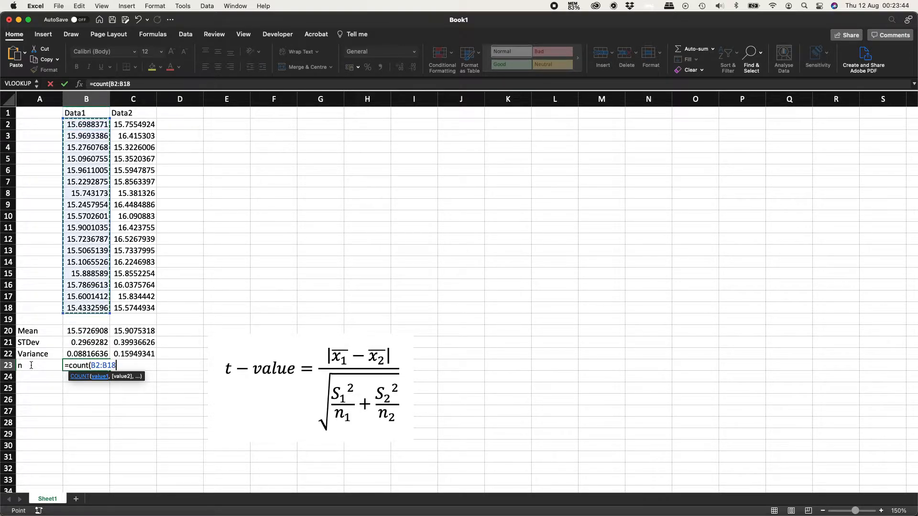
key(Return)
Copy the count formula from B23 to C23 to get the sample size of Data2.
key(super+c)
key(Right)
key(super+v)
key(Escape)
key(Return)
key(Left)
key(Left)
key(Down)
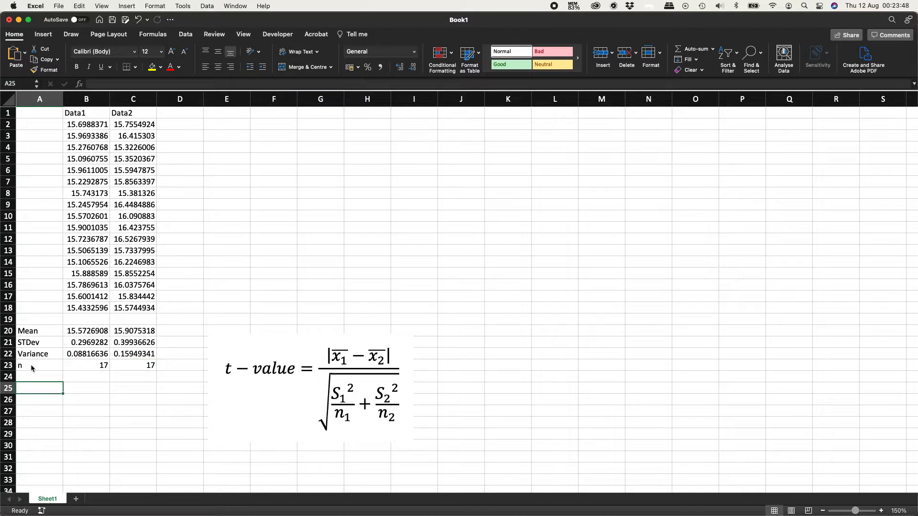
key(ctrl+Up)
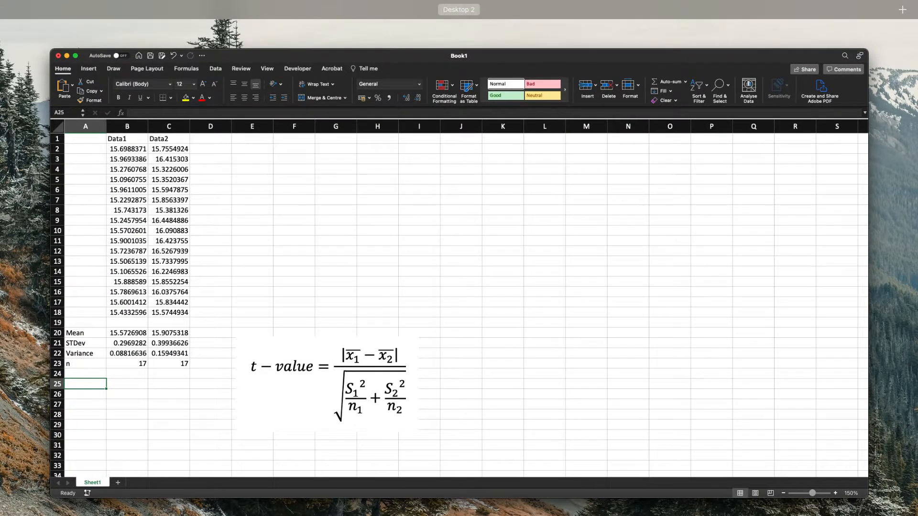
key(ctrl+Up)
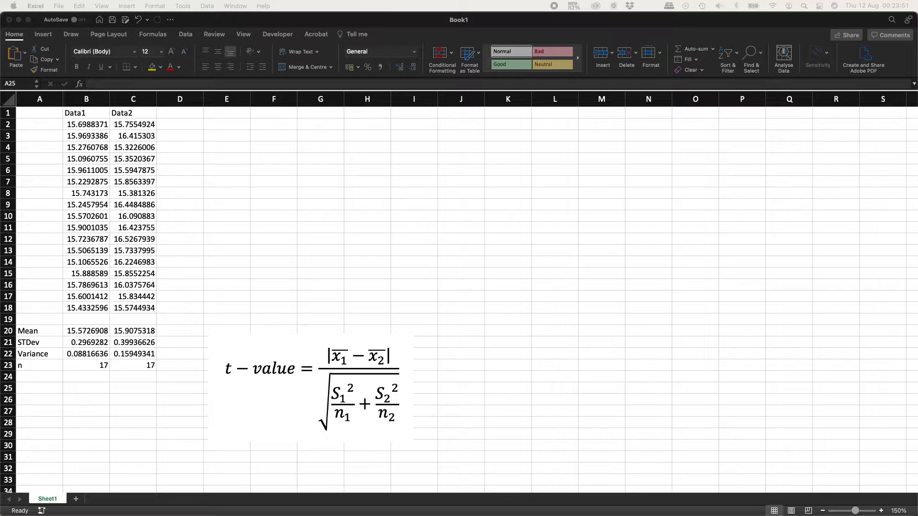
key(ctrl+Home)
click(45, 390)
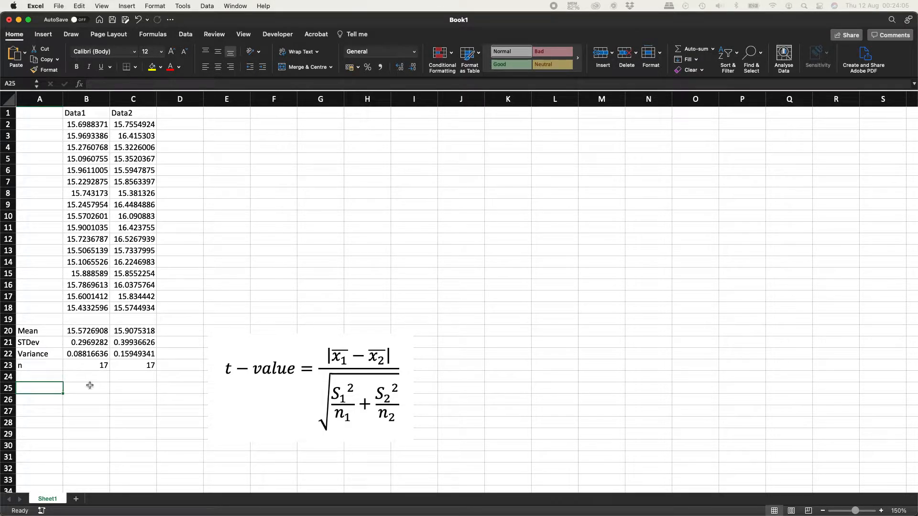
Calculate the difference between the two means in B25 with =B20-C20.
click(90, 388)
text(=)
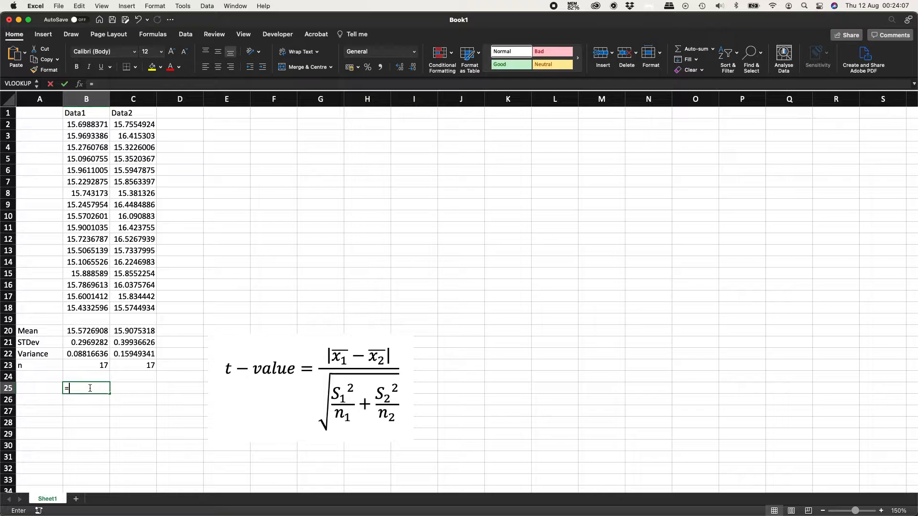
click(88, 331)
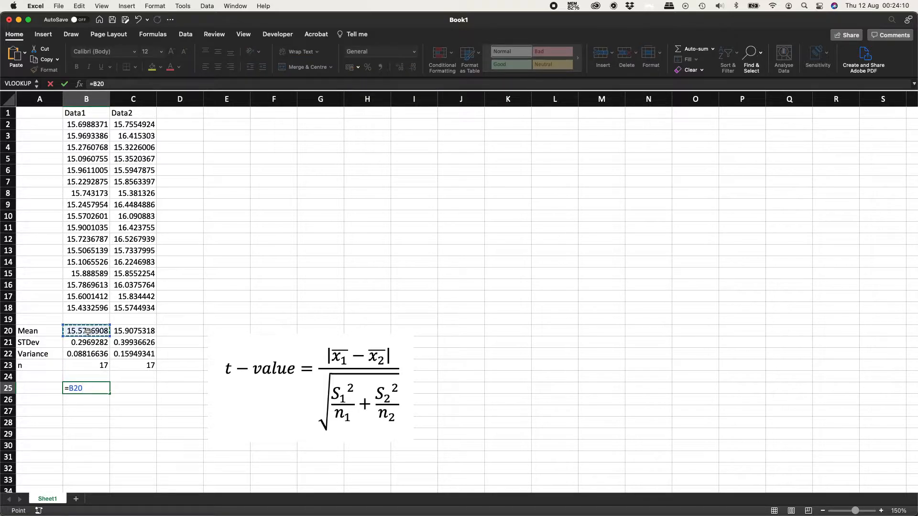
text(-)
click(128, 333)
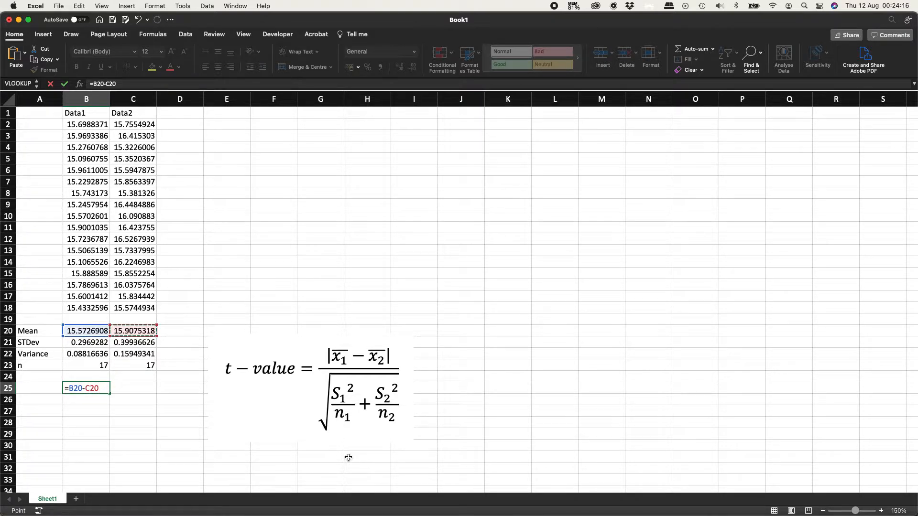
key(Return)
key(Up)
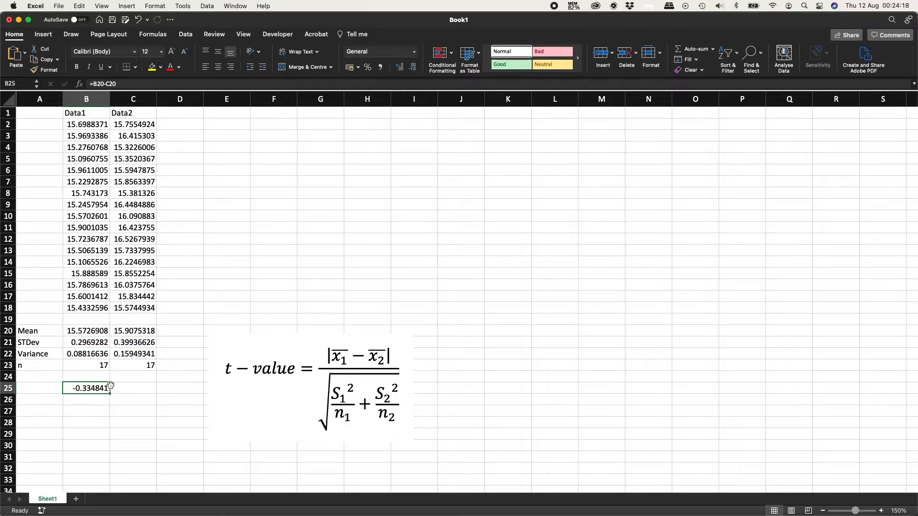
Label A25 as ABS(Mean).
click(37, 388)
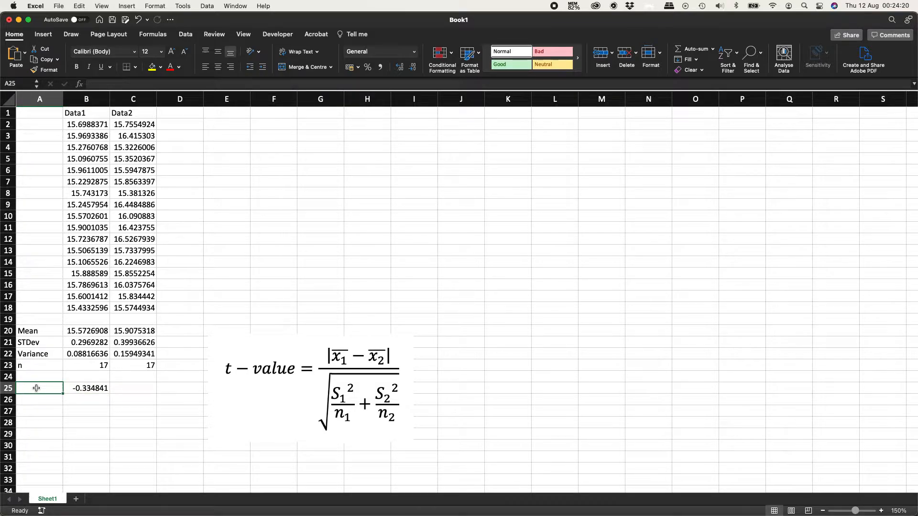
text(ABS)
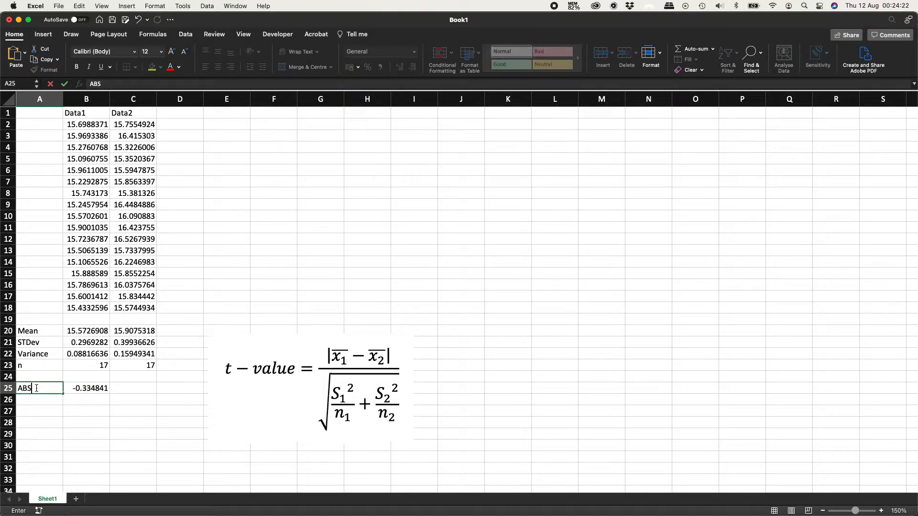
text((Mean)
key(Return)
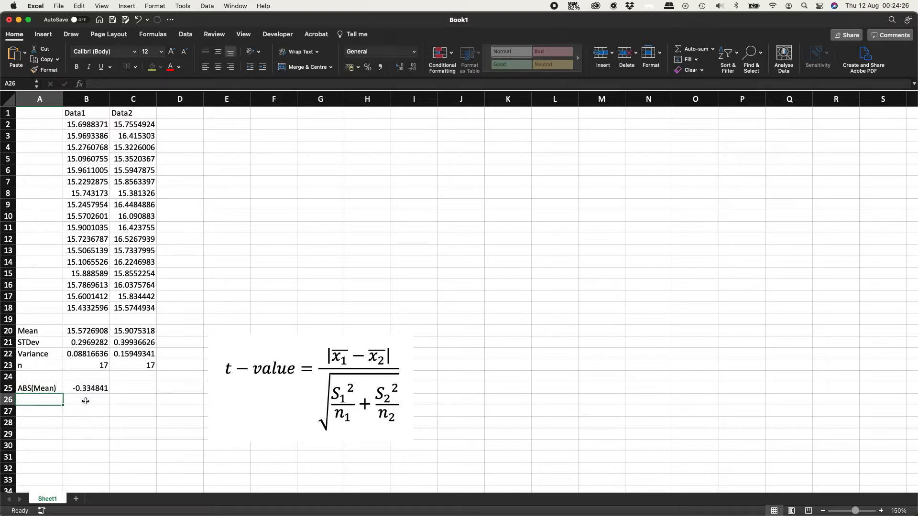
Wrap the mean difference in B25 in the absolute value function so the formula is =ABS(B20-C20).
double_click(89, 388)
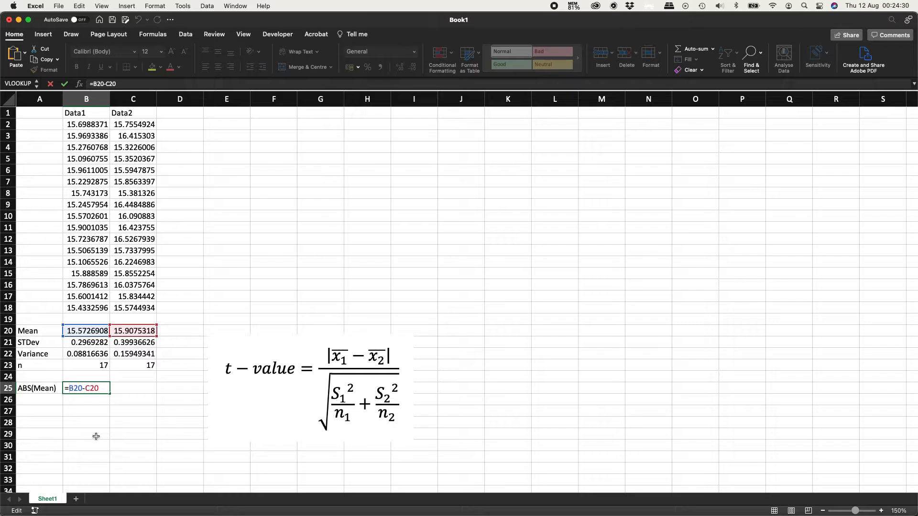
text(abs()
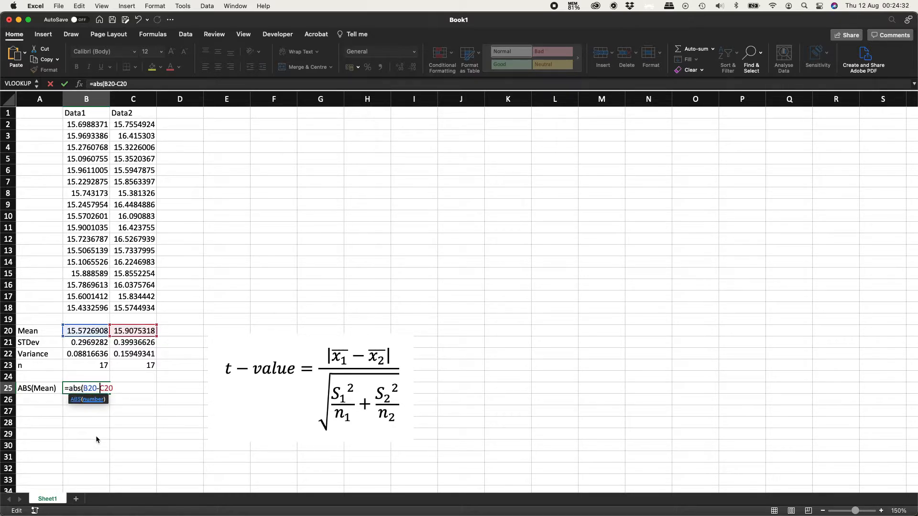
text())
key(Return)
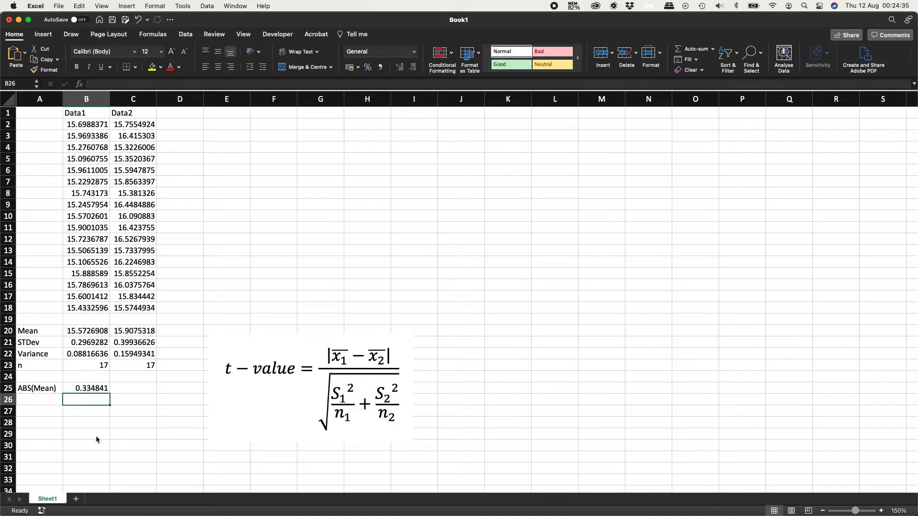
key(Up)
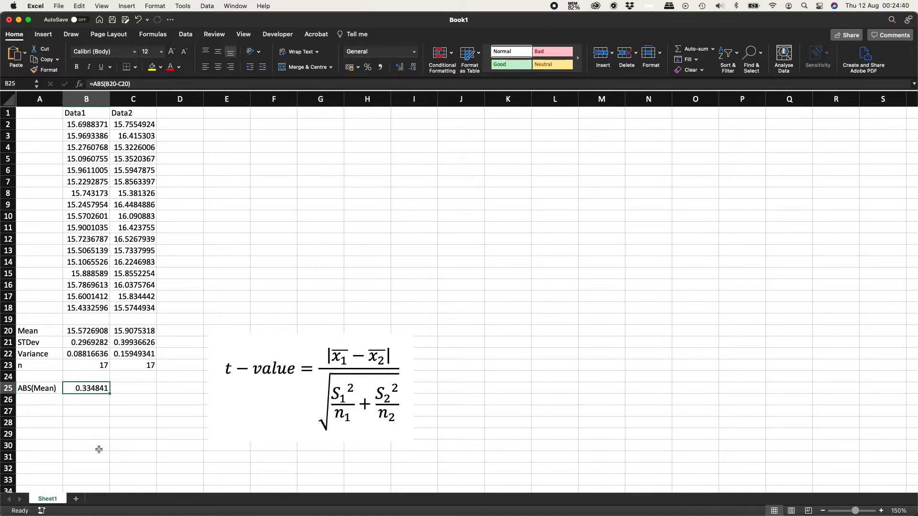
Label A26 as S1^2/n1.
key(Down)
key(Left)
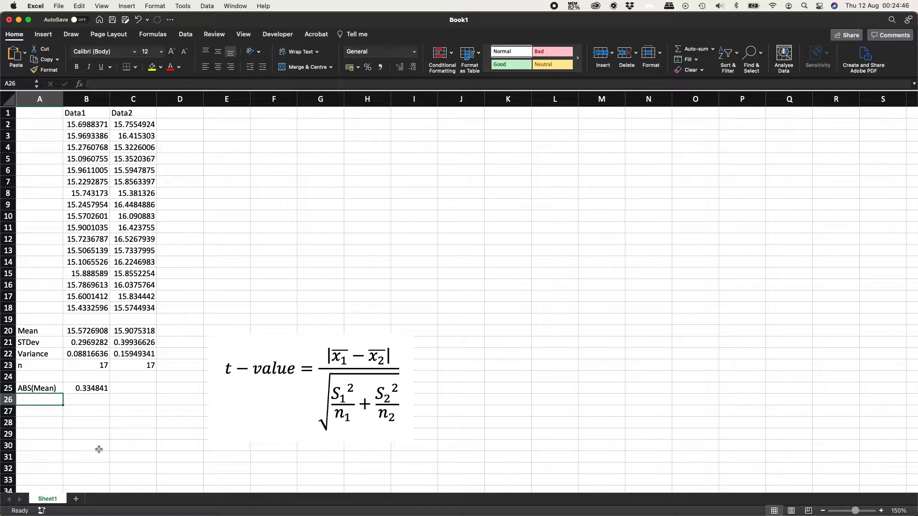
text(s1)
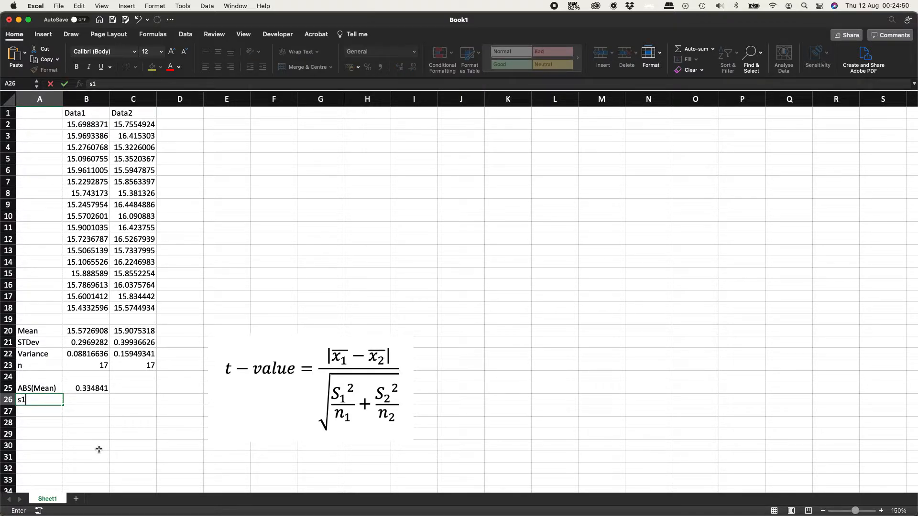
key(BackSpace)
key(BackSpace)
text(S1^2/n1)
key(Return)
Calculate the first sample's variance divided by its sample size in B26 with =B22/B23.
key(Up)
key(Right)
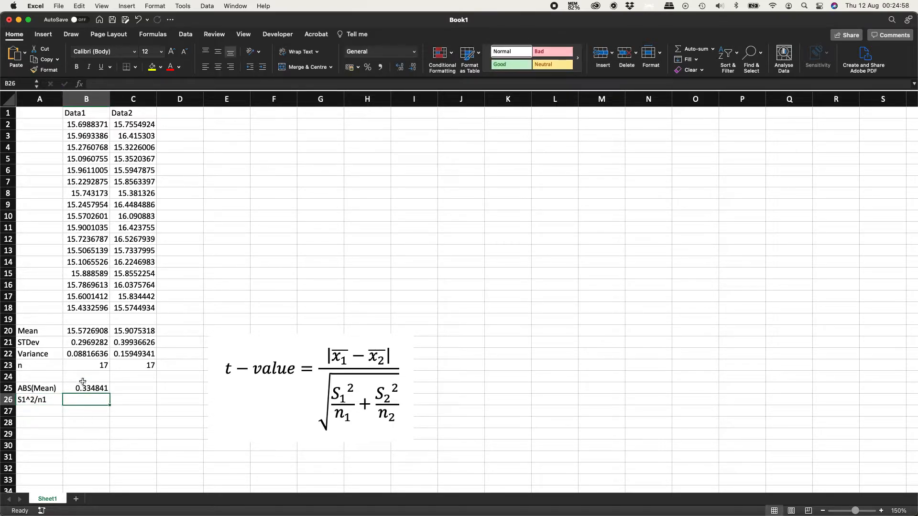
click(86, 358)
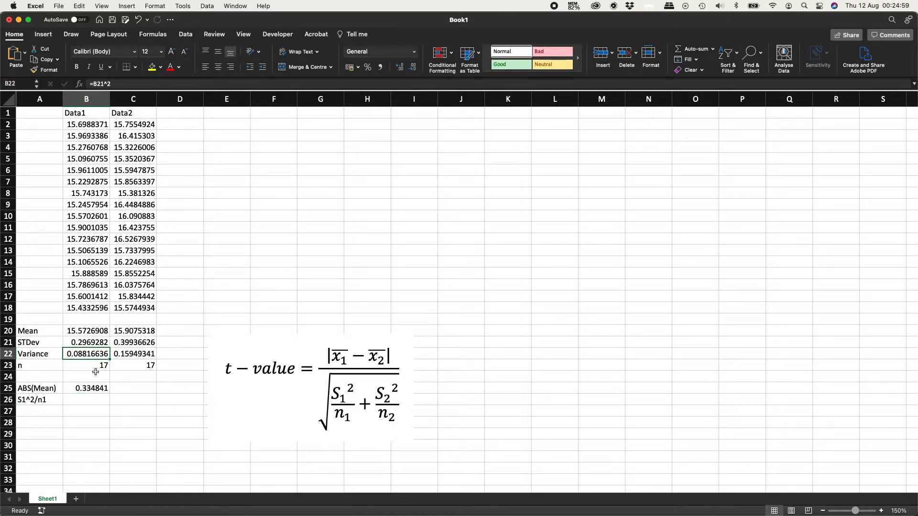
click(91, 403)
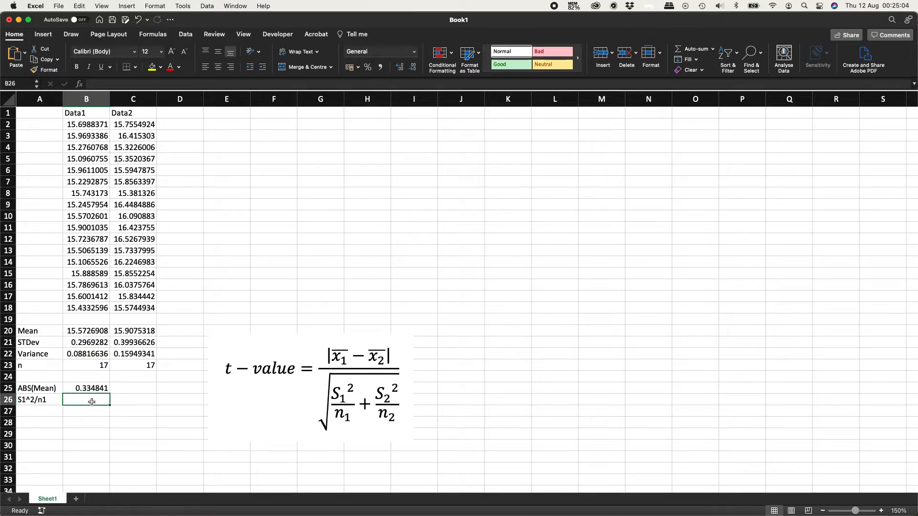
text(=)
click(92, 354)
text(/)
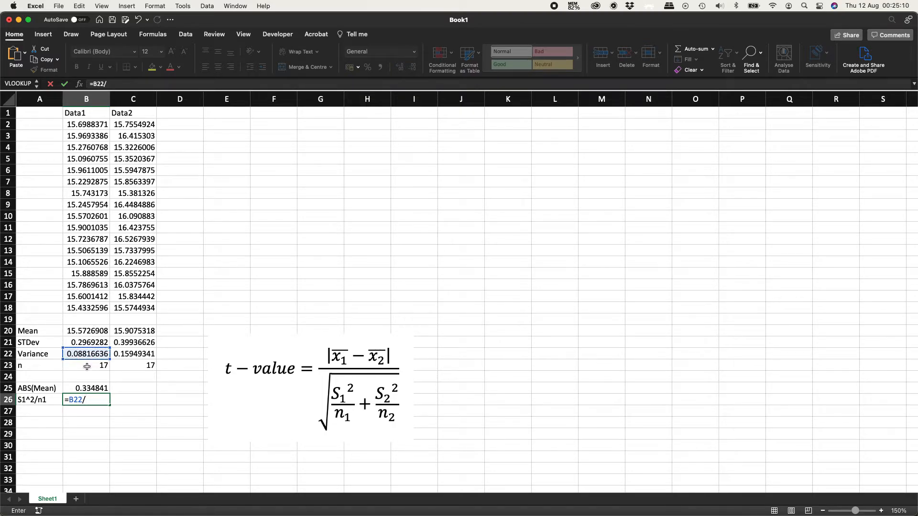
click(87, 366)
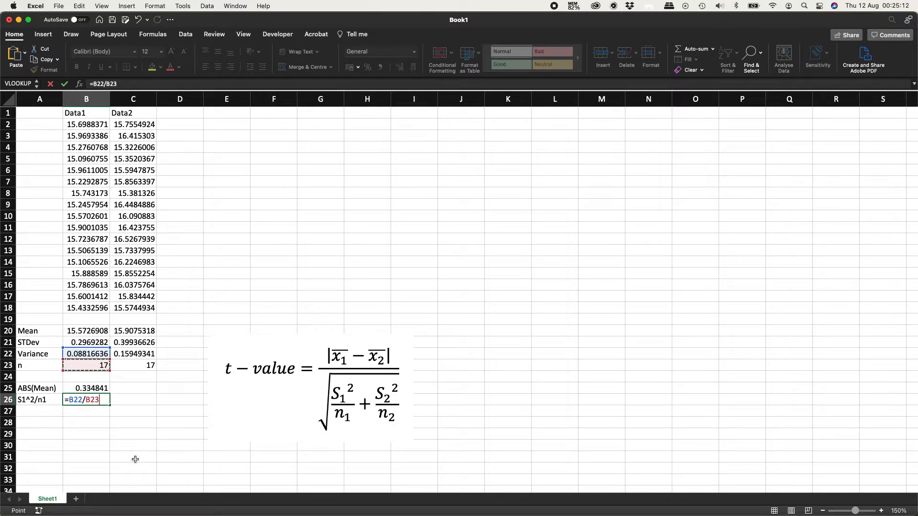
key(Return)
Label A27 as S2^2/n2.
key(Left)
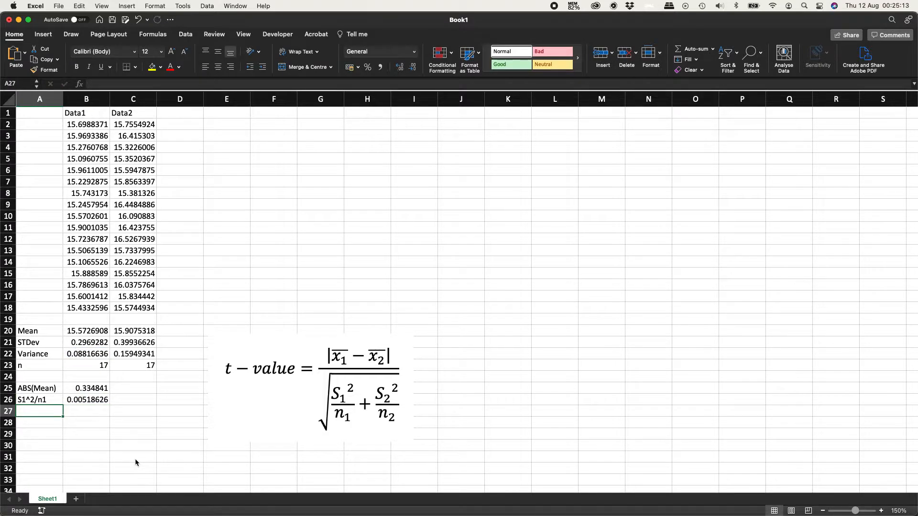
text(S2)
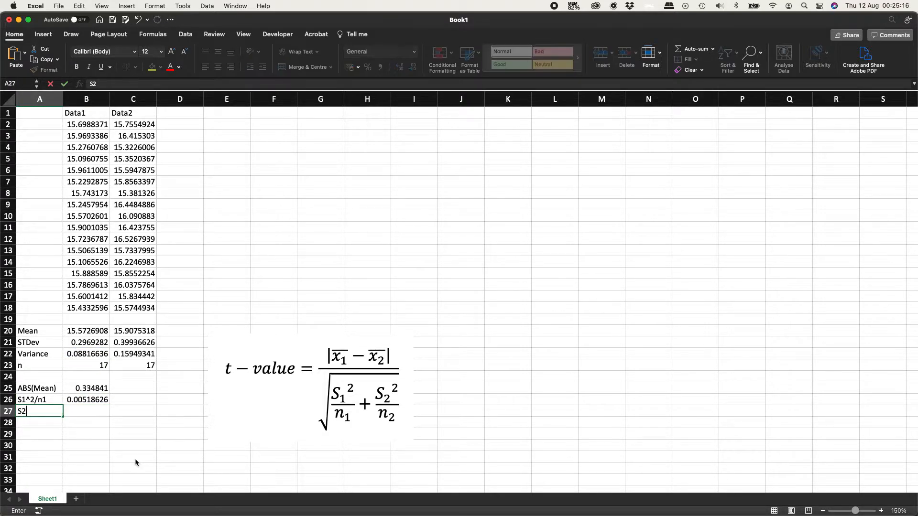
text(^2/n2)
key(Tab)
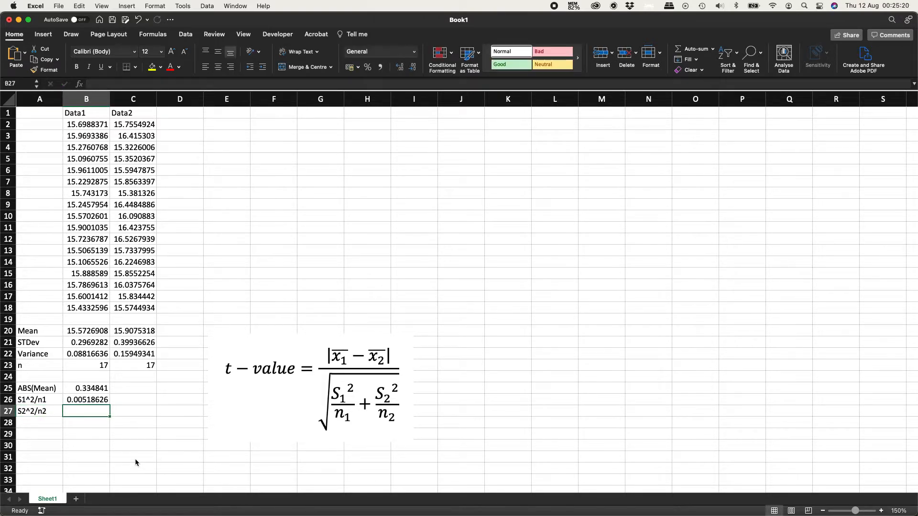
Calculate the second sample's variance divided by its sample size in B27 with =C22/C23.
text(=)
click(142, 354)
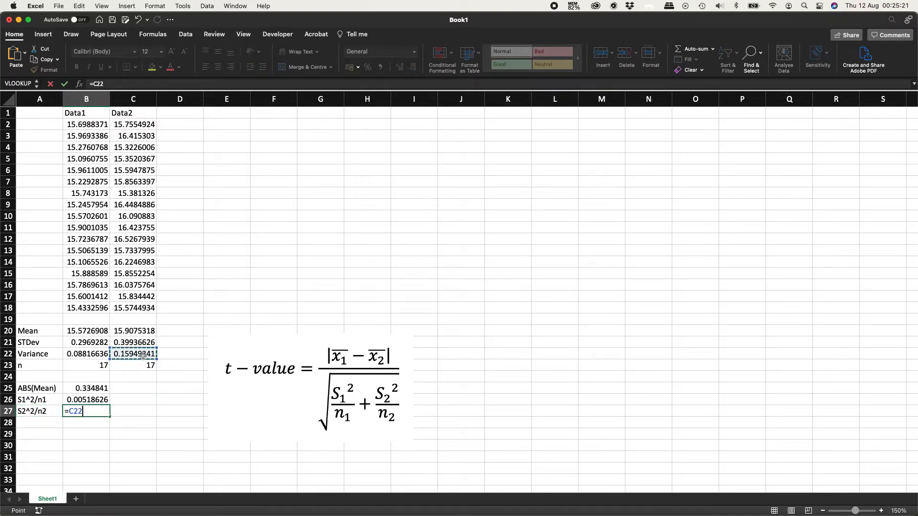
text(/)
click(146, 369)
key(Return)
key(Up)
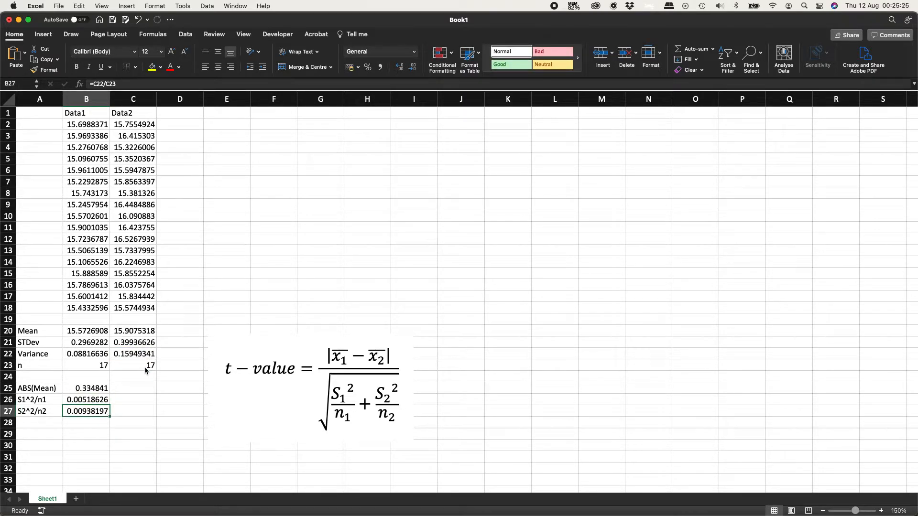
Label A28 as SUM and add the two variance ratios in B28 with =B26+B27.
key(Down)
key(Left)
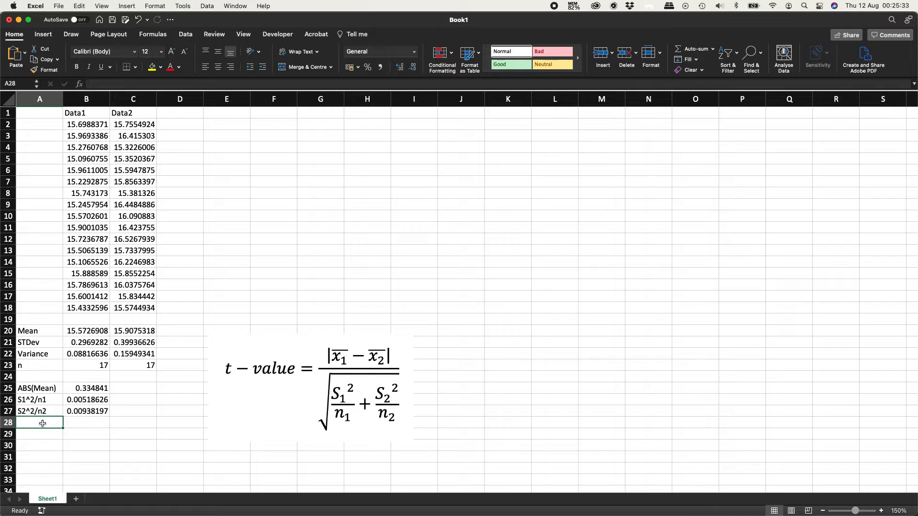
text(SUM)
click(90, 422)
text(=)
click(95, 399)
text(+)
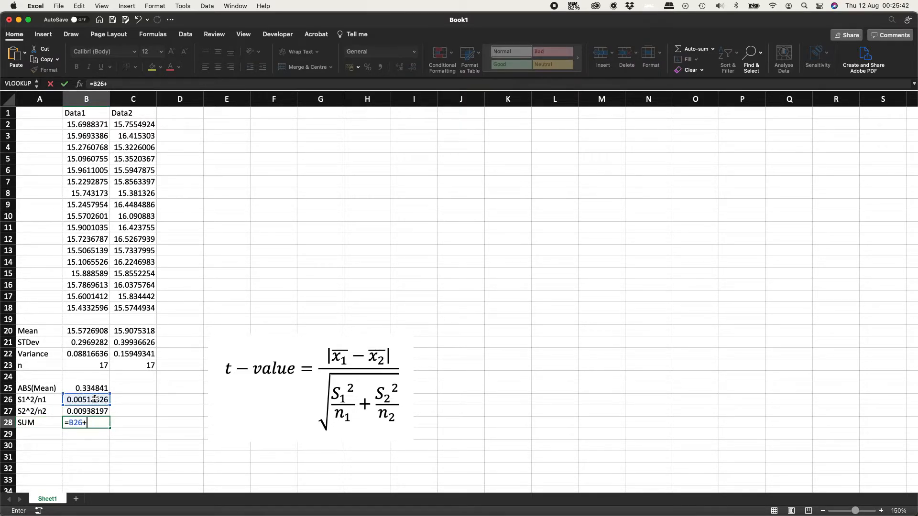
click(91, 412)
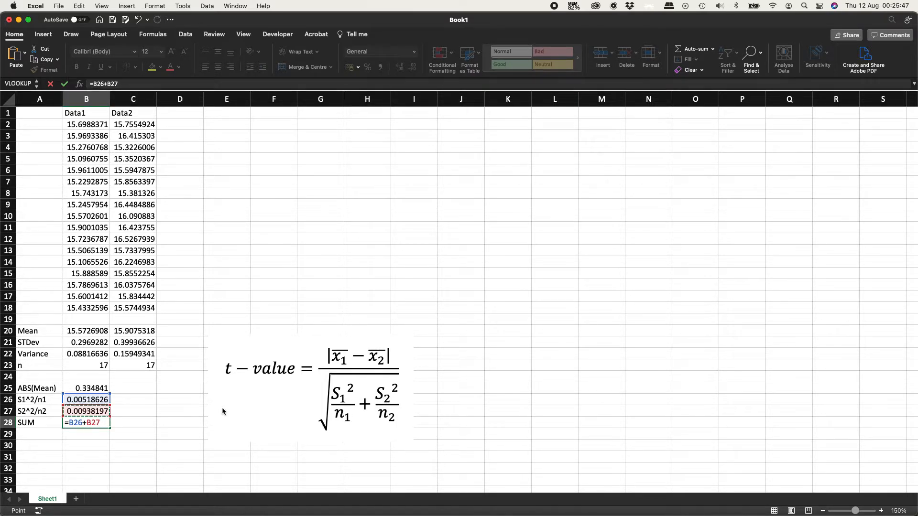
key(Return)
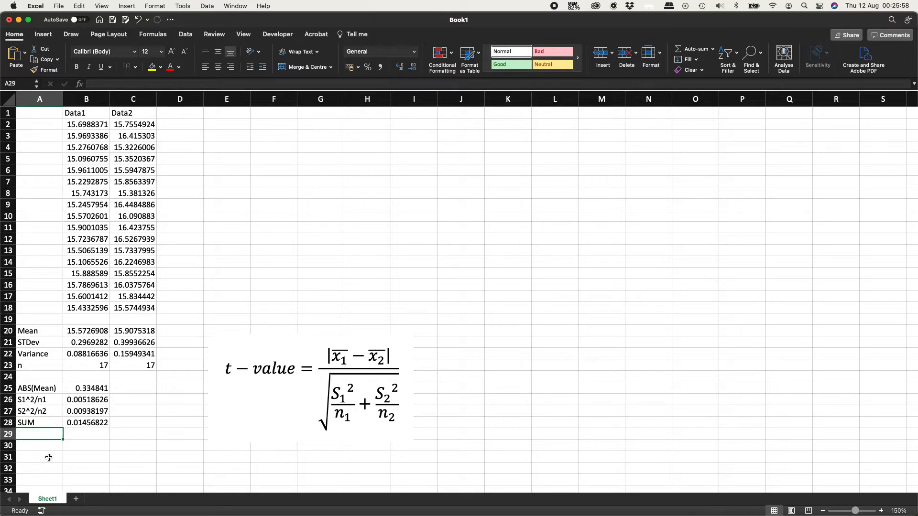
Label A29 as Sqrt(SUM) and calculate the square root of the sum in B29 with =SQRT(B28).
text(Sqrt(SUM)
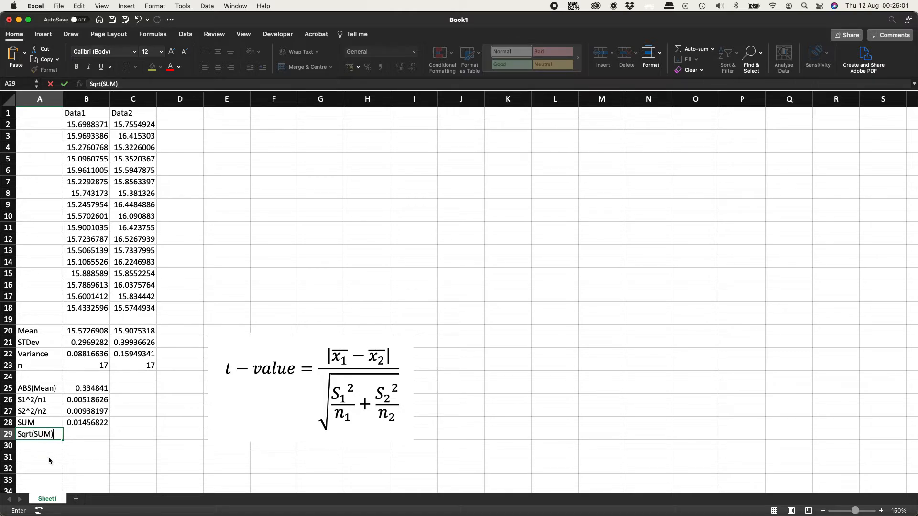
key(Return)
key(Up)
key(Right)
text(=)
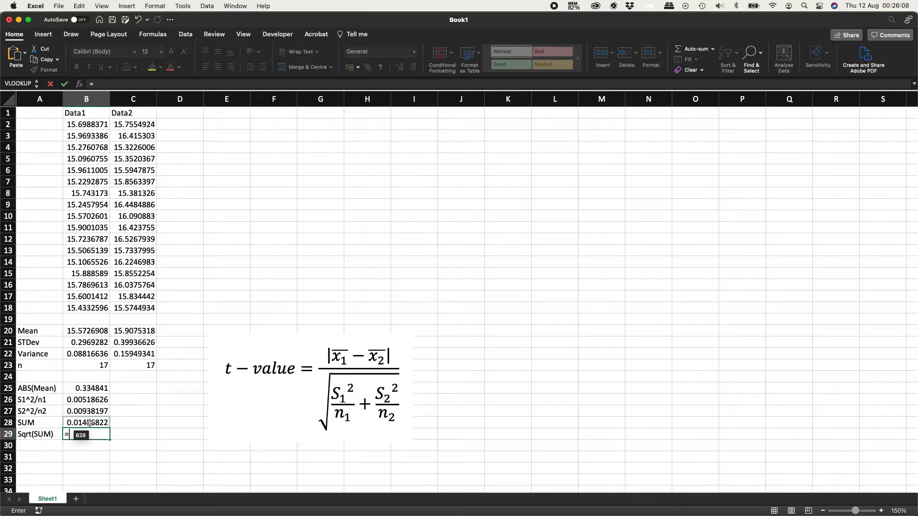
text(sqrt()
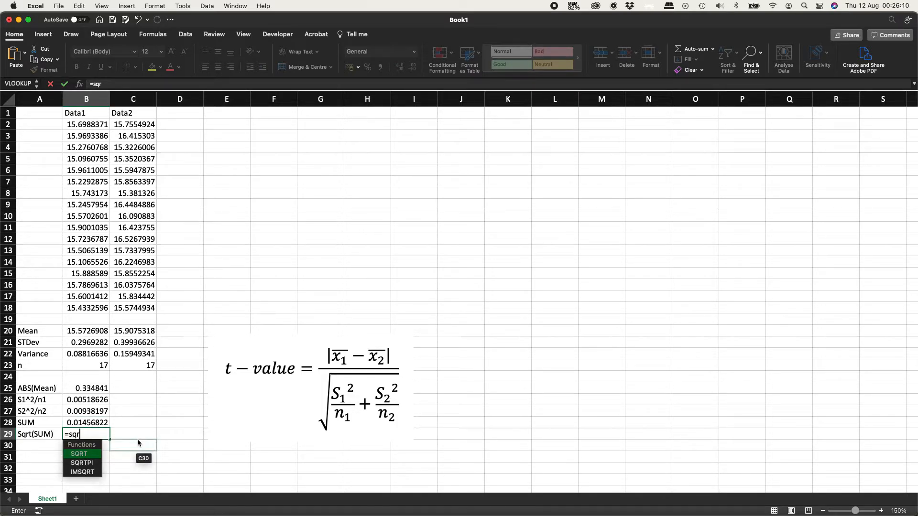
click(97, 424)
text())
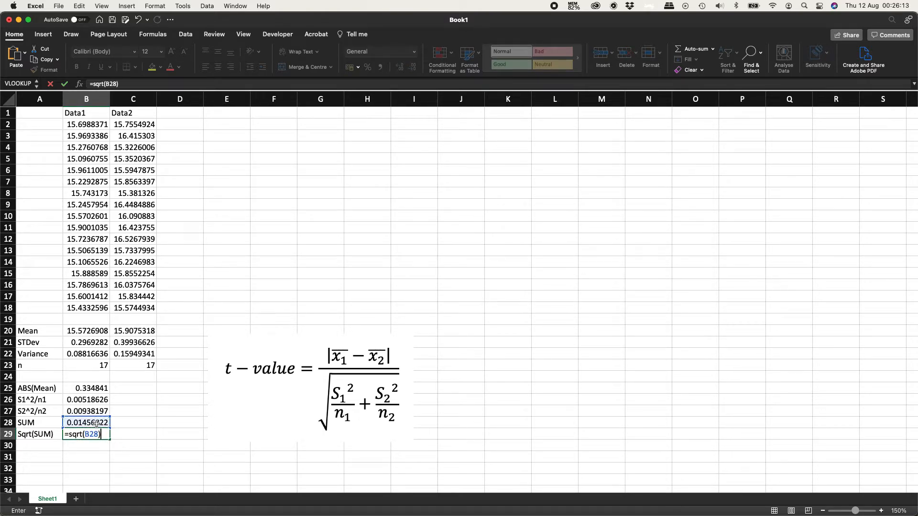
key(Return)
click(97, 430)
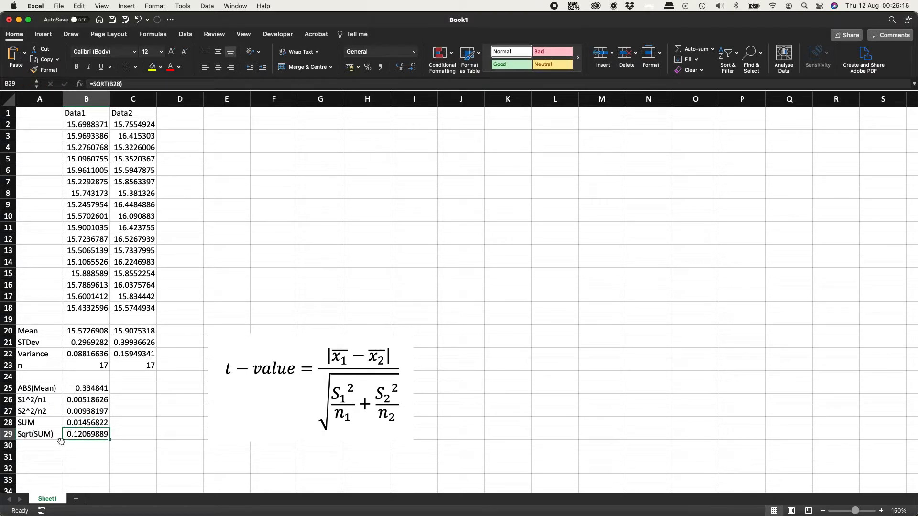
Label A30 as t-value and calculate it in B30 with =B25/B29.
click(43, 449)
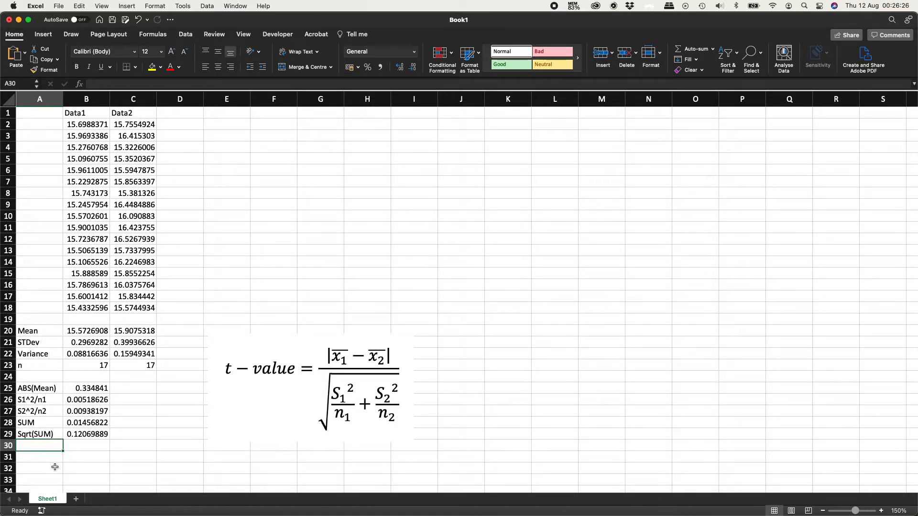
text(t-value)
key(Tab)
text(=)
click(87, 389)
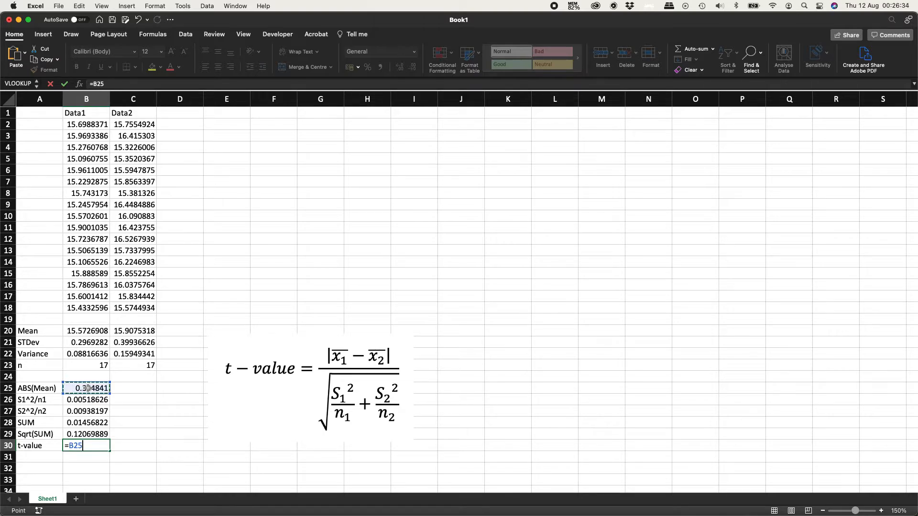
text(/)
click(95, 435)
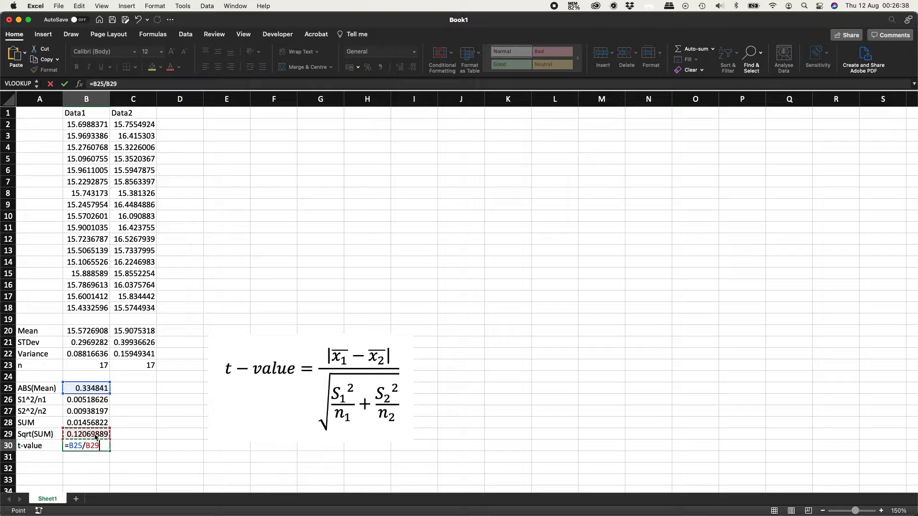
key(Return)
key(Up)
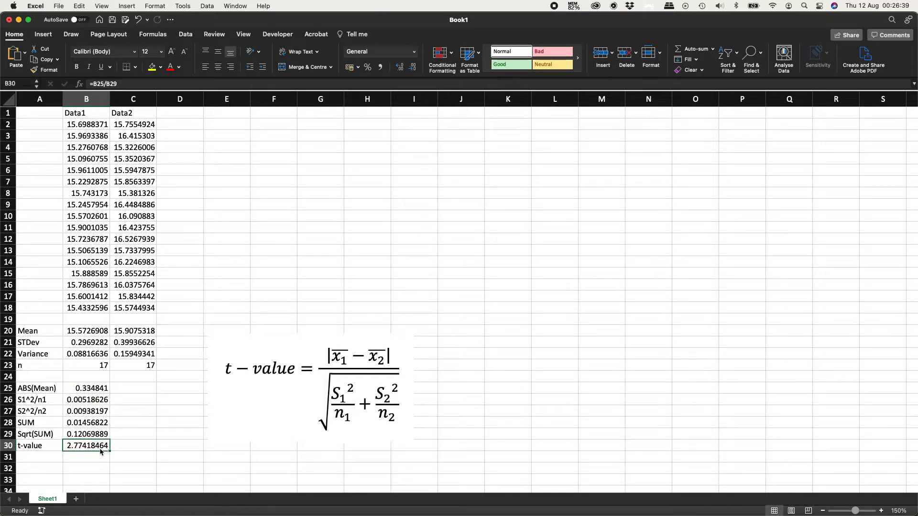
Move the t-value formula picture slightly closer to the data columns.
drag(252, 343, 233, 337)
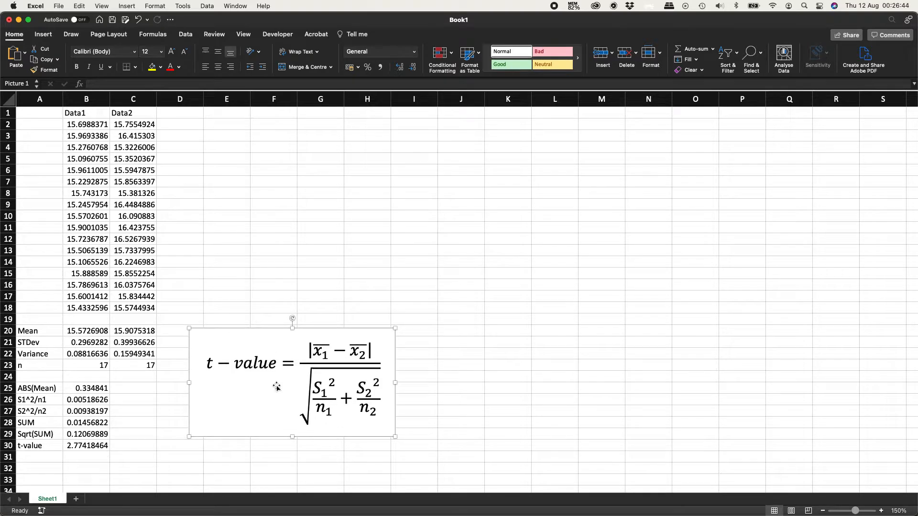
drag(245, 380, 254, 387)
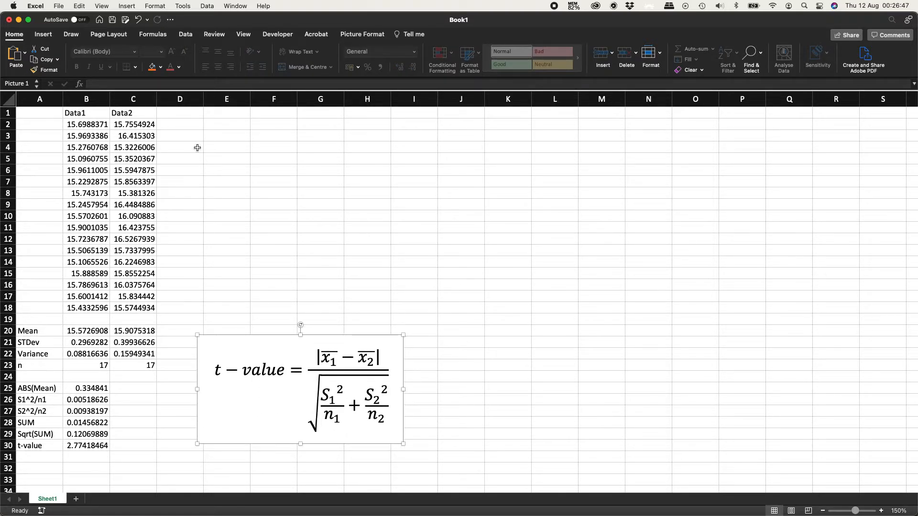
Add the column headers NormDist1 in D1 and NormDist2 in E1.
click(177, 111)
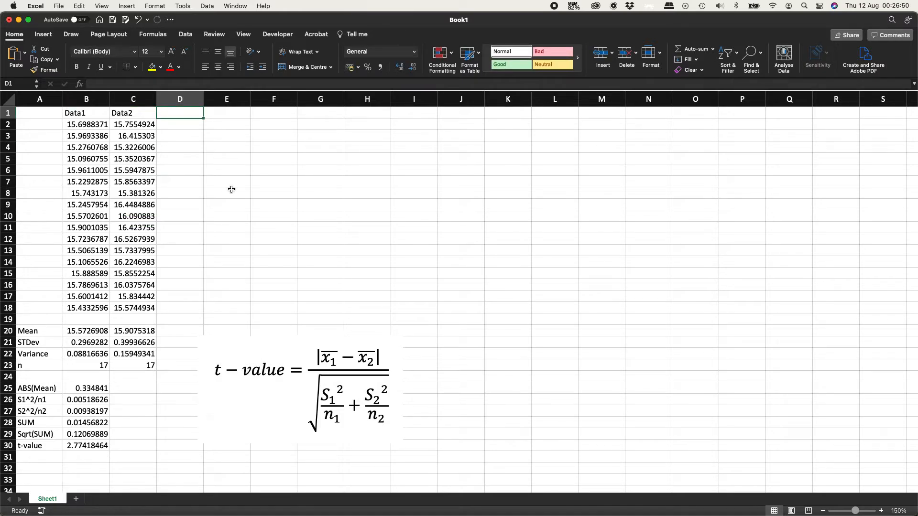
text(NormD)
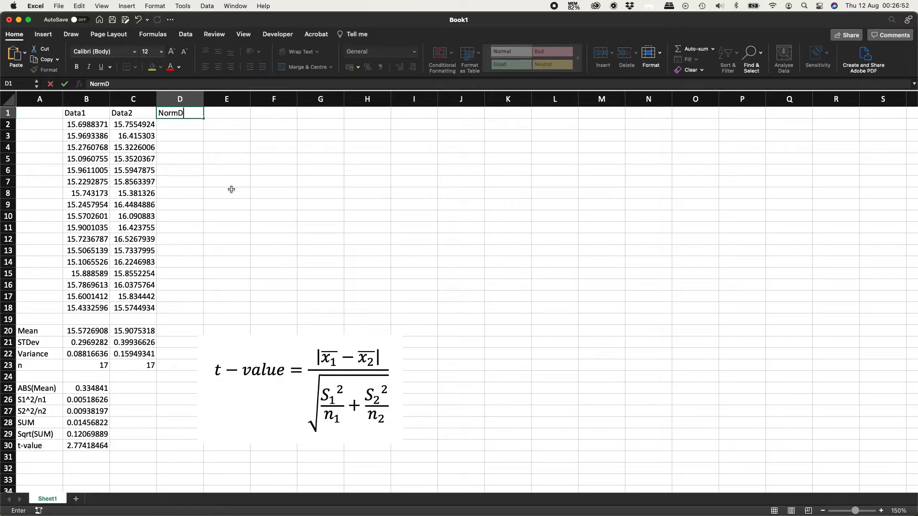
text(ist1)
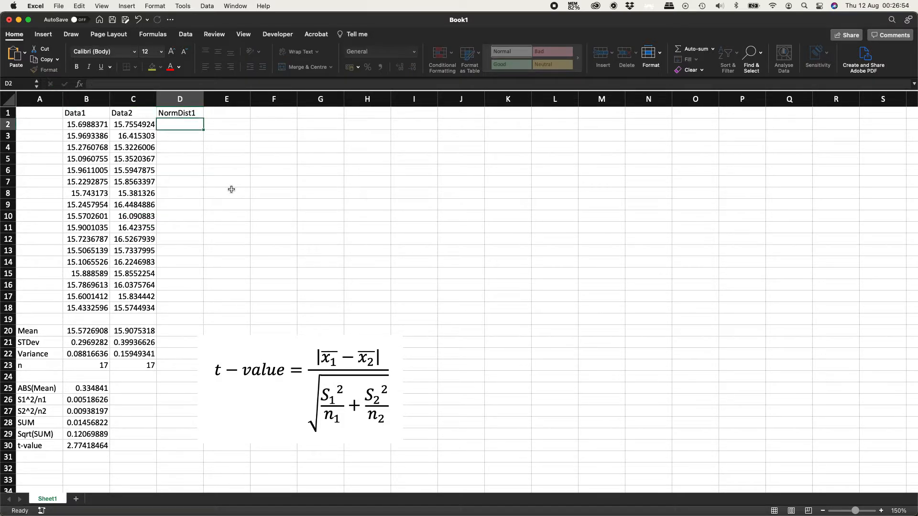
key(Tab)
text(Normd)
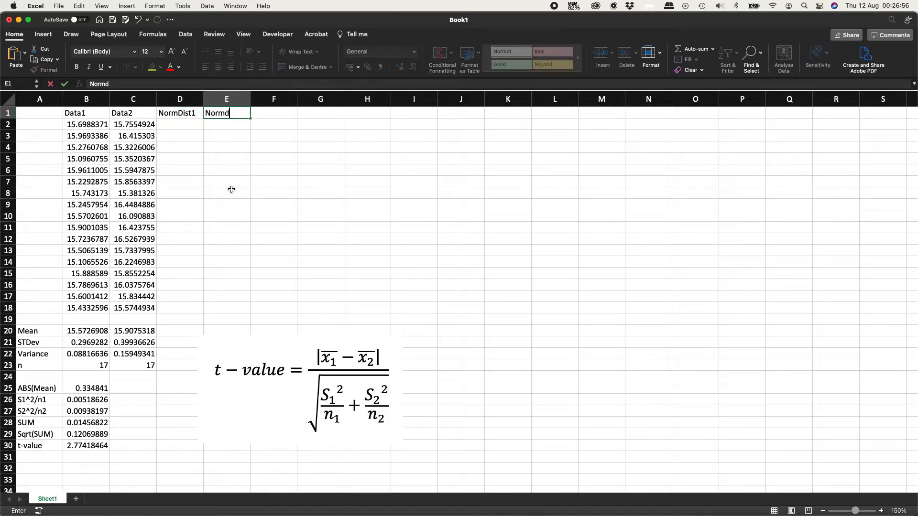
text(ist2)
key(Return)
Calculate the first normal distribution value in D2 with =NORMDIST(B2,B20,B21,FALSE).
text(=)
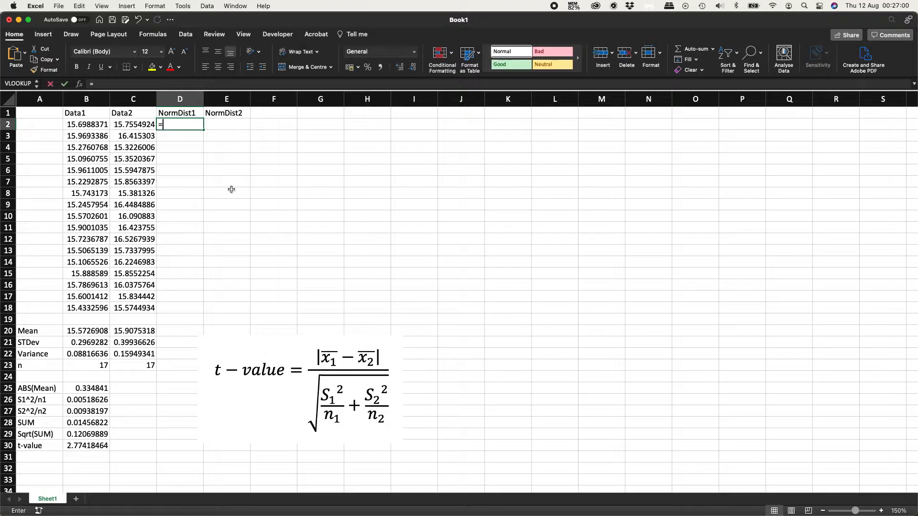
text(normdist()
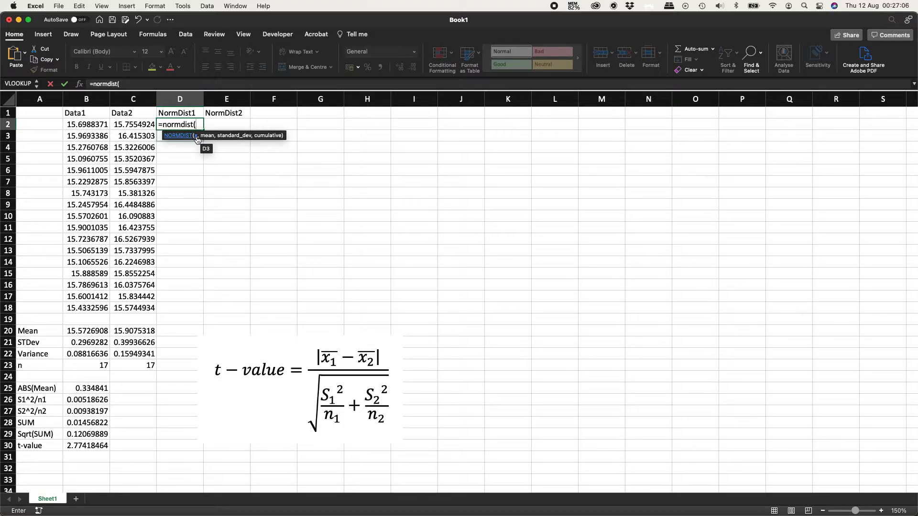
click(78, 124)
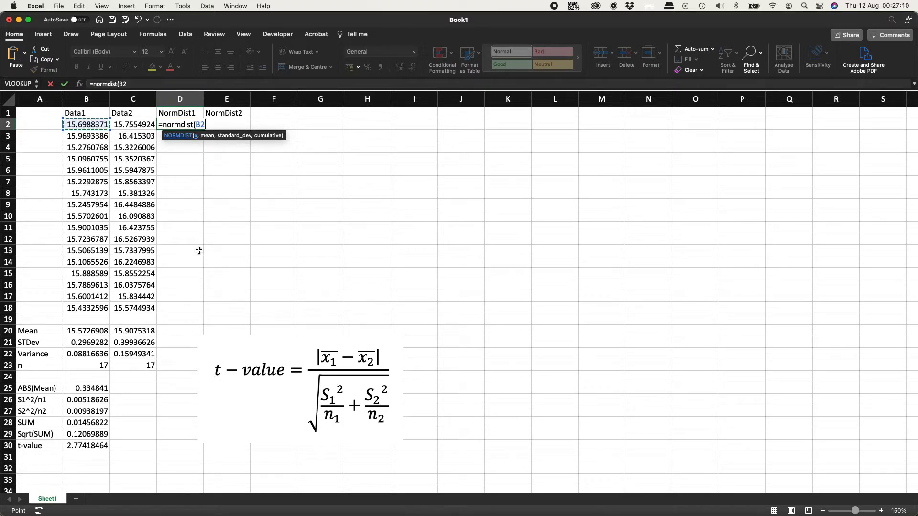
text(,)
click(85, 331)
text(,)
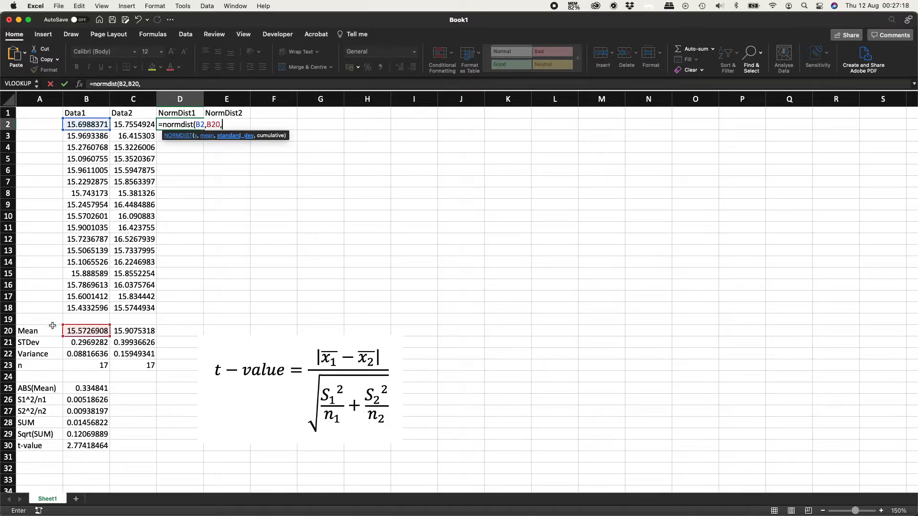
click(85, 344)
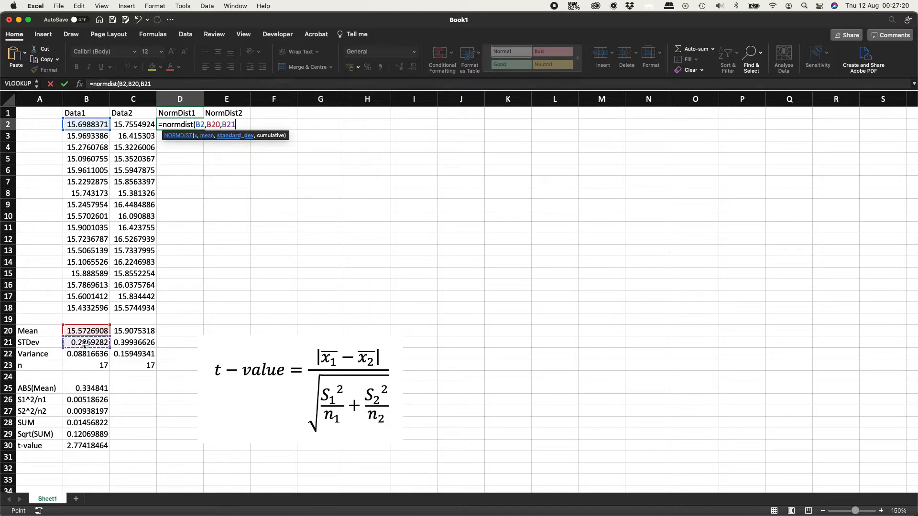
text(,false))
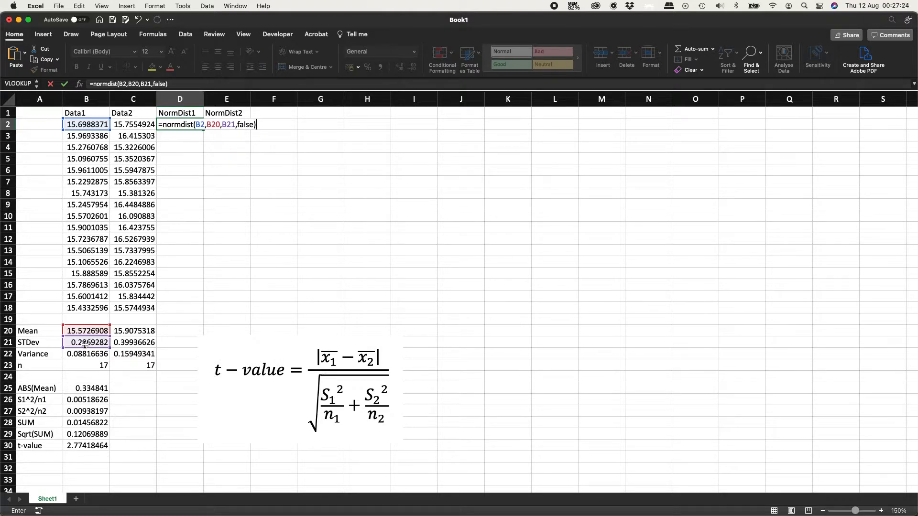
key(Return)
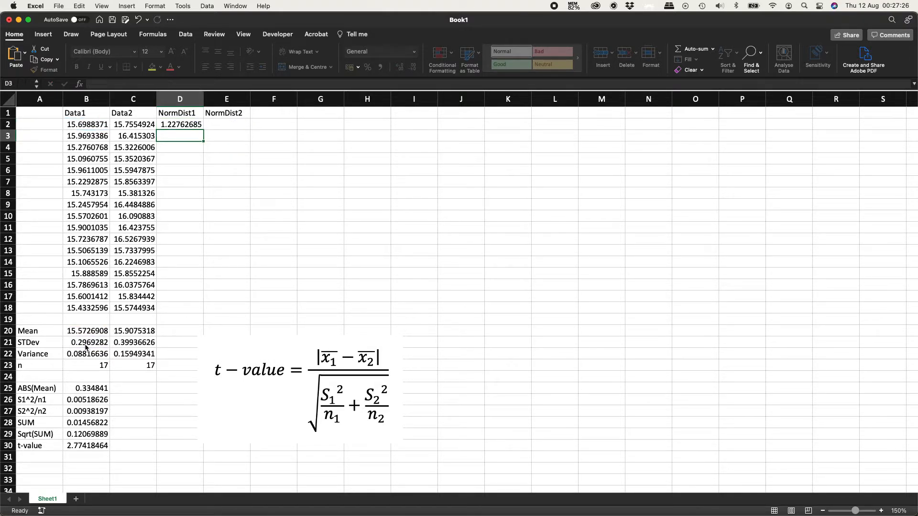
Try filling the D2 formula down to D18 with relative references, and clear the copied cells D3:D18.
drag(204, 128, 185, 308)
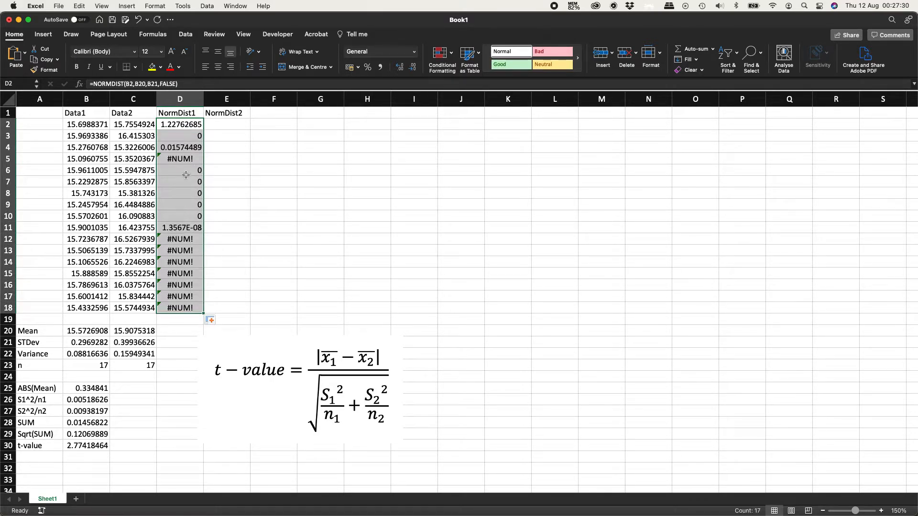
click(190, 139)
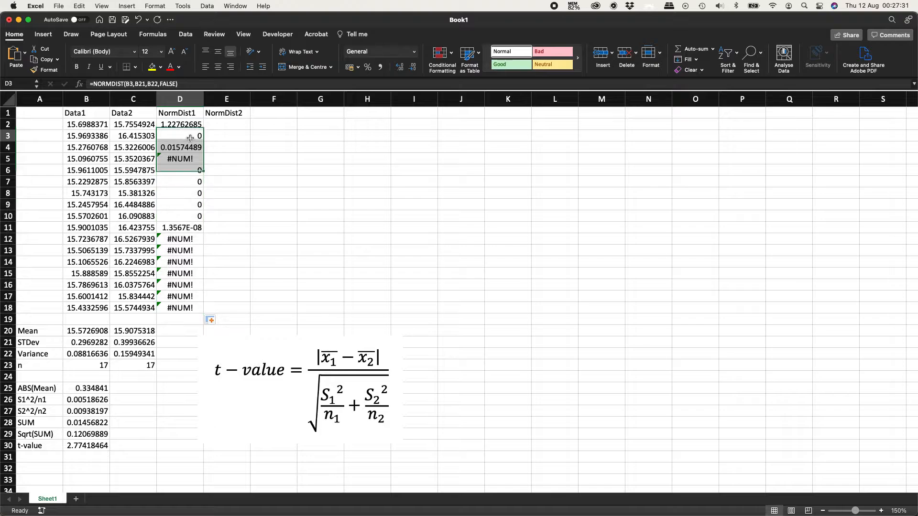
key(super+shift+Down)
key(Delete)
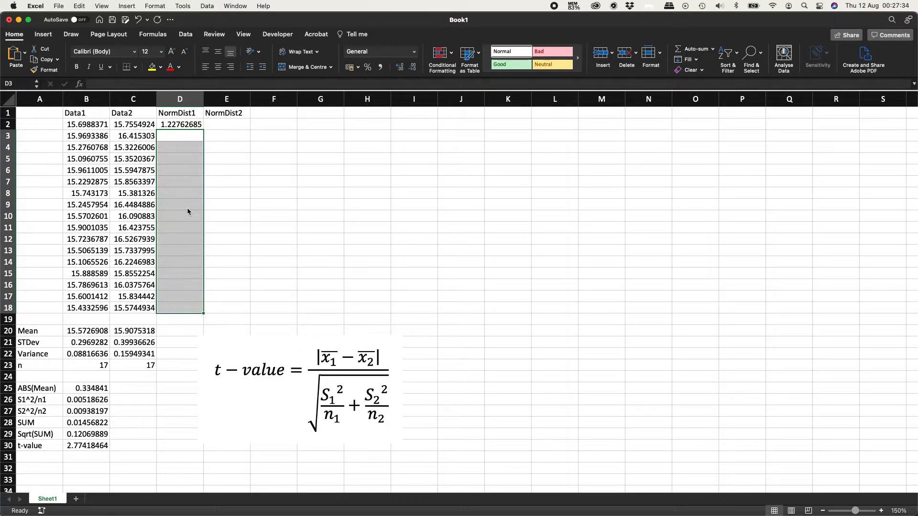
Make the mean and standard deviation references in the D2 formula absolute, as $B$20 and $B$21.
key(Up)
double_click(183, 124)
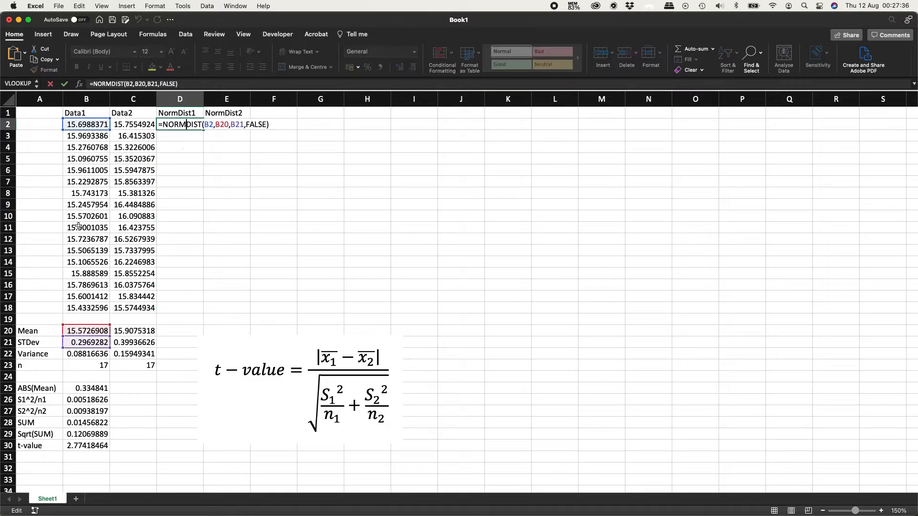
click(224, 124)
key(F4)
click(246, 124)
key(F4)
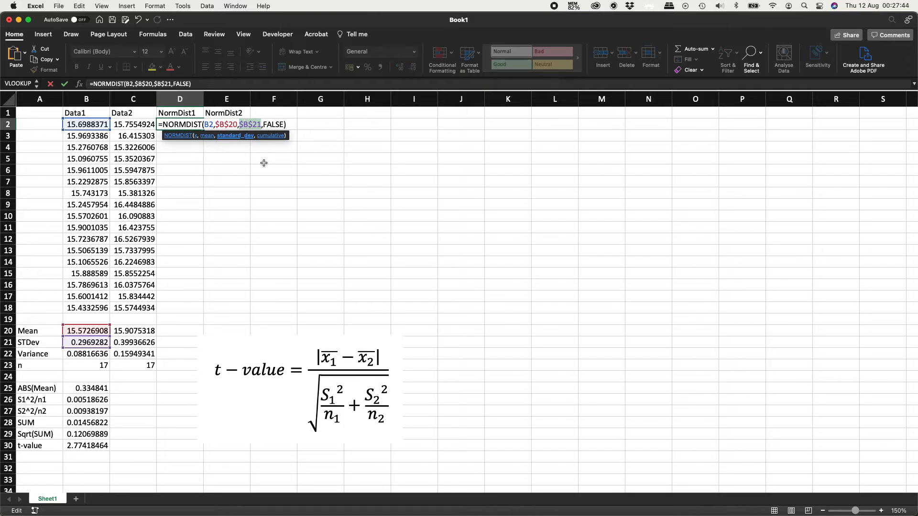
key(super+Return)
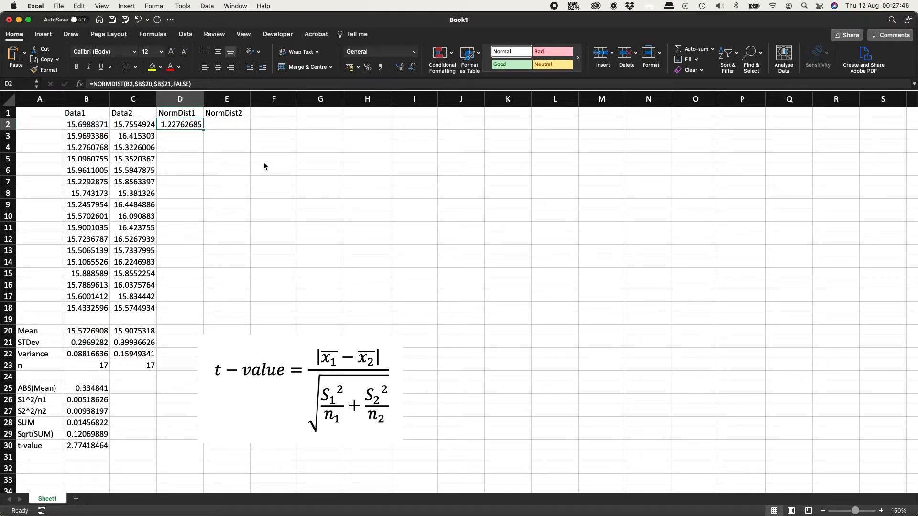
Copy the D2 formula down the NormDist1 column through D18.
key(super+c)
key(Left)
key(super+Down)
key(Right)
key(shift+super+Up)
key(super+v)
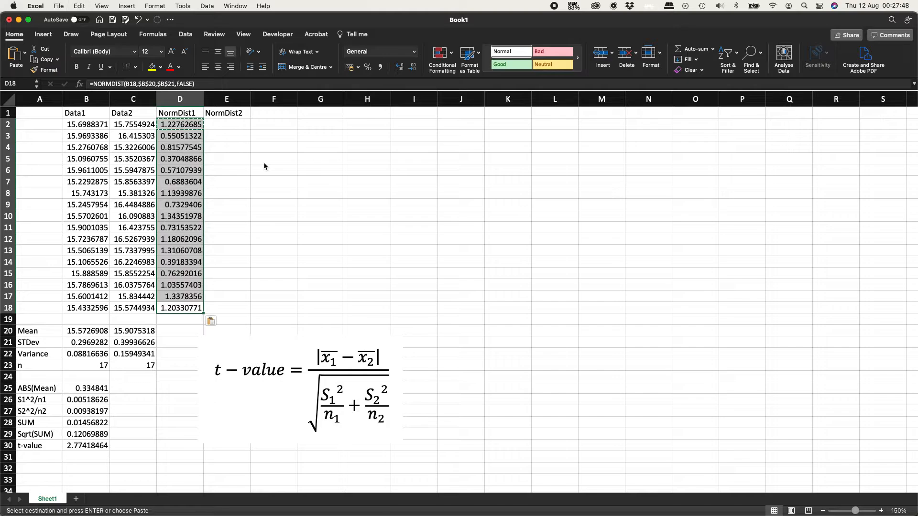
key(Escape)
key(Right)
key(Left)
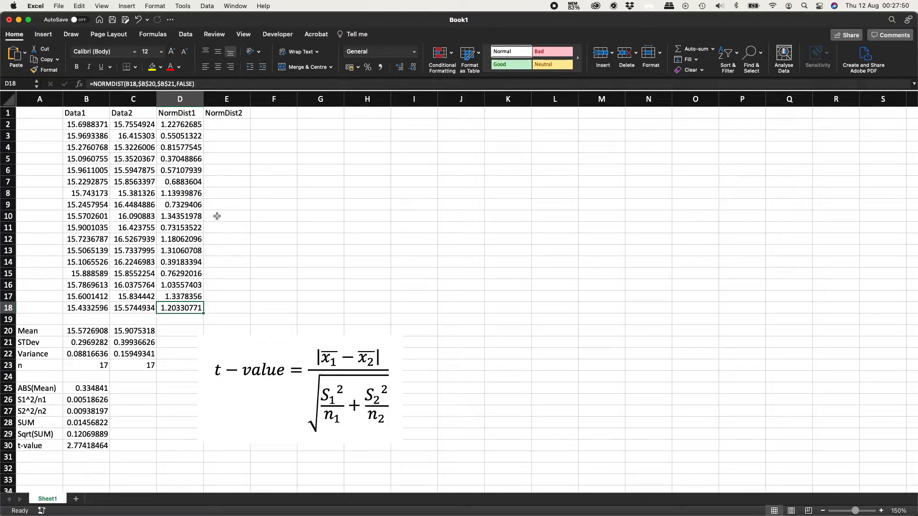
Check the copied formulas in several cells of the NormDist1 column, including D12, D8 and D13.
click(198, 239)
double_click(198, 239)
click(192, 196)
double_click(192, 196)
click(186, 250)
double_click(185, 251)
click(187, 125)
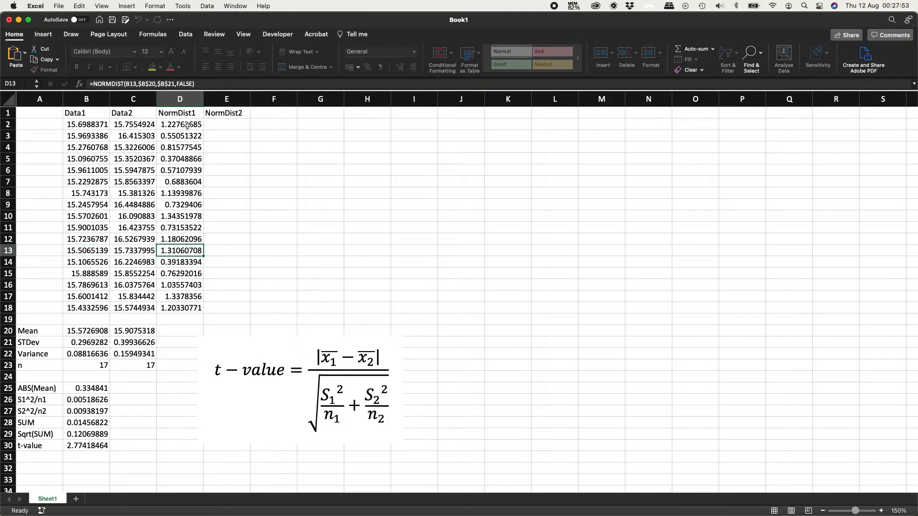
Enter the formula =normdist(C2,C20,C21,false) in E2 for the second sample.
click(221, 123)
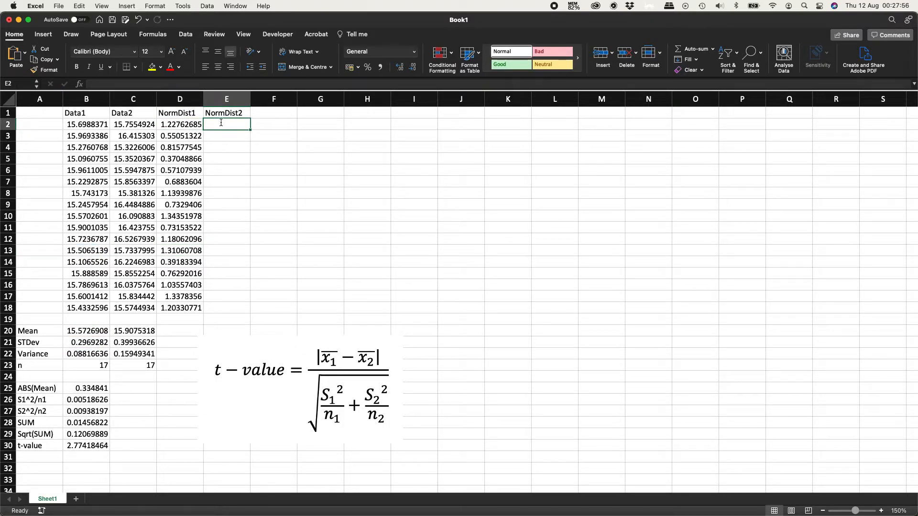
text(=normdist)
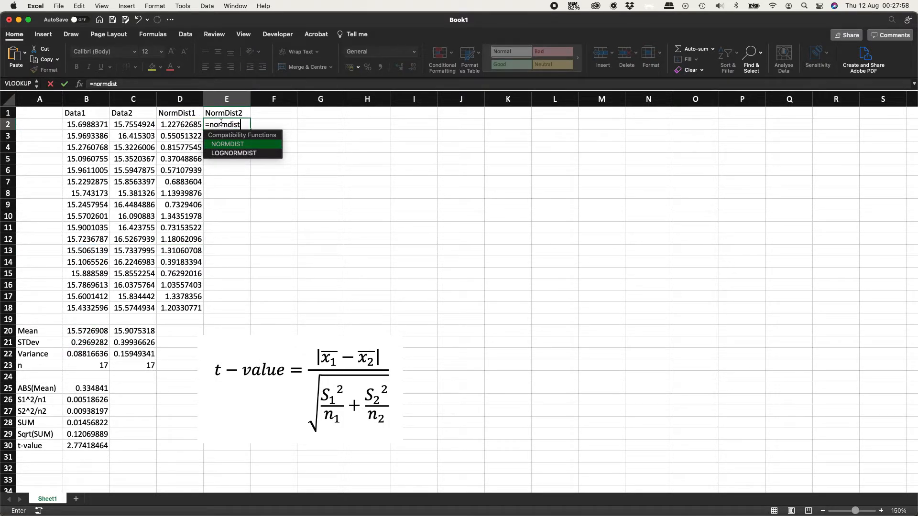
text(()
click(134, 126)
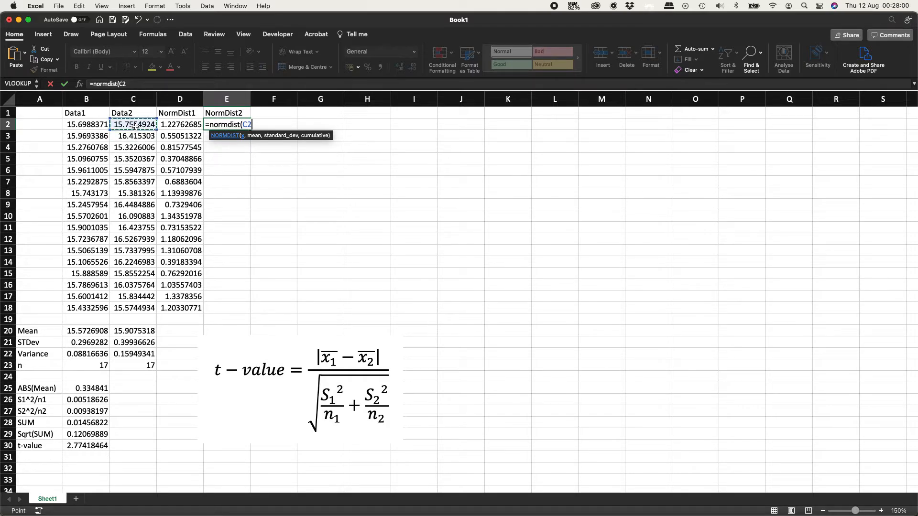
text(,)
click(123, 331)
text(,)
click(122, 342)
text(,false)
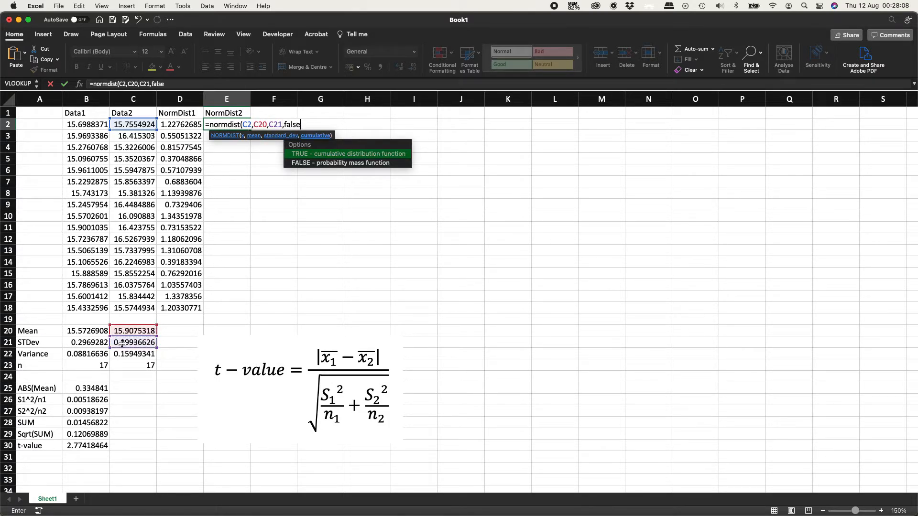
text())
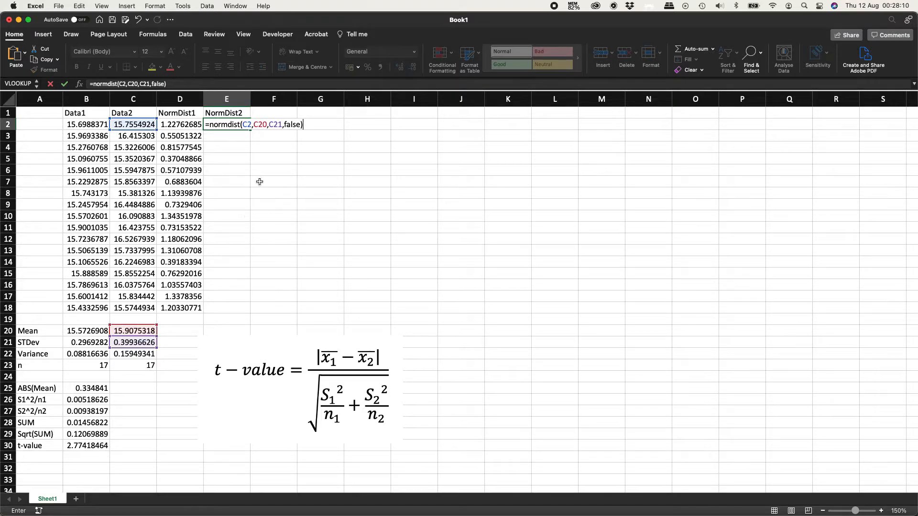
Make the mean and standard deviation references in the E2 formula absolute, as $C$20 and $C$21.
click(262, 125)
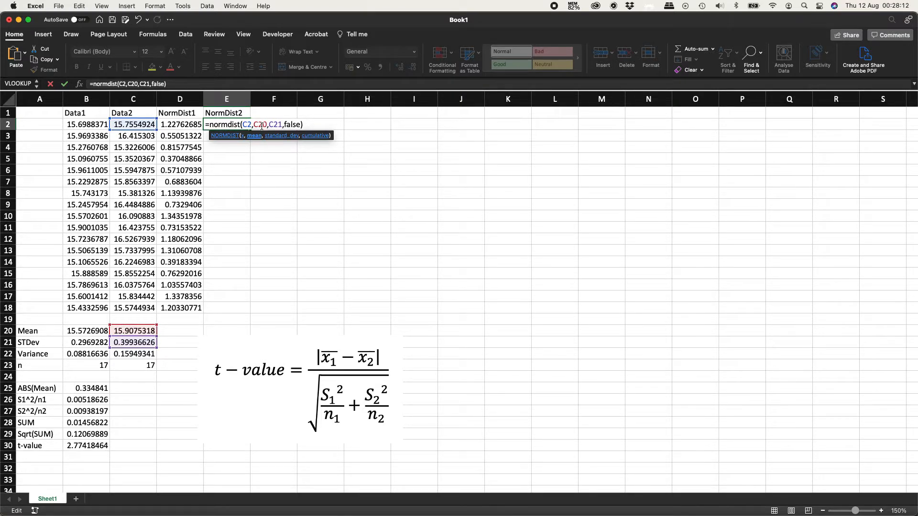
key(F4)
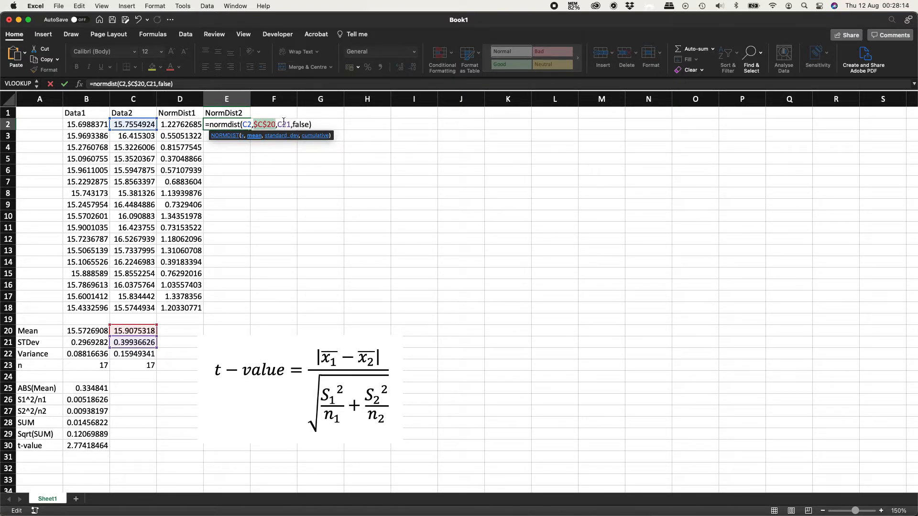
click(284, 124)
key(F4)
key(ctrl+Return)
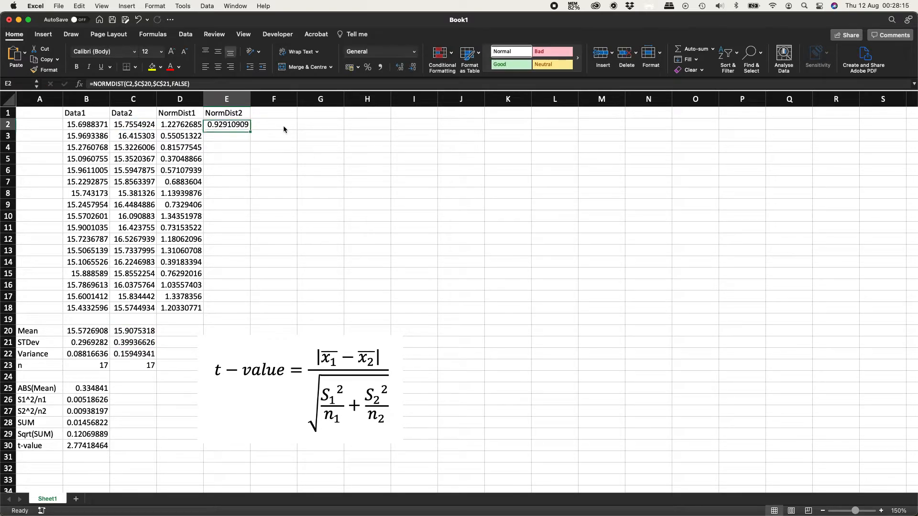
Copy the E2 formula down the NormDist2 column through E18.
key(super+c)
key(Left)
key(super+Down)
key(Right)
key(shift+super+Up)
key(super+v)
key(Escape)
key(Left)
key(Right)
key(Right)
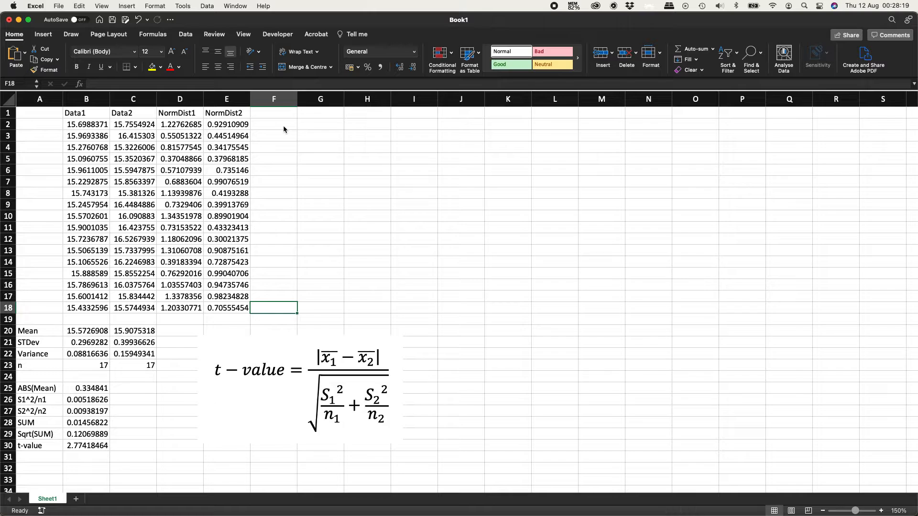
Insert a 2-D clustered column chart of the NormDist1 values in D2:D18.
click(189, 126)
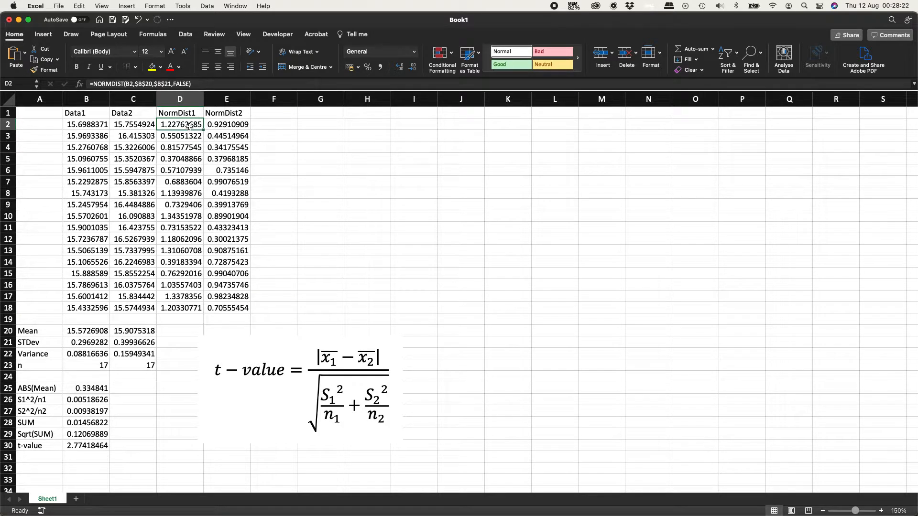
key(shift+super+Down)
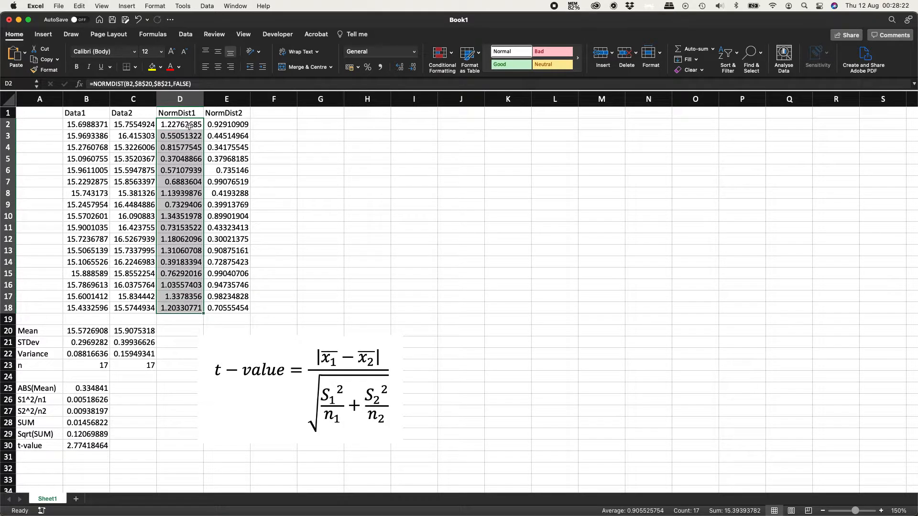
click(44, 37)
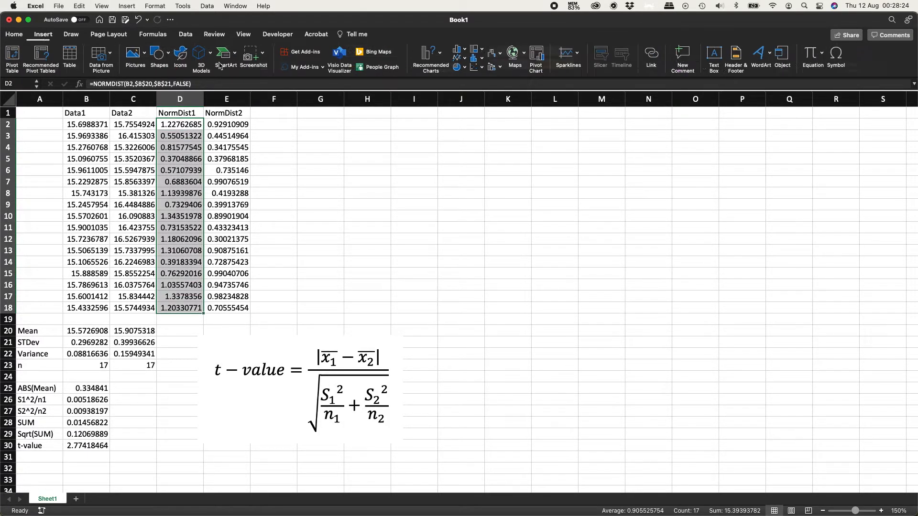
click(459, 50)
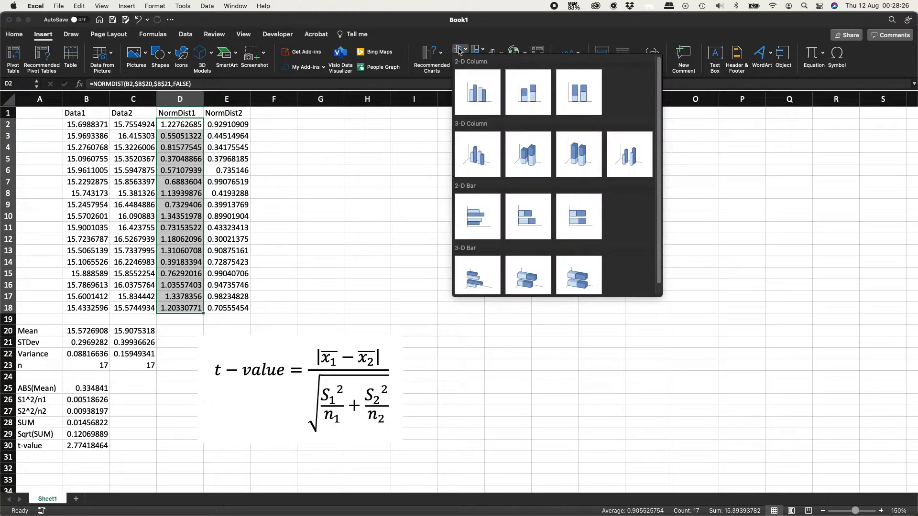
click(475, 99)
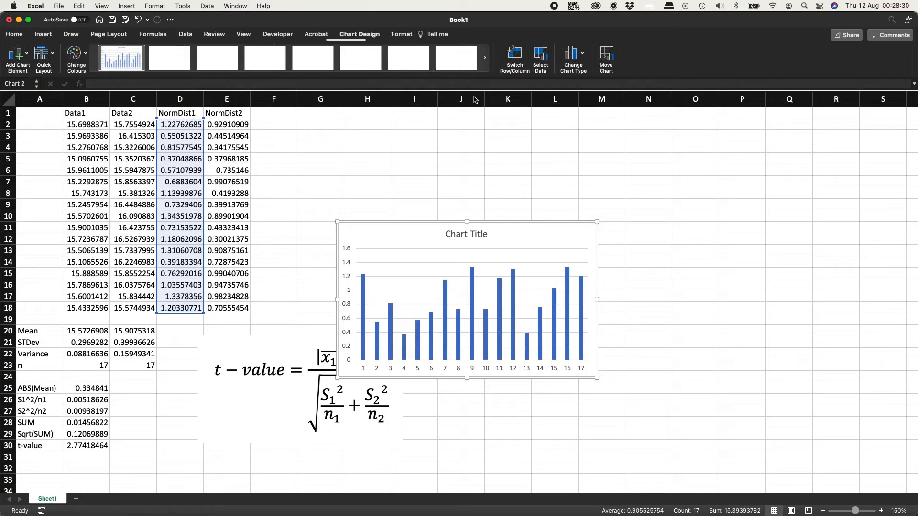
Move and enlarge the chart beside the data to span columns F to R down to row 30, and move the formula picture below the t-value calculations.
drag(406, 230, 357, 117)
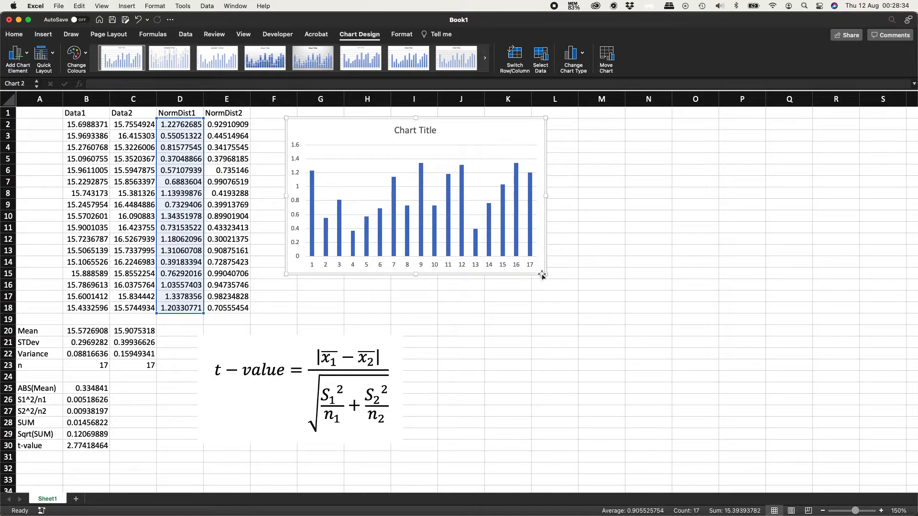
drag(544, 276, 824, 445)
scroll(556, 385, down, 5)
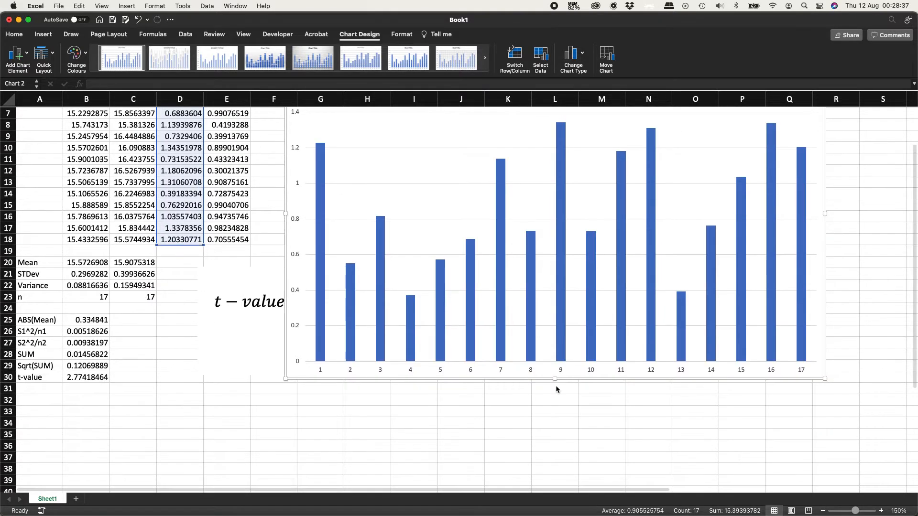
drag(242, 276, 106, 400)
scroll(312, 300, up, 5)
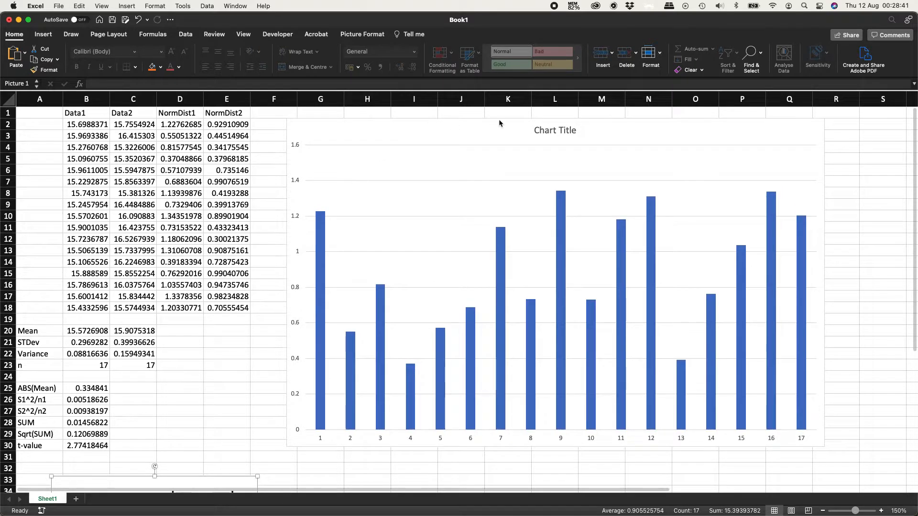
Title the chart "Normal Distribution Bell Curve".
click(559, 135)
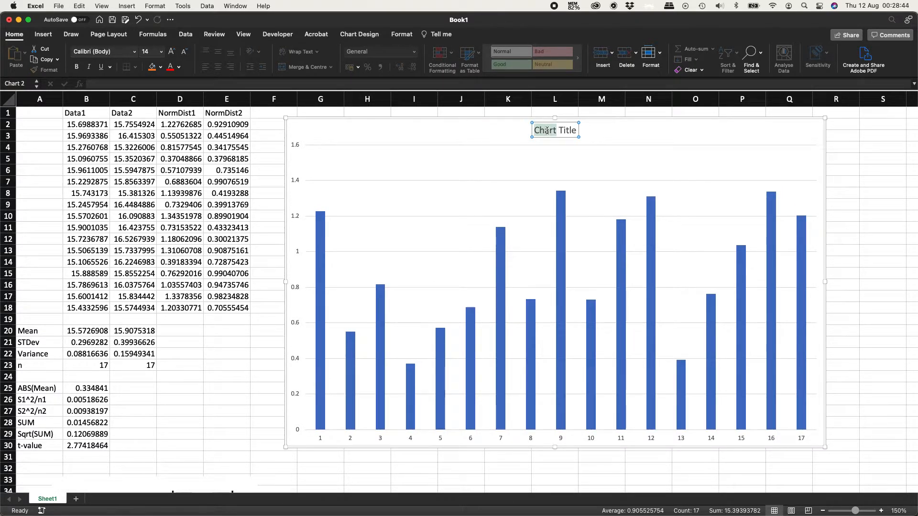
text(Normal)
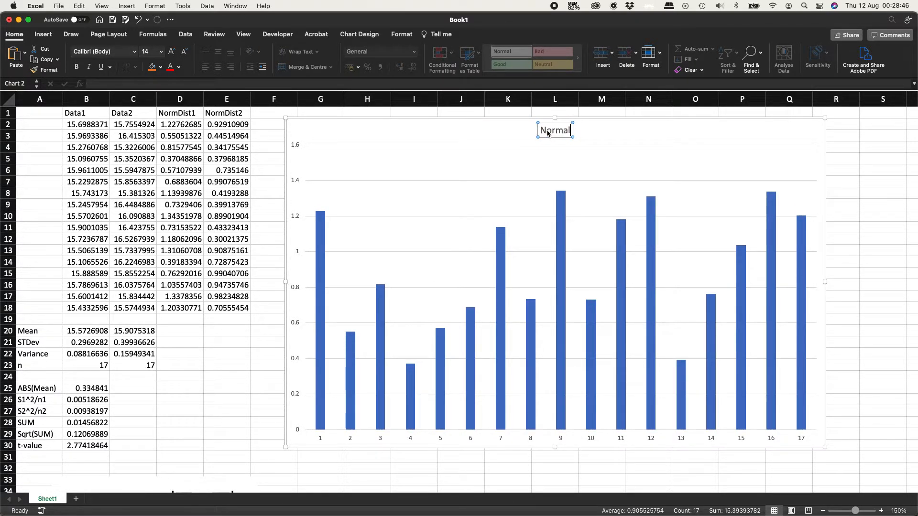
text( Distribution)
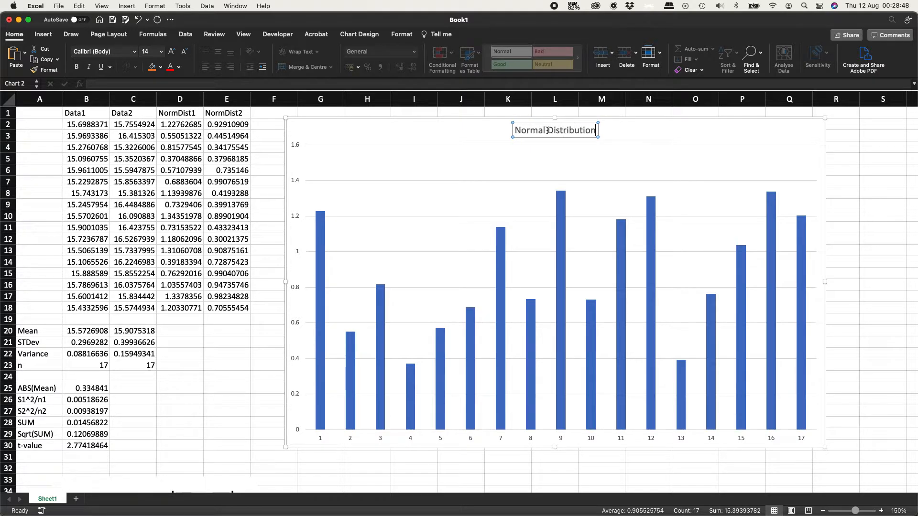
text( Bell Curve)
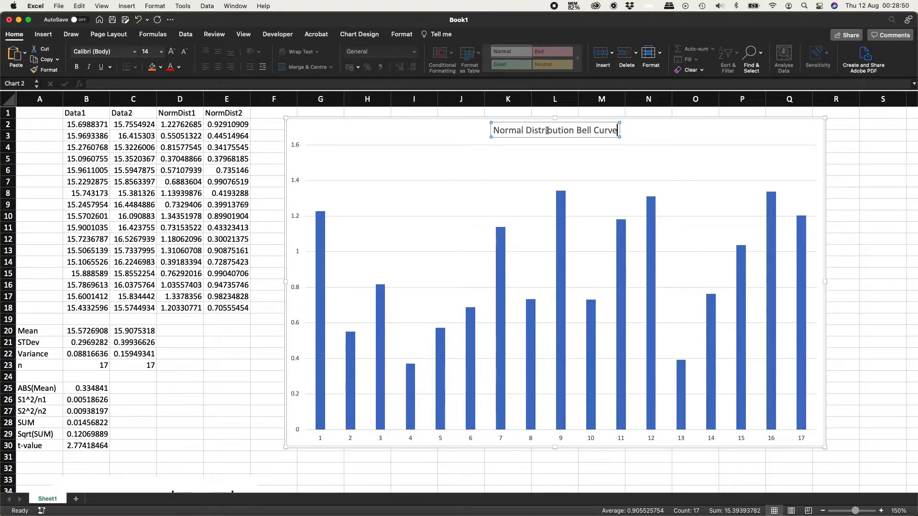
click(422, 119)
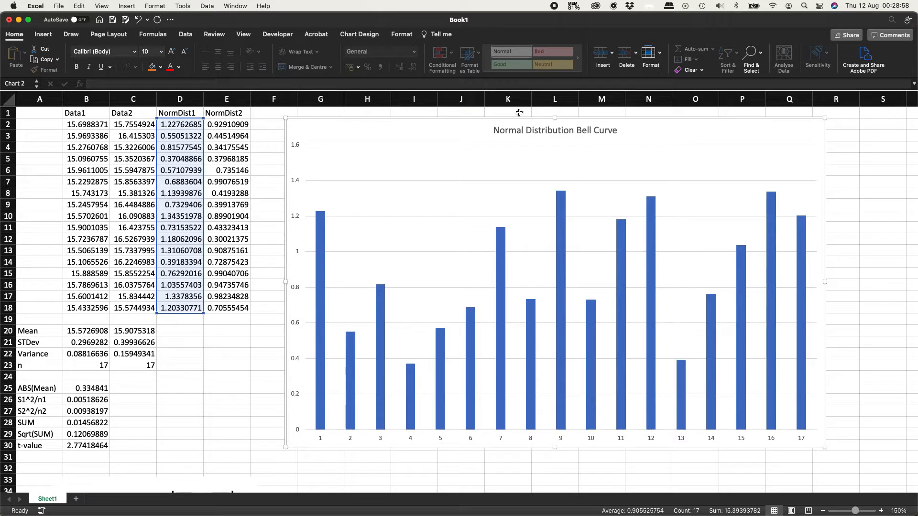
Add a second data series to the chart with the NormDist2 values in E2:E18 as its Y values.
click(353, 35)
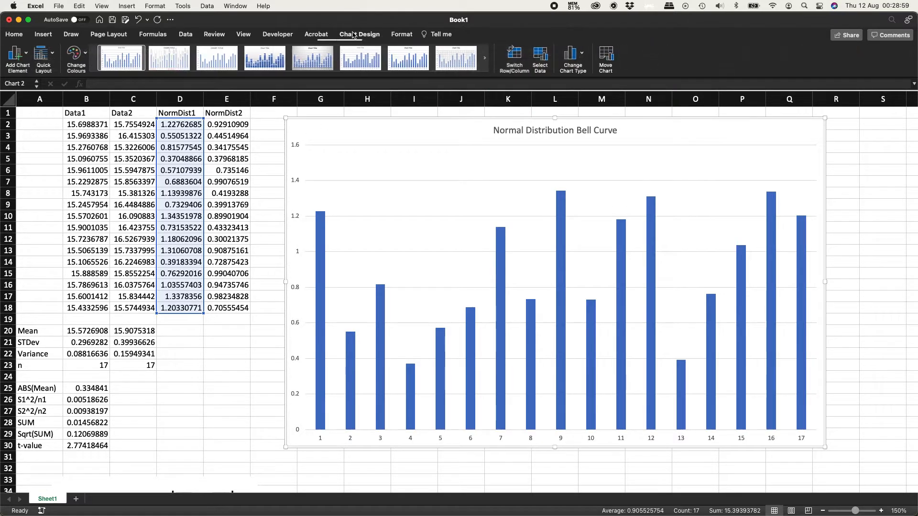
click(540, 57)
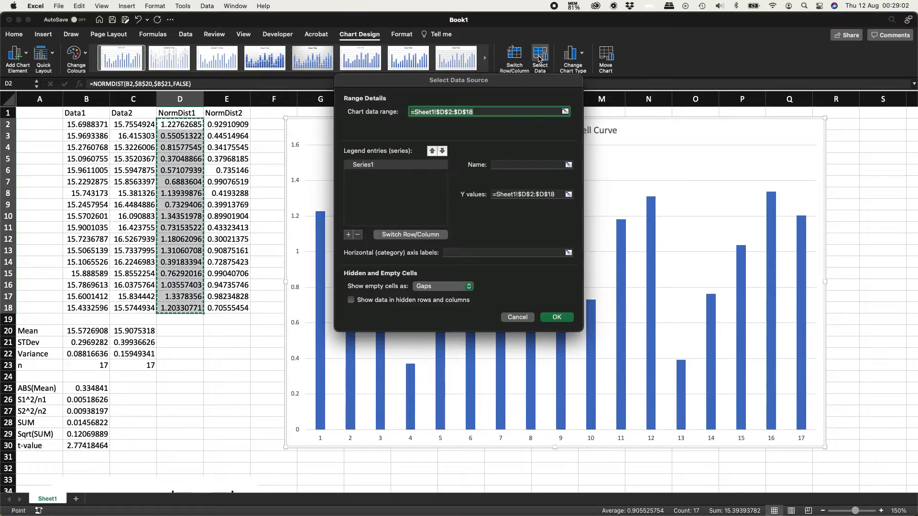
click(348, 236)
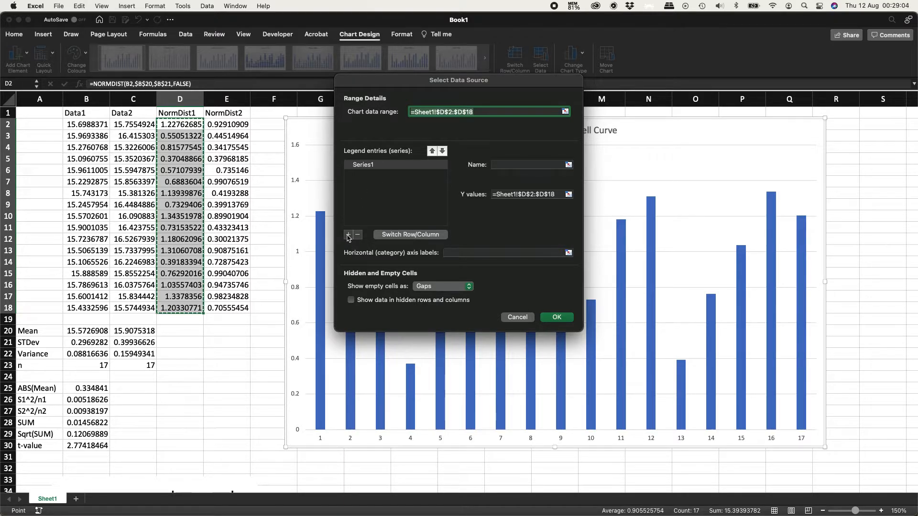
click(568, 194)
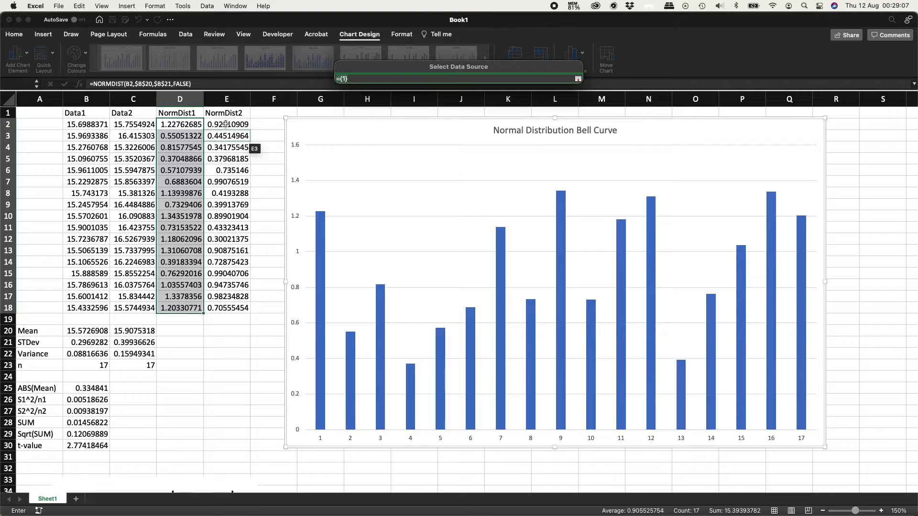
drag(226, 124, 227, 309)
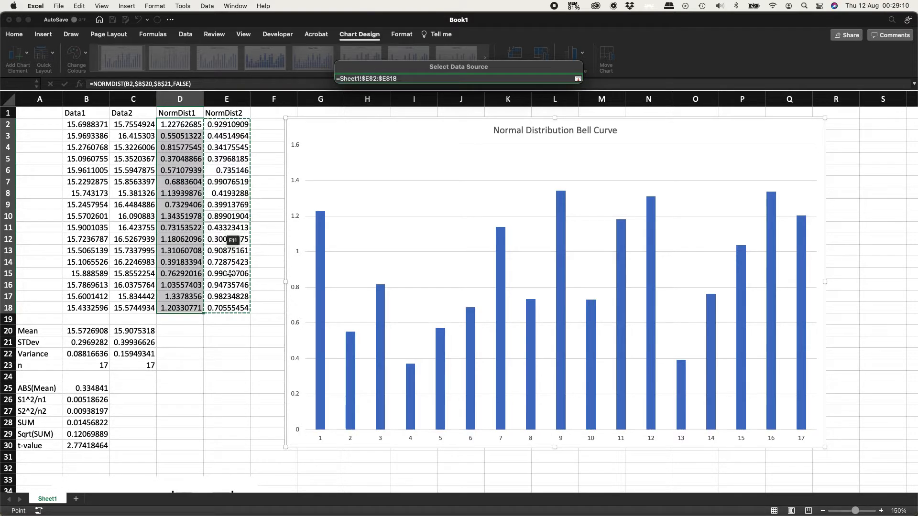
key(Return)
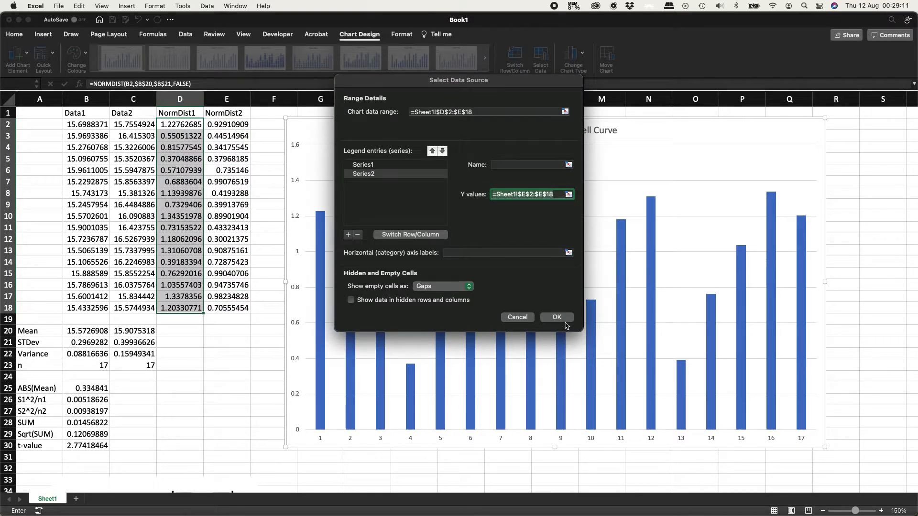
click(558, 318)
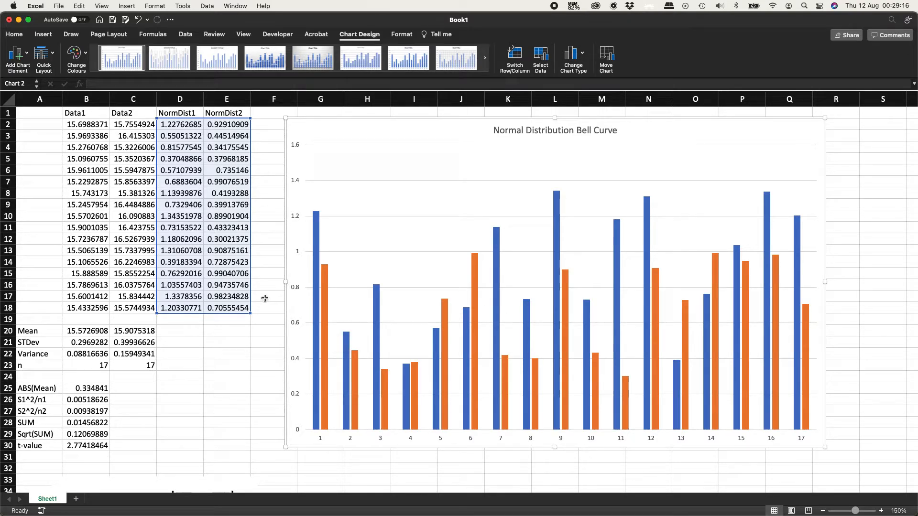
Sort the Data1 values in B2:B18 from smallest to largest, continuing with the current selection only.
click(93, 125)
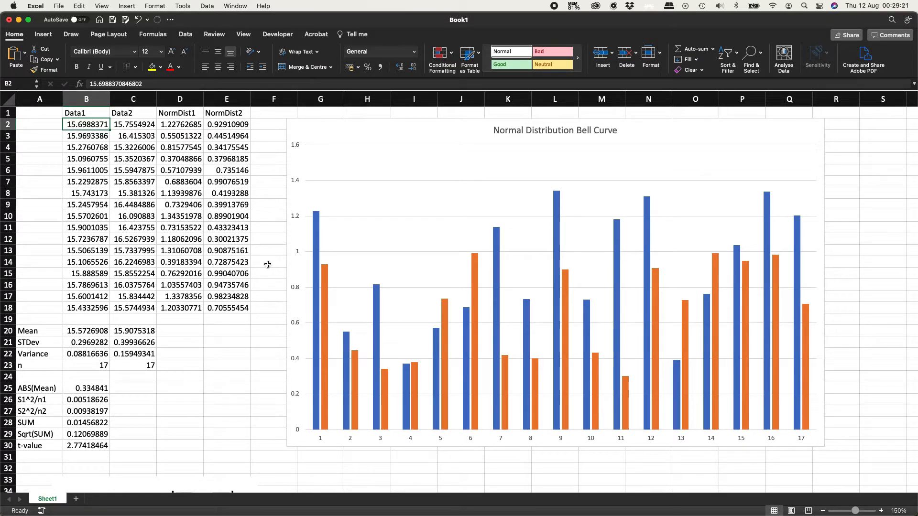
key(super+shift+Down)
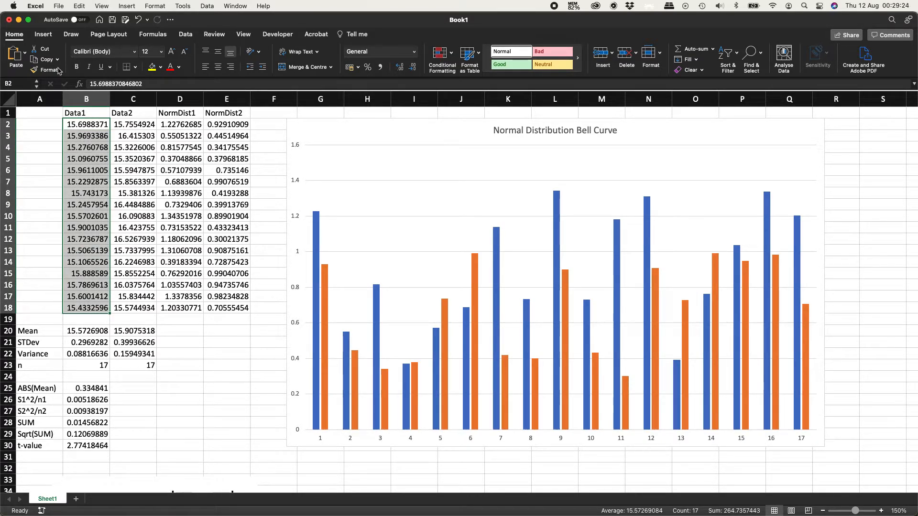
click(186, 35)
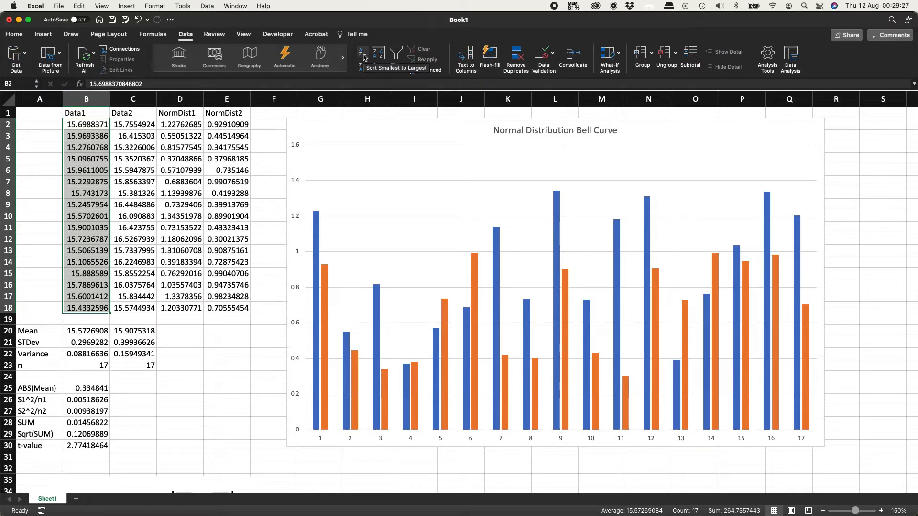
click(363, 56)
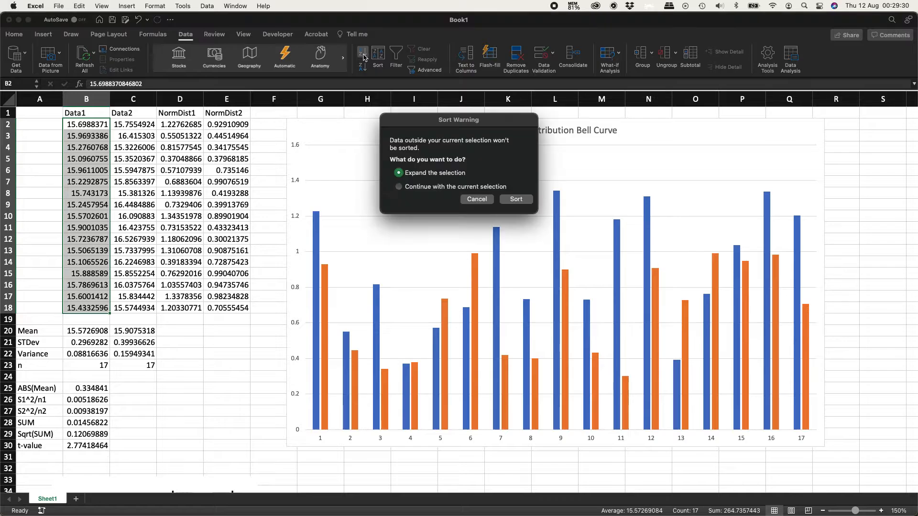
click(428, 187)
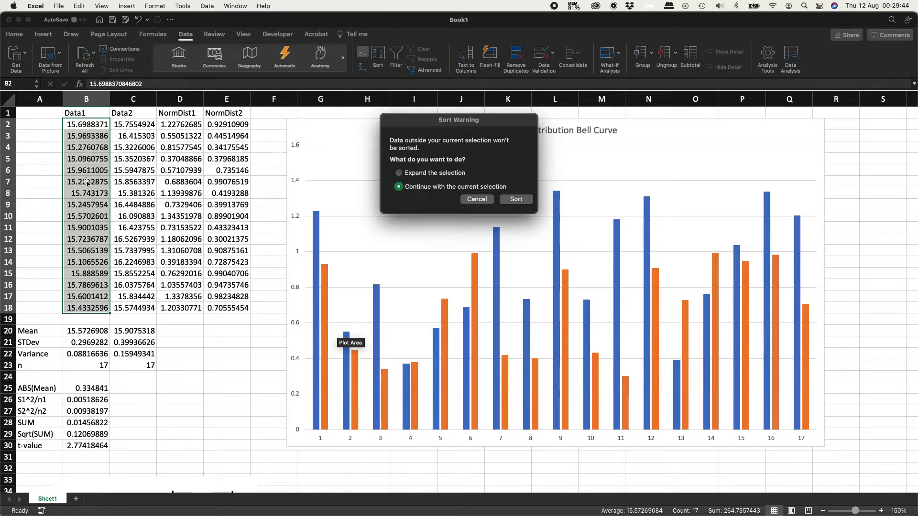
click(515, 200)
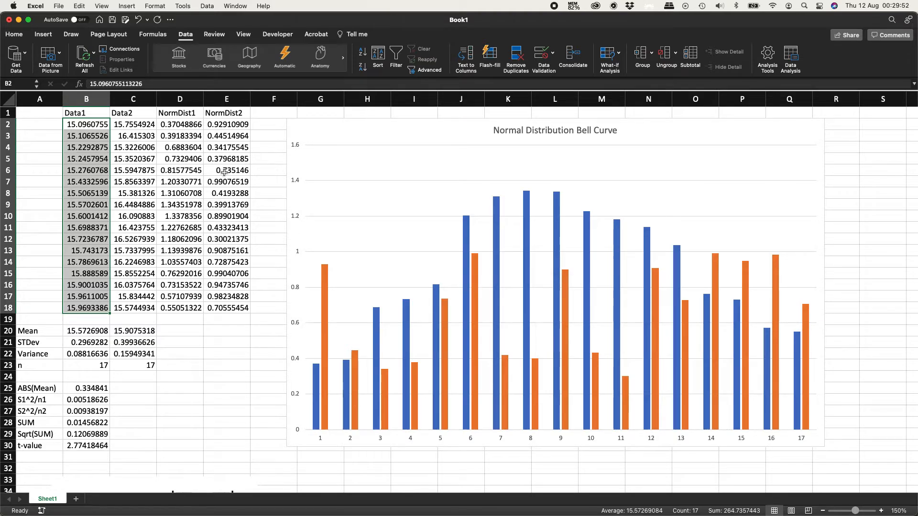
Sort the Data2 values in C2:C18 from smallest to largest, without expanding the selection.
click(121, 124)
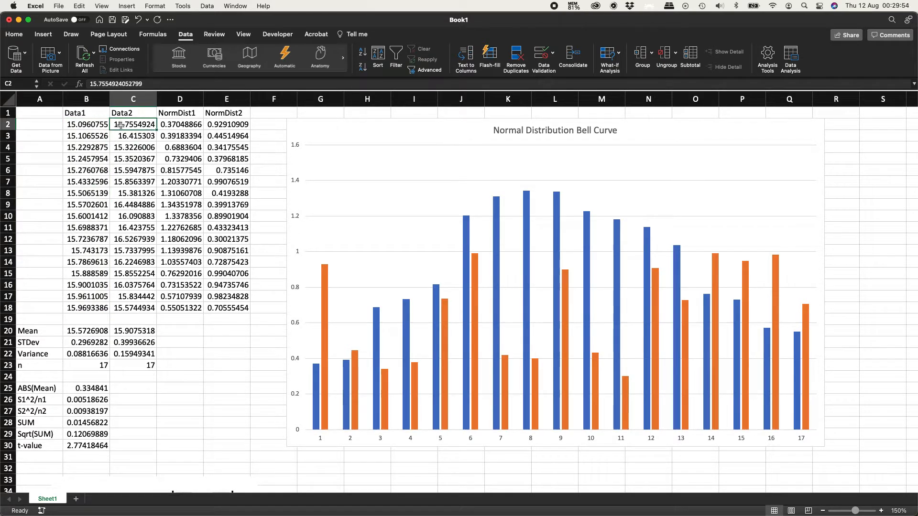
key(super+shift+Down)
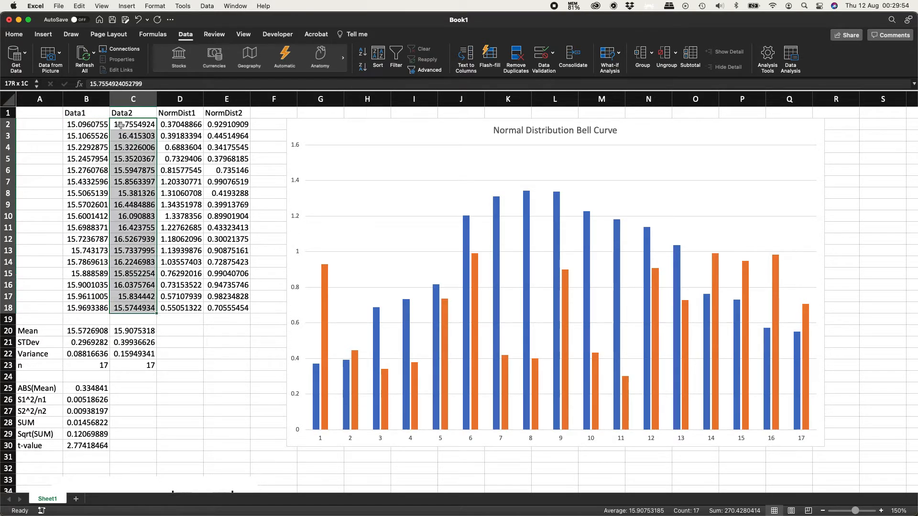
click(361, 54)
click(415, 188)
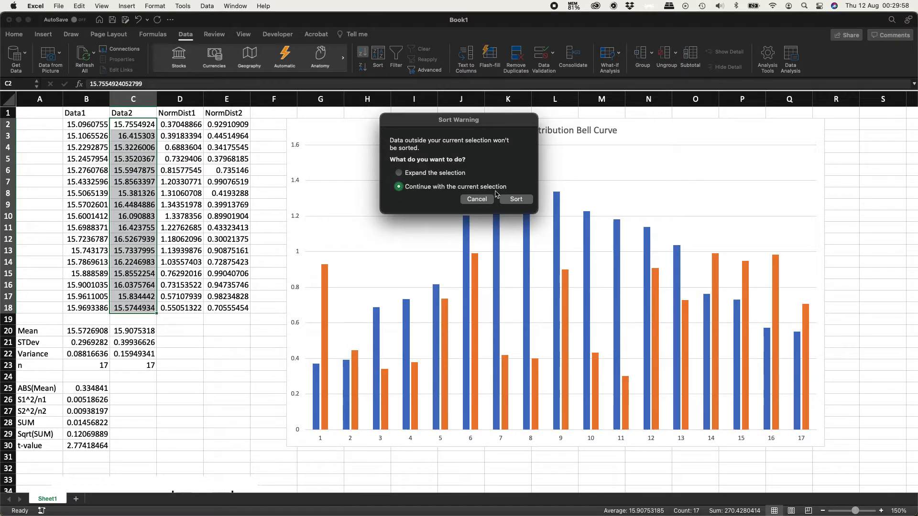
click(515, 200)
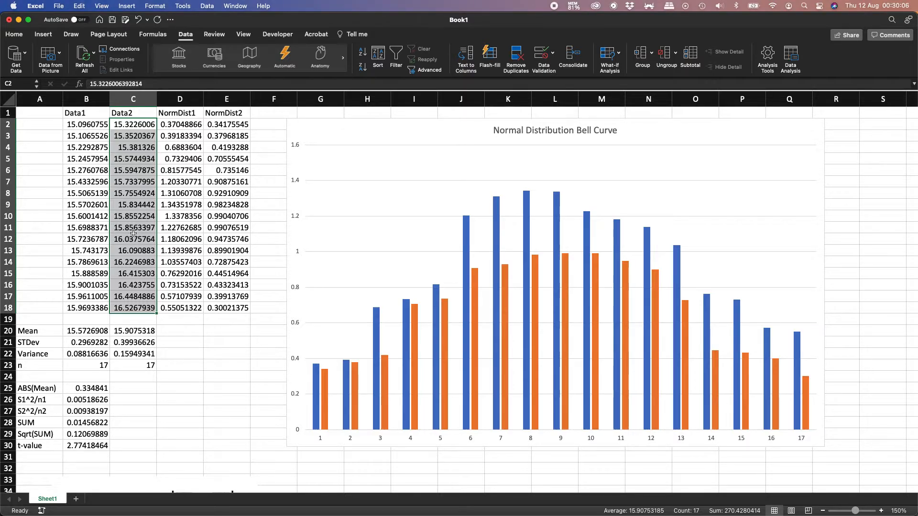
Review the t-value formula picture below the calculations and the calculated t-value in B30.
click(175, 273)
scroll(174, 272, down, 5)
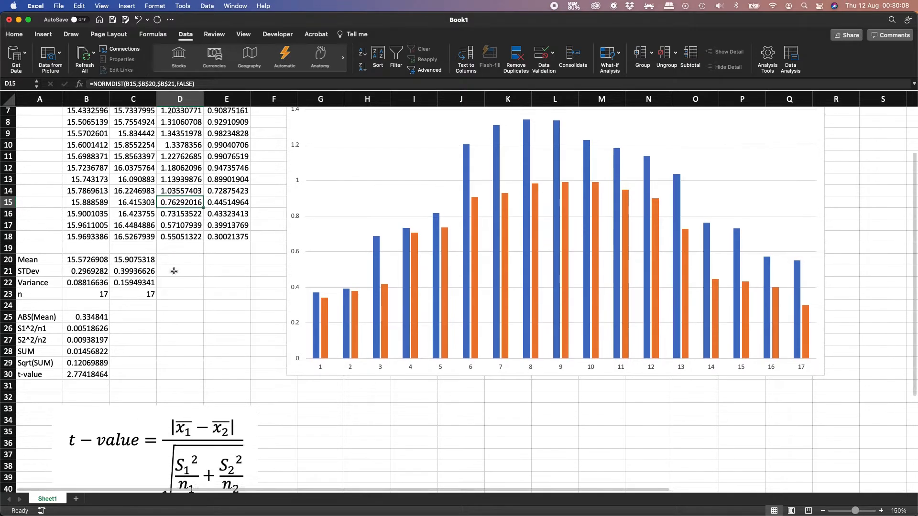
scroll(176, 278, up, 5)
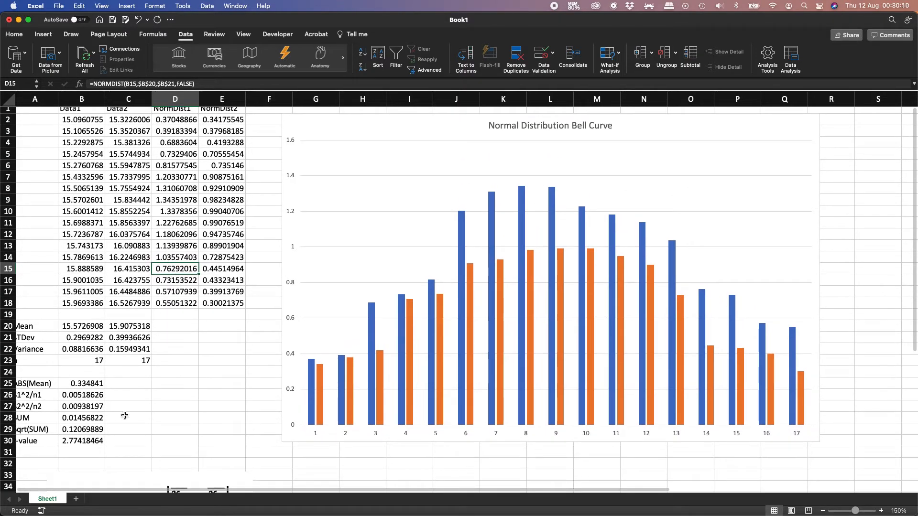
click(85, 443)
scroll(85, 445, down, 1)
scroll(84, 445, left, 1)
scroll(85, 445, up, 1)
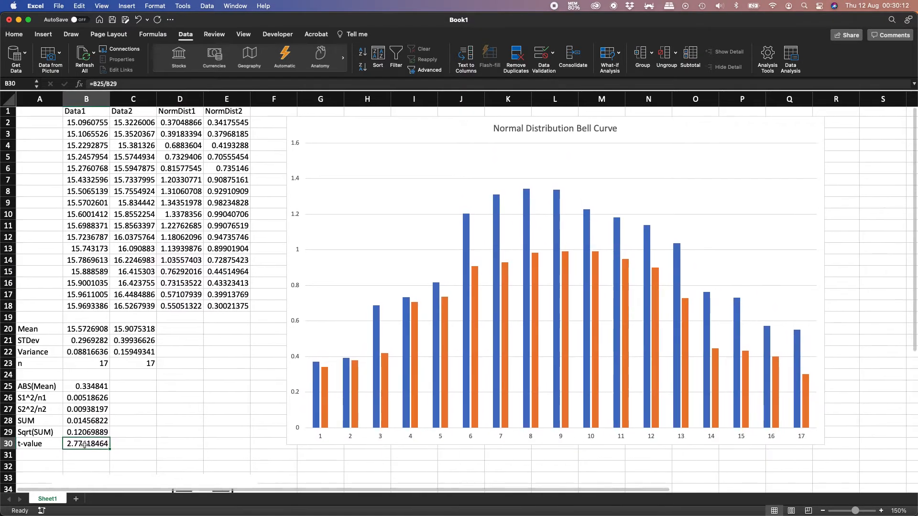
Switch to the t-table workbook, enlarge its window to show columns A to L, and set its zoom to 200%.
key(ctrl+Up)
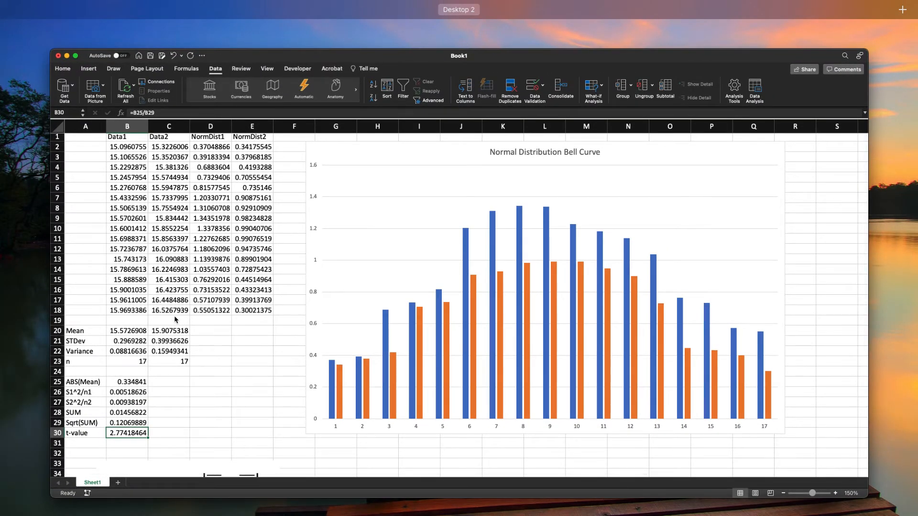
key(ctrl+Up)
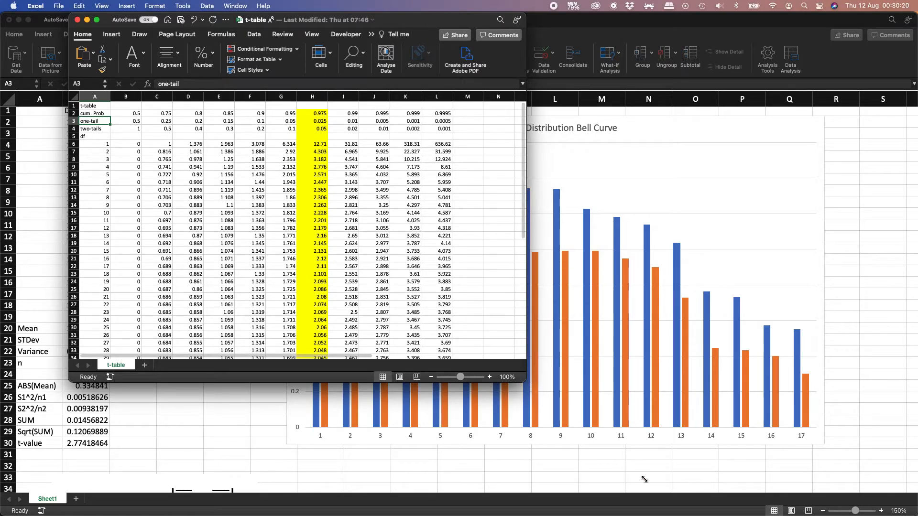
drag(644, 479, 696, 514)
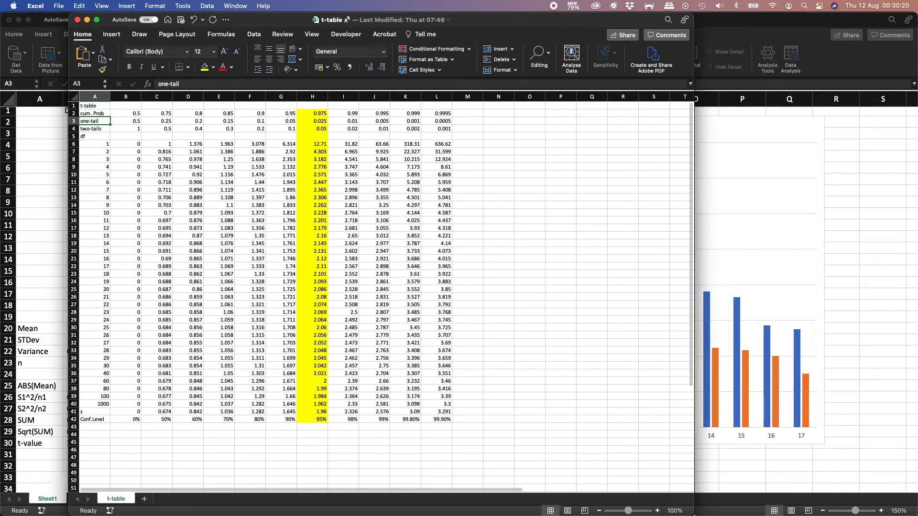
click(674, 511)
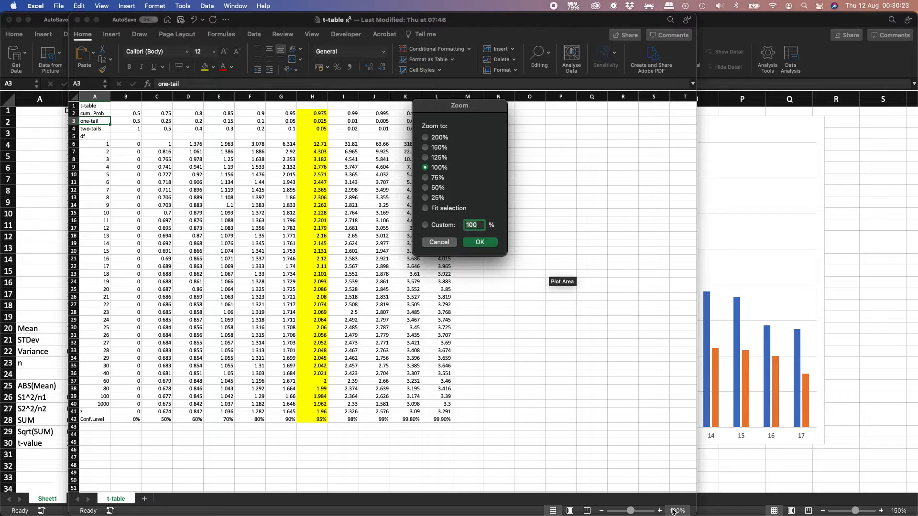
click(425, 139)
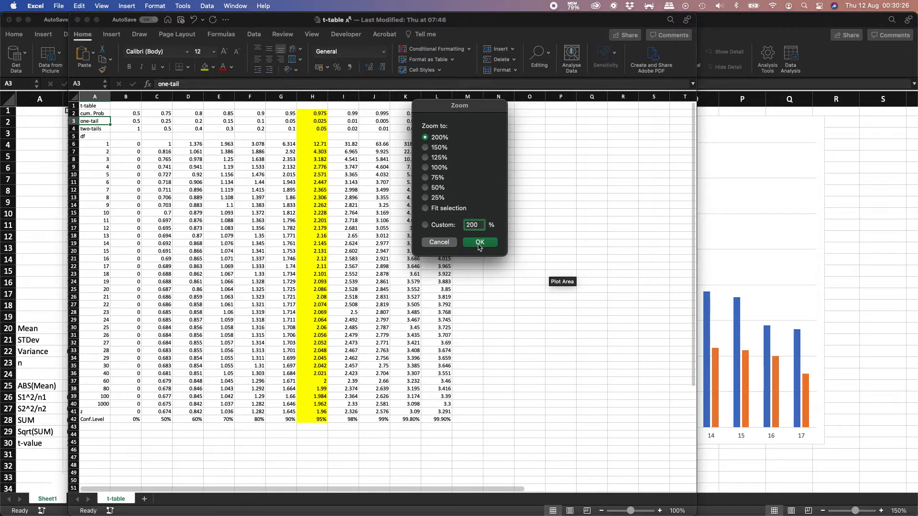
click(478, 243)
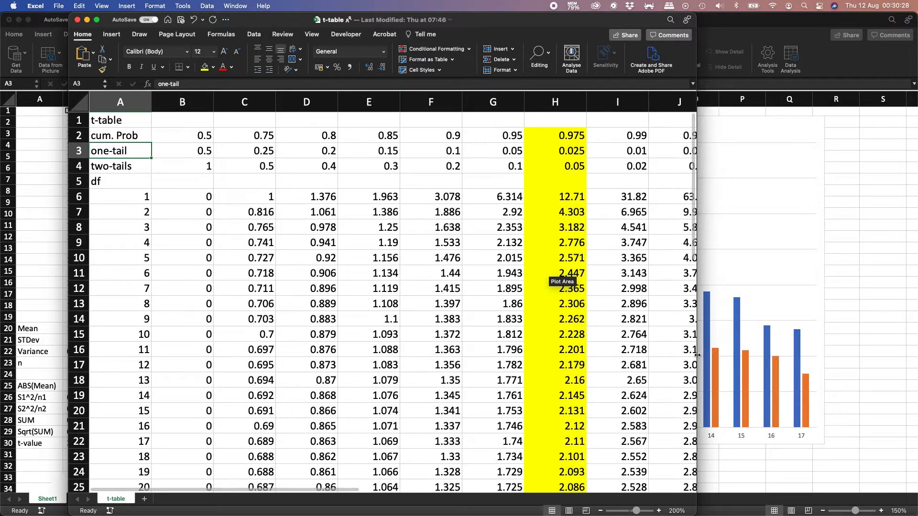
drag(775, 345, 888, 364)
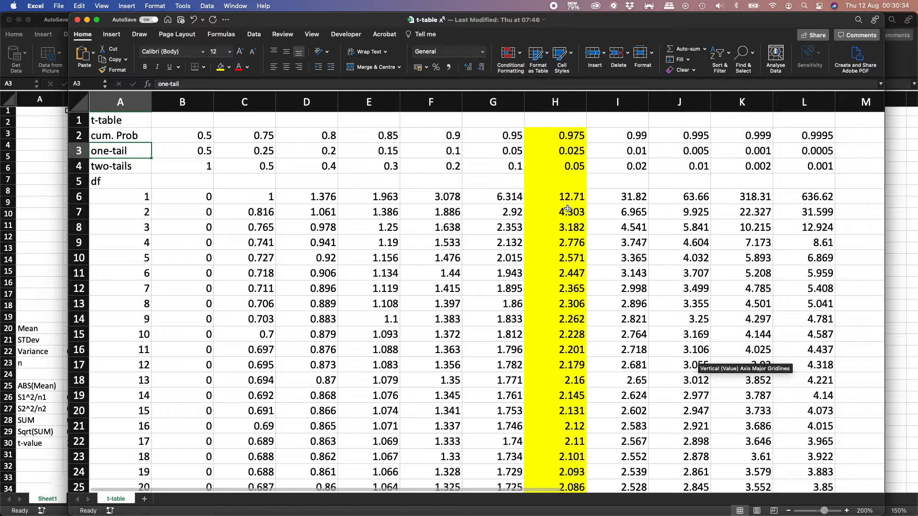
Find the 0.05 significance level in the two-tails row of the t-table, and return to the Book1 workbook.
click(76, 168)
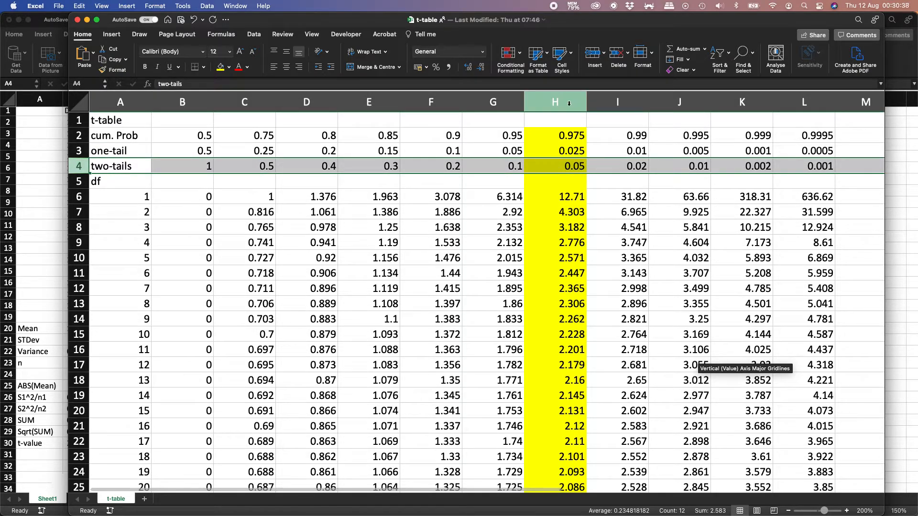
click(564, 167)
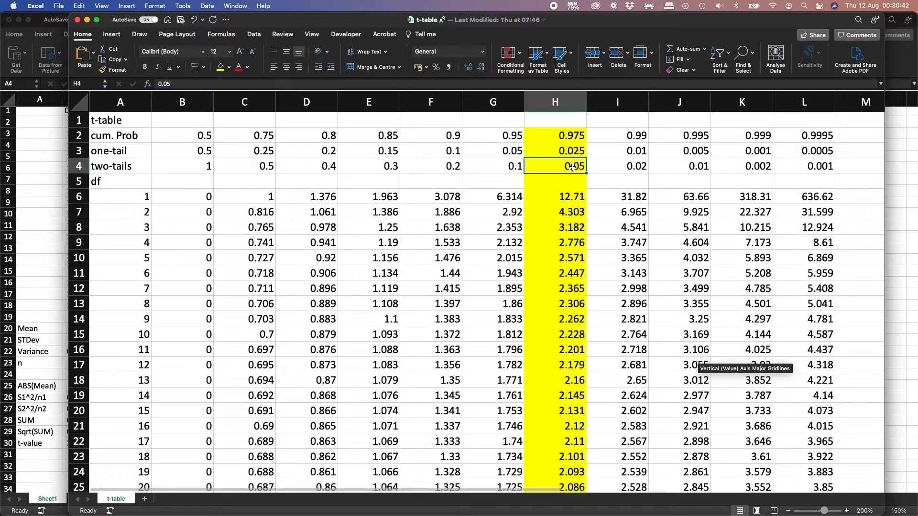
click(35, 180)
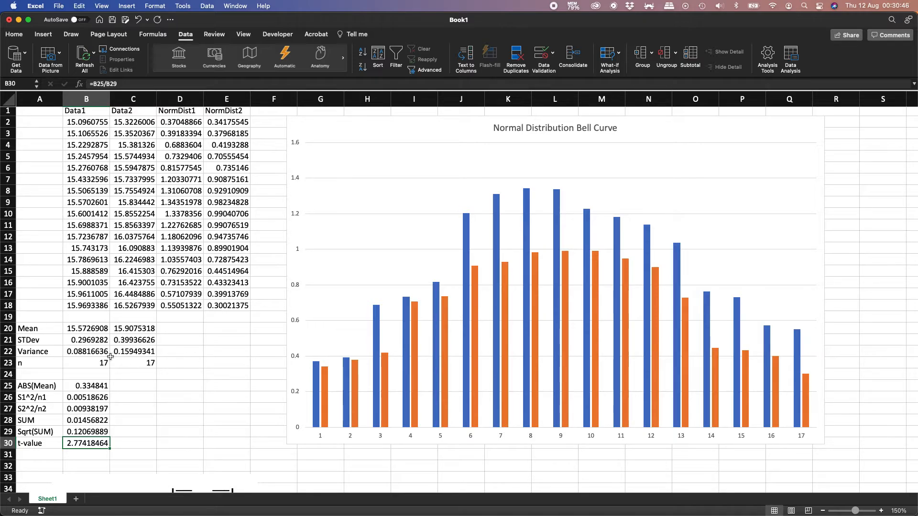
Move the t-value formula picture down to start around row 35, and label cell A32 df.
scroll(135, 359, down, 4)
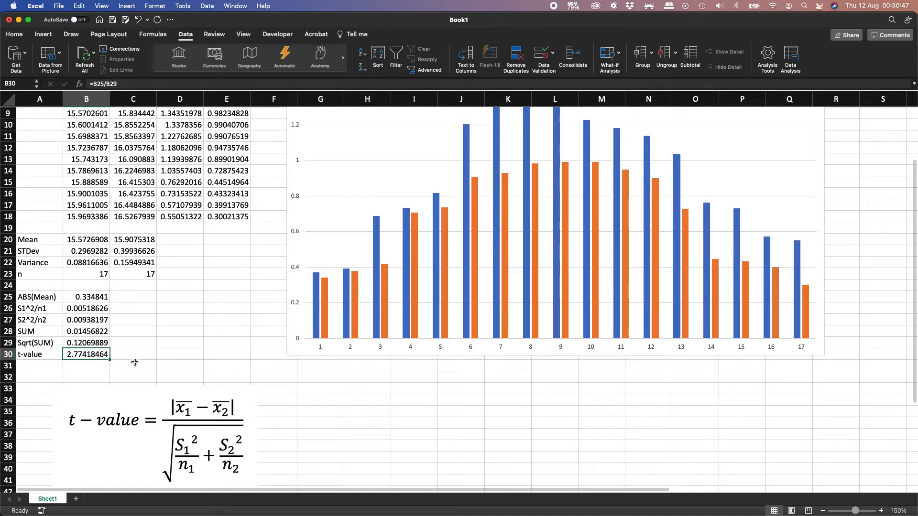
drag(158, 432, 159, 446)
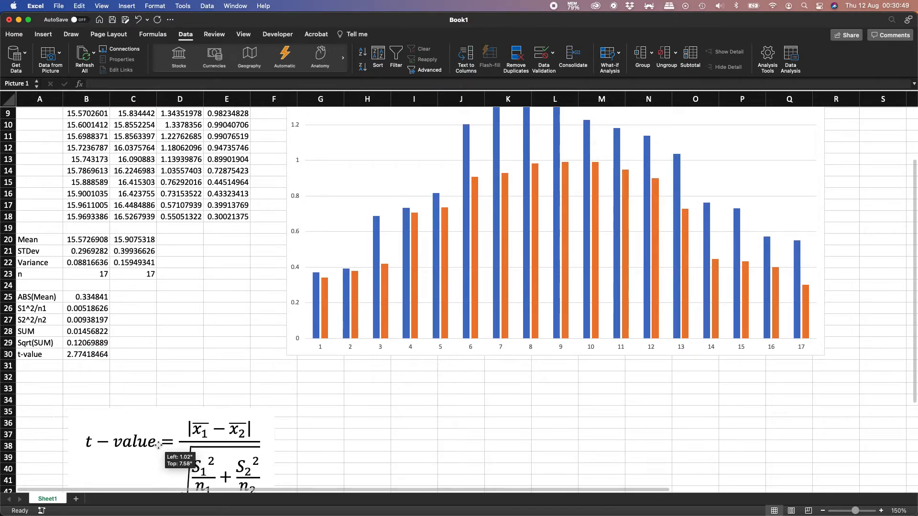
click(38, 381)
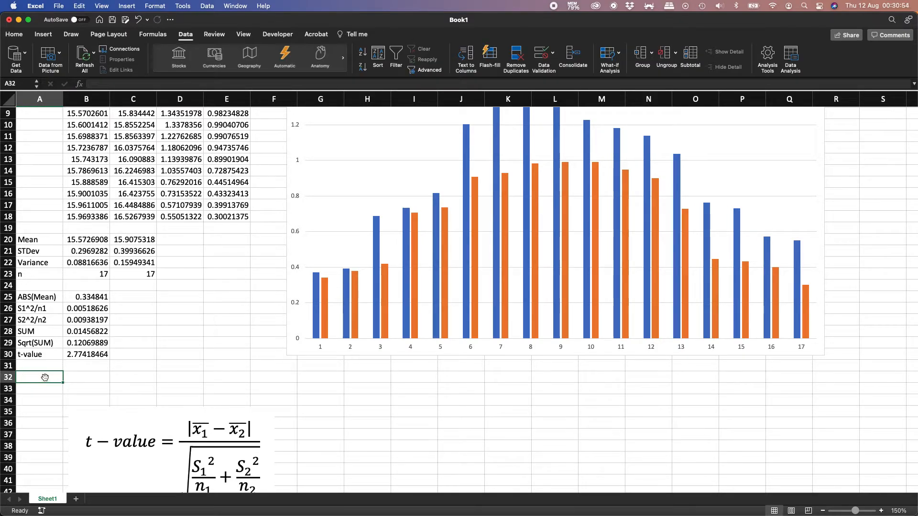
text(df)
Add a note to A32 reading "Degrees of freedom" and "df = (n1+n2)-2", and resize it to fit the text.
right_click(45, 378)
click(76, 398)
key(super+a)
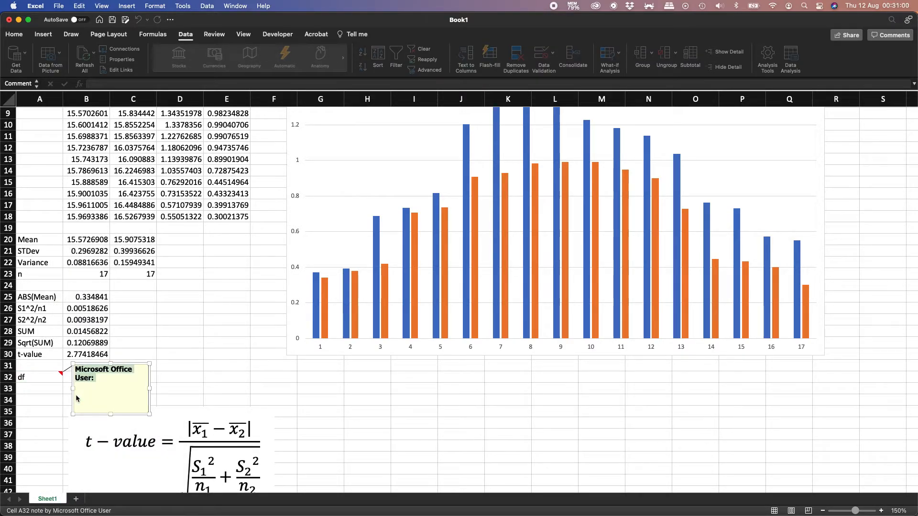
text(Degrees of freedom)
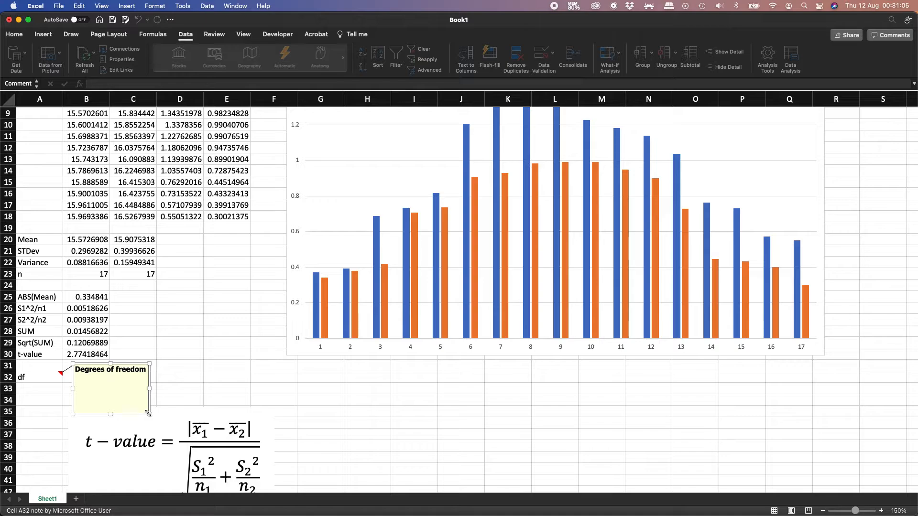
drag(150, 414, 208, 413)
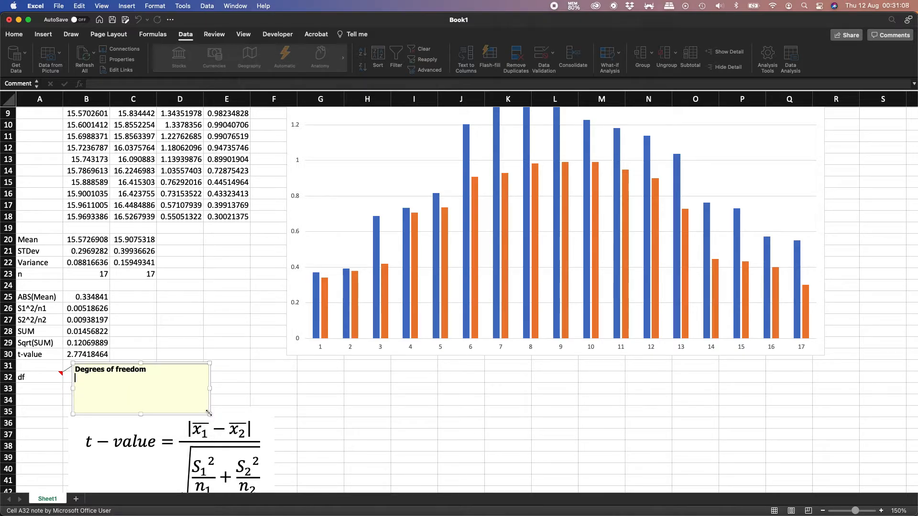
text(df)
text()-2)
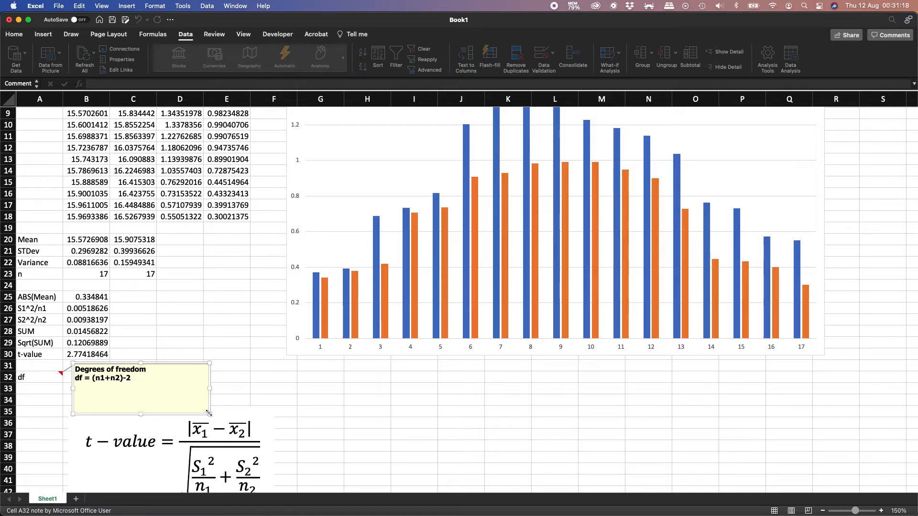
drag(209, 414, 149, 388)
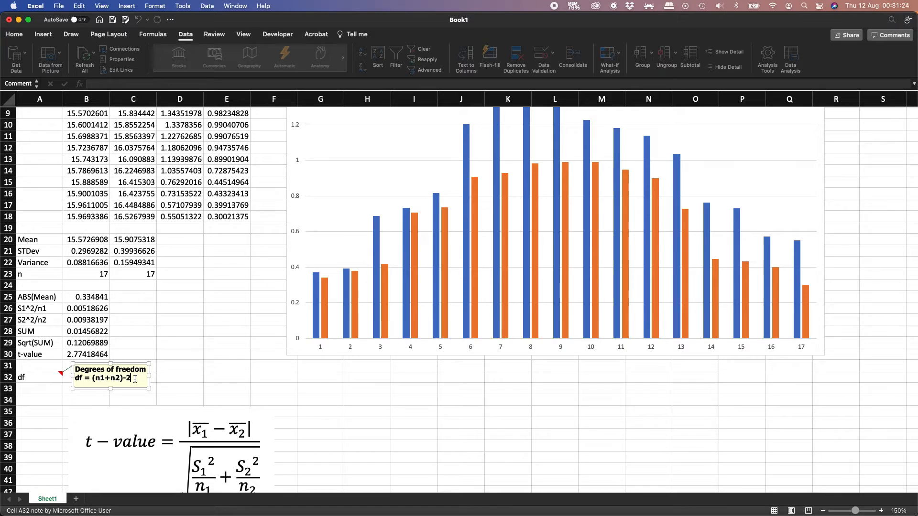
click(194, 344)
Calculate the degrees of freedom in B32 with the formula =(B23+C23)-2.
click(81, 373)
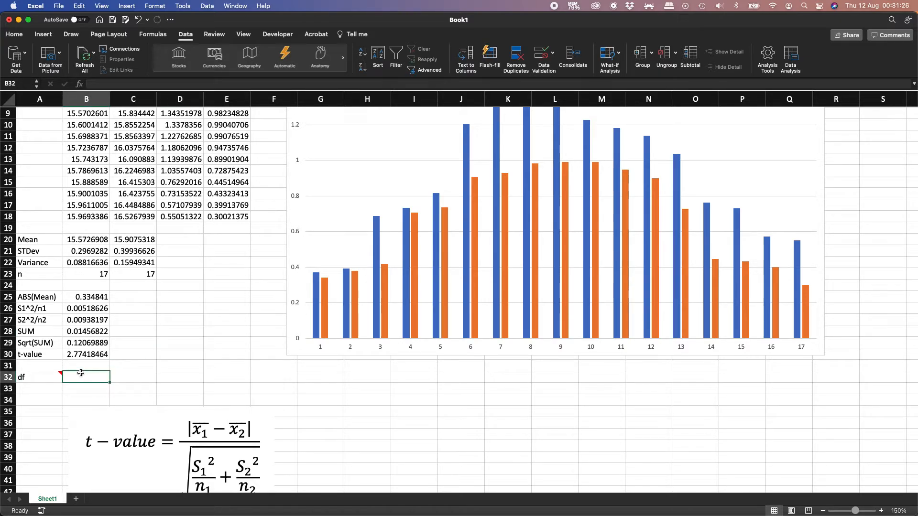
text(=)
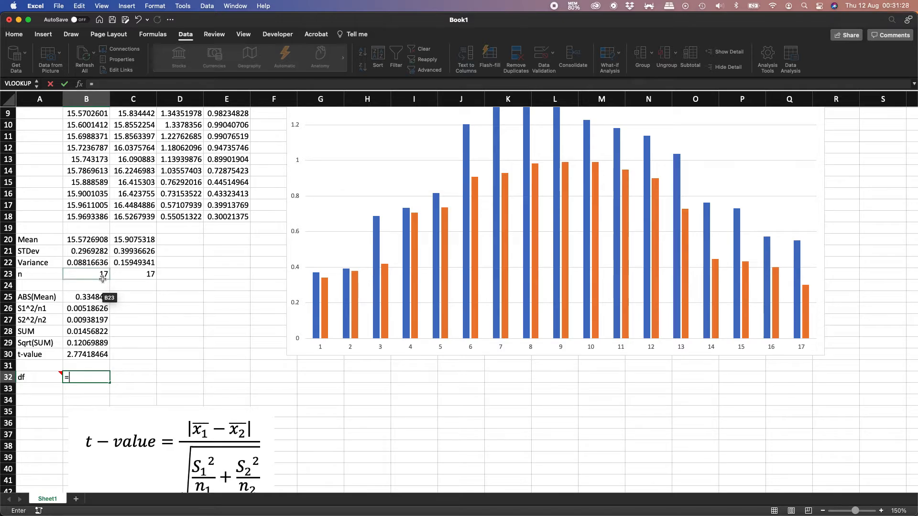
click(103, 277)
text(+)
click(135, 275)
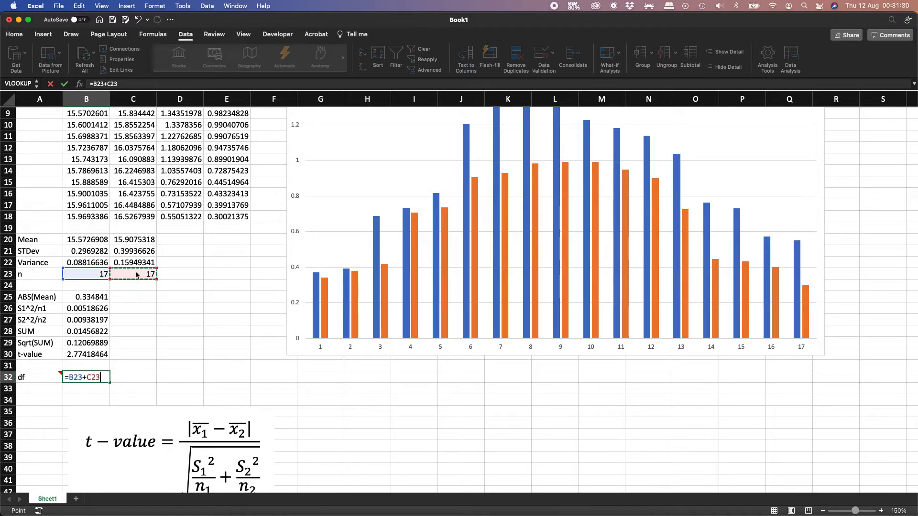
key(Return)
double_click(82, 377)
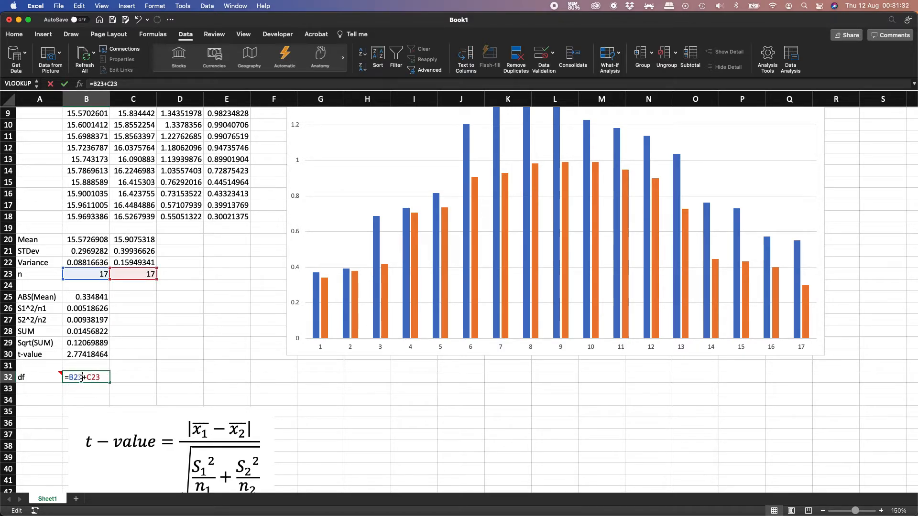
click(68, 377)
text(()
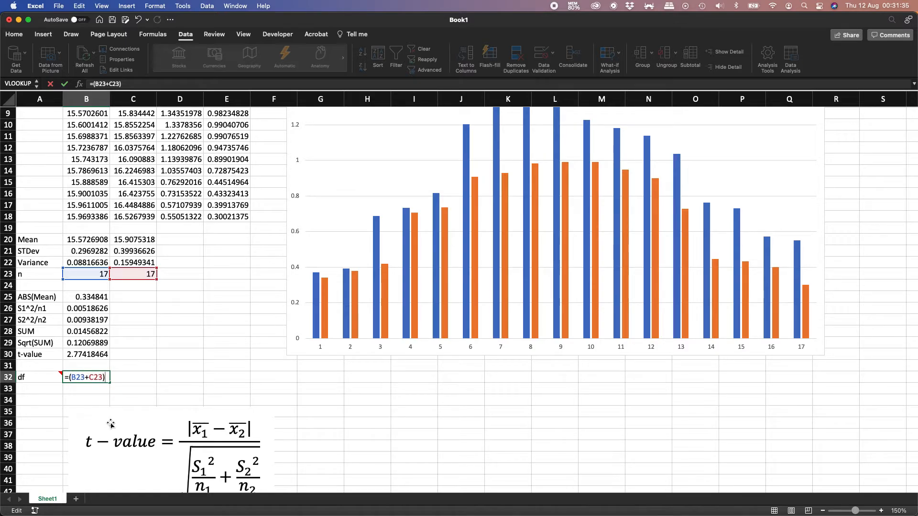
text()-2)
key(Return)
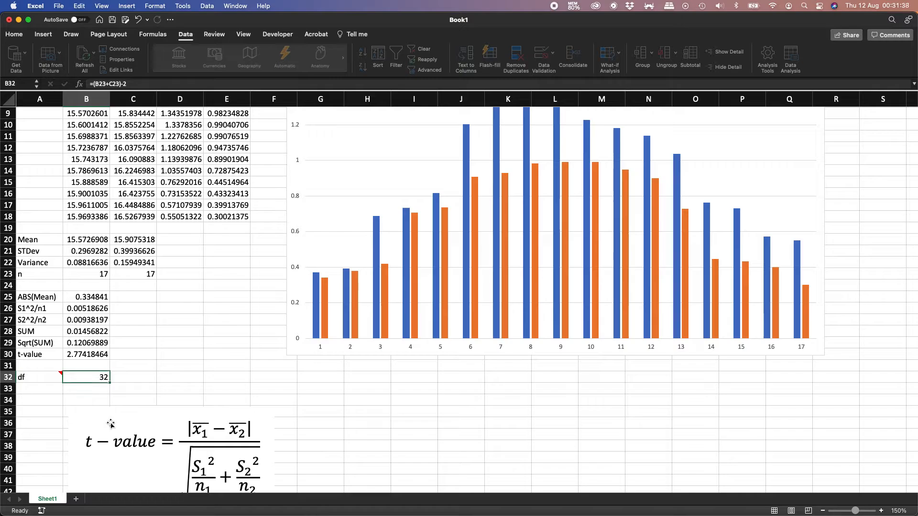
click(104, 378)
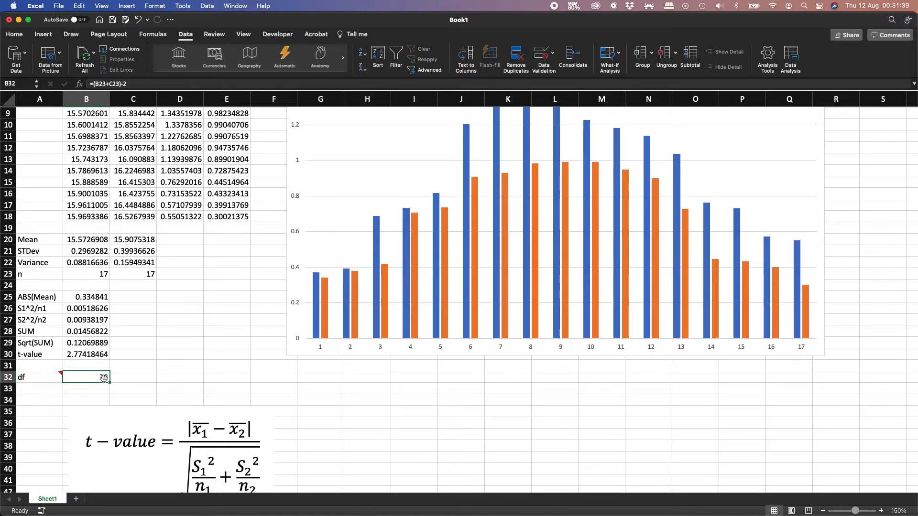
Look up the critical value for 30 degrees of freedom at the two-tailed 0.05 level in the t-table workbook.
key(ctrl+Up)
click(624, 199)
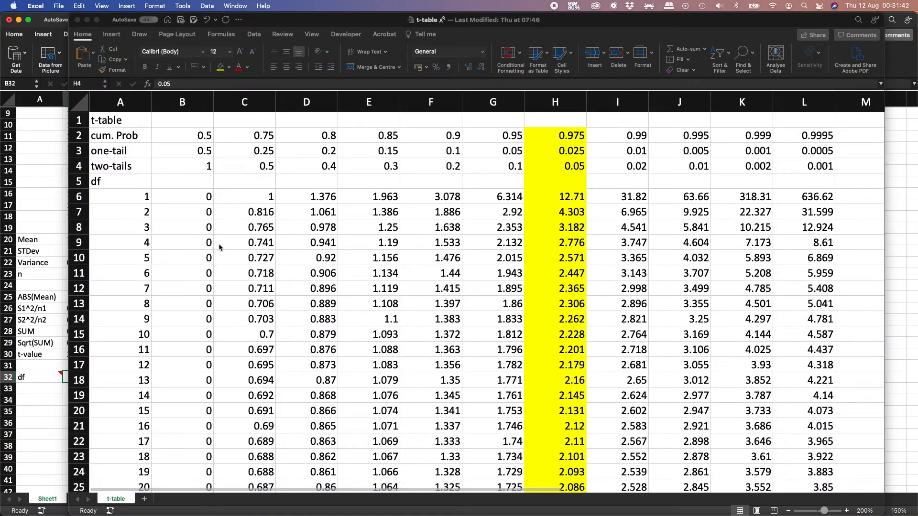
click(100, 182)
scroll(127, 272, down, 7)
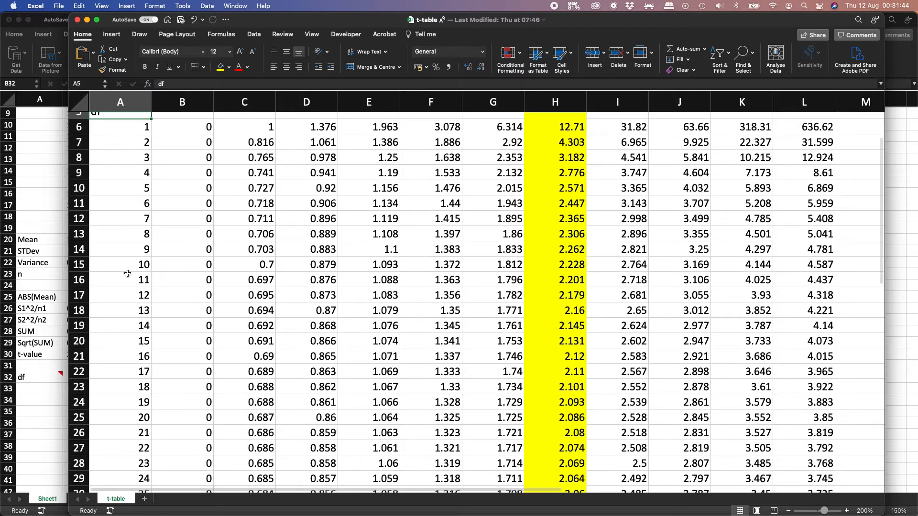
click(58, 333)
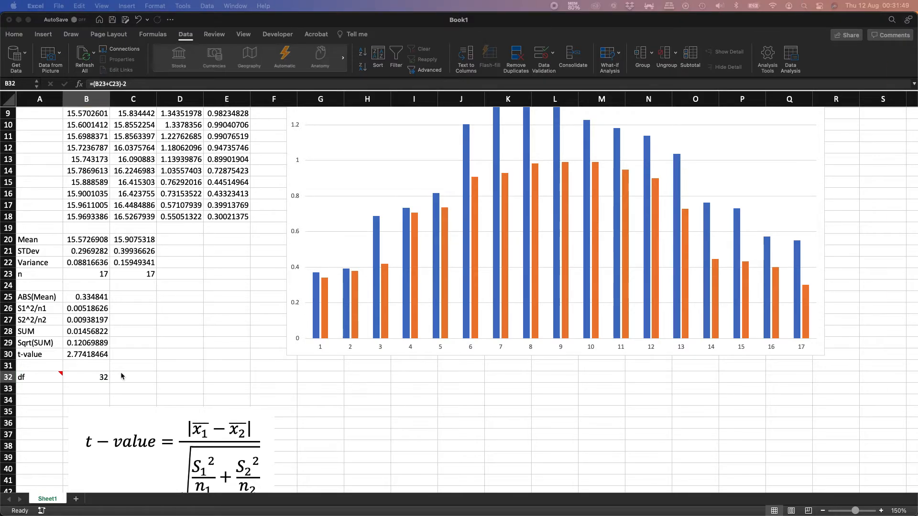
key(ctrl+Up)
key(ctrl+Up)
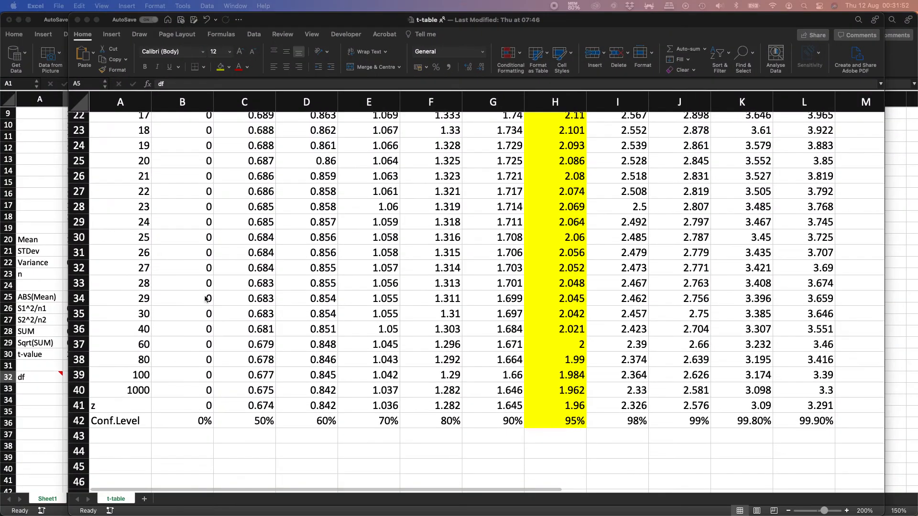
click(133, 314)
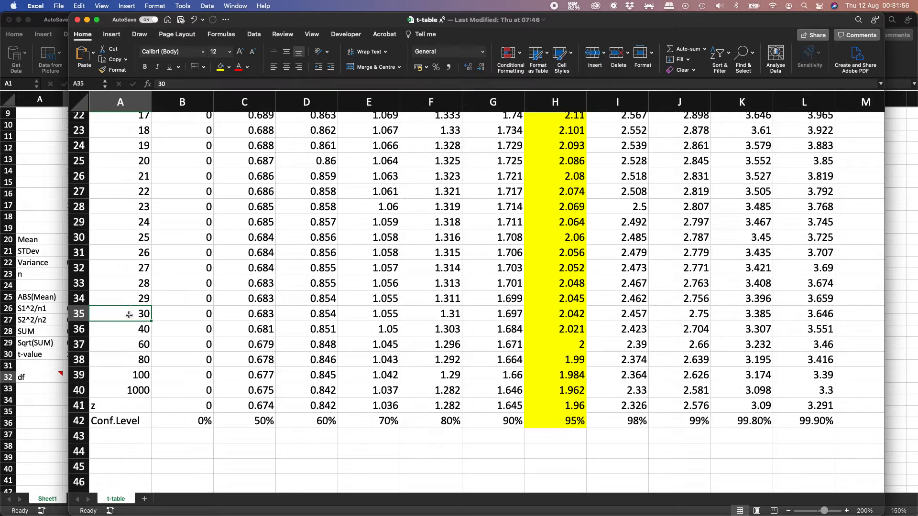
click(84, 316)
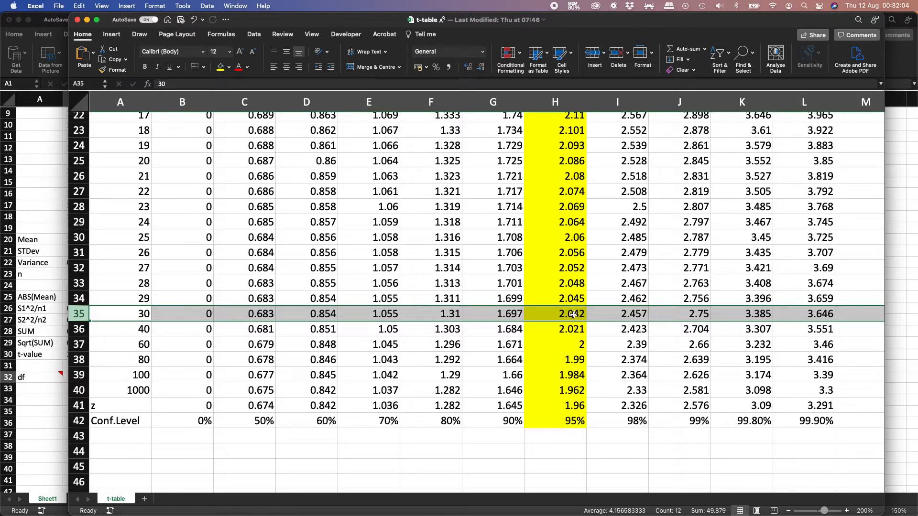
Return to the Book1 workbook and enter Reject in C30 beside the calculated t-value.
click(35, 343)
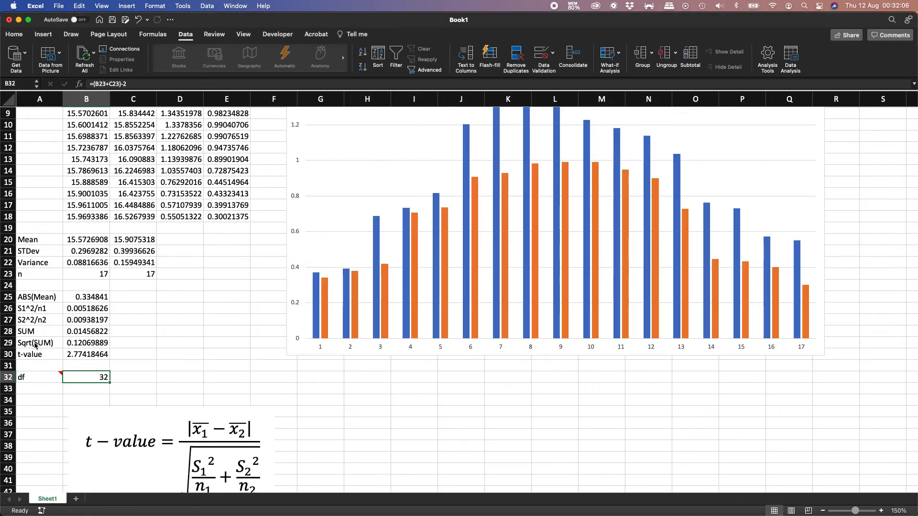
click(75, 352)
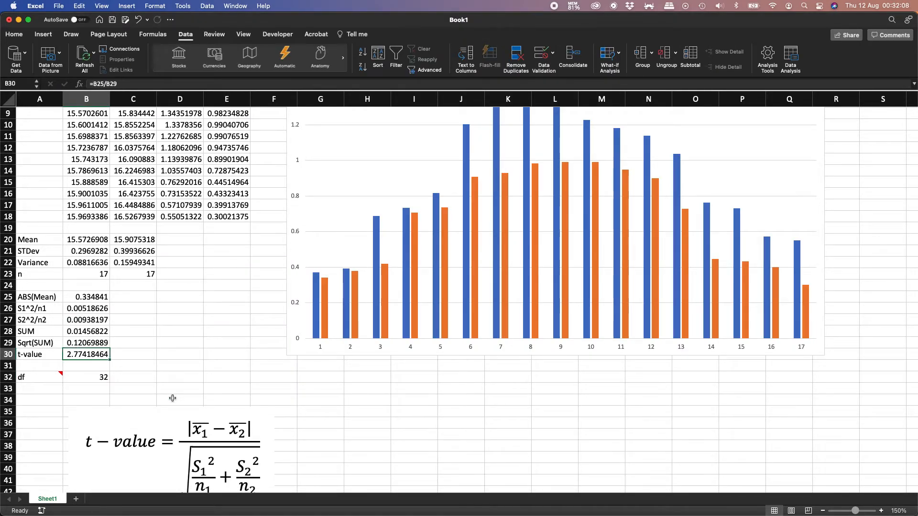
click(134, 353)
text(Reject)
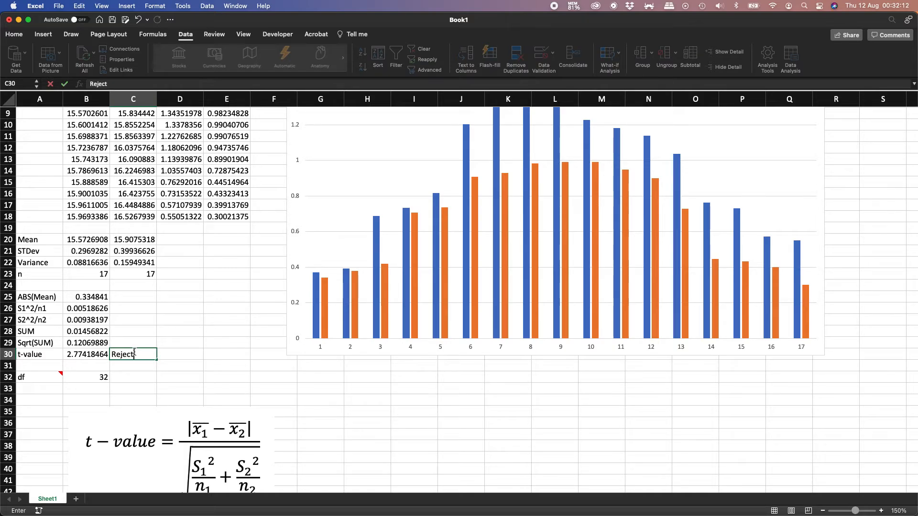
key(ctrl+Return)
scroll(518, 289, up, 1)
scroll(518, 288, up, 4)
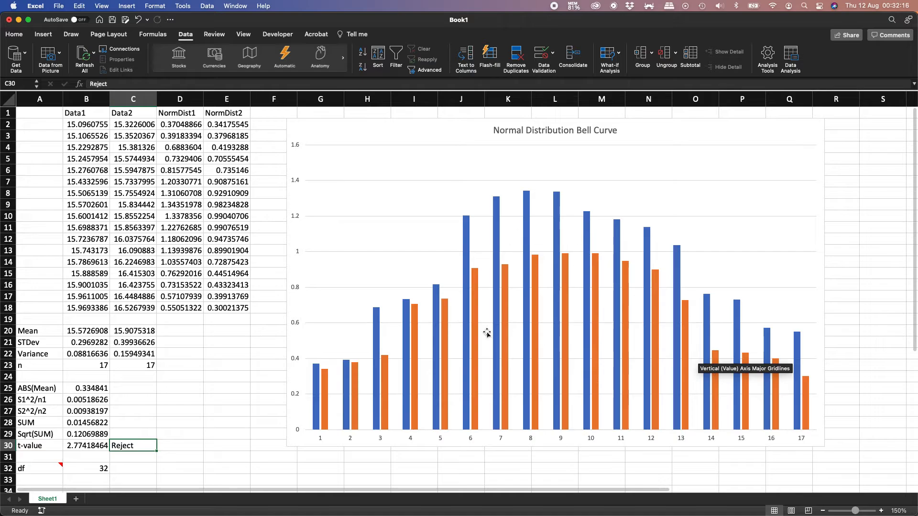
Add a new worksheet to Book1 and set its zoom to 150%.
click(76, 501)
click(898, 511)
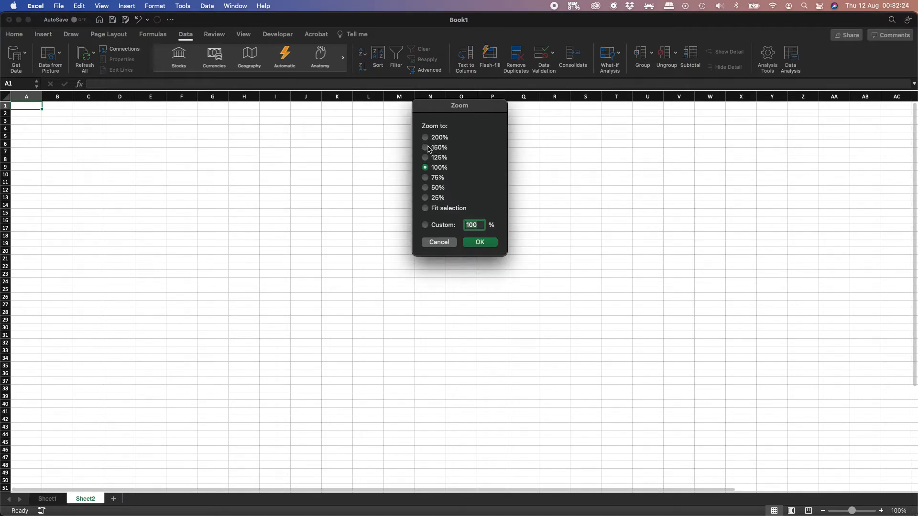
click(479, 242)
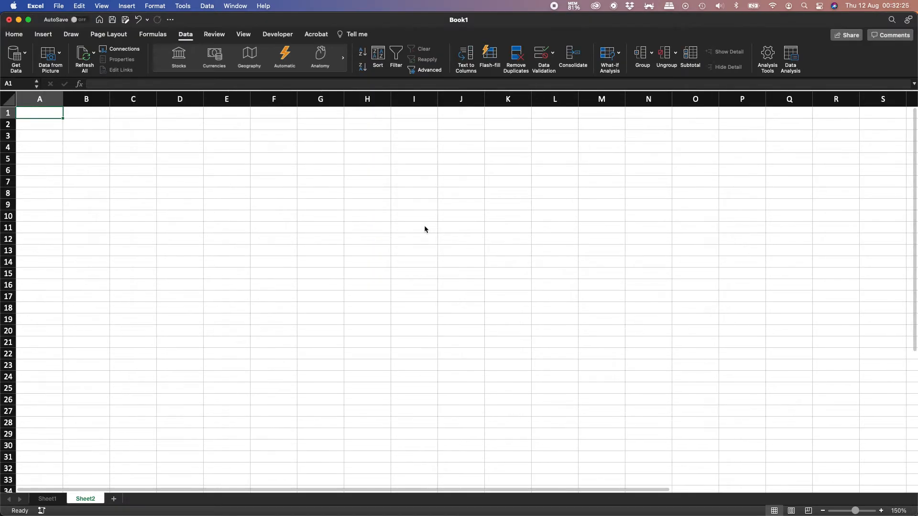
Enter the column headers Data1 in B1 and Data2 in C1 of the new sheet.
click(80, 116)
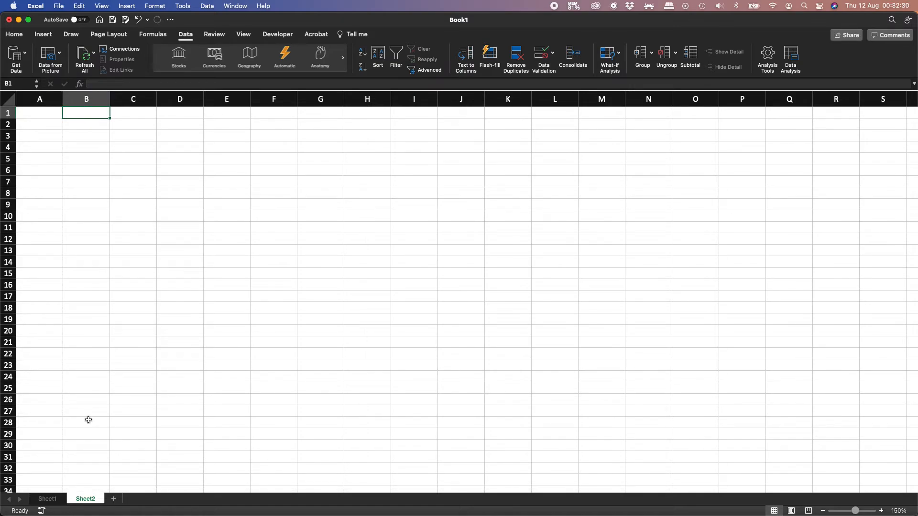
text(Data1)
key(Tab)
text(Data)
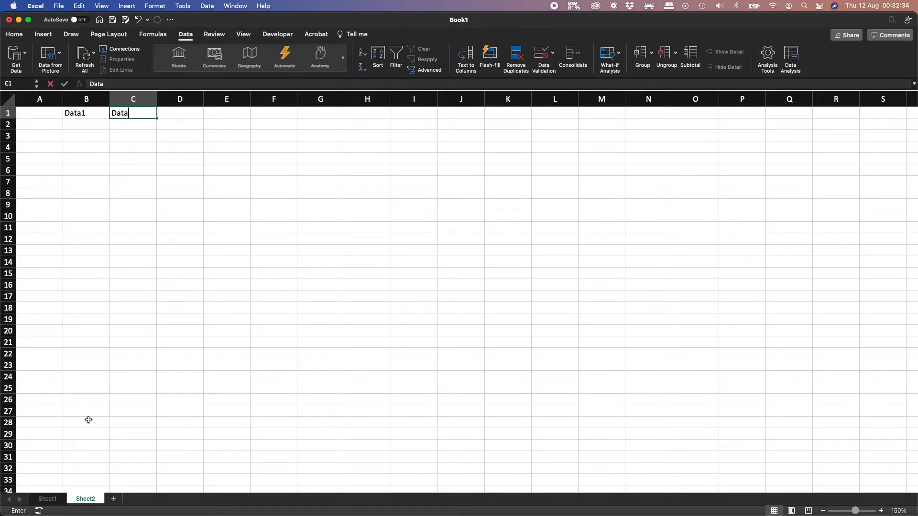
text(2)
key(Return)
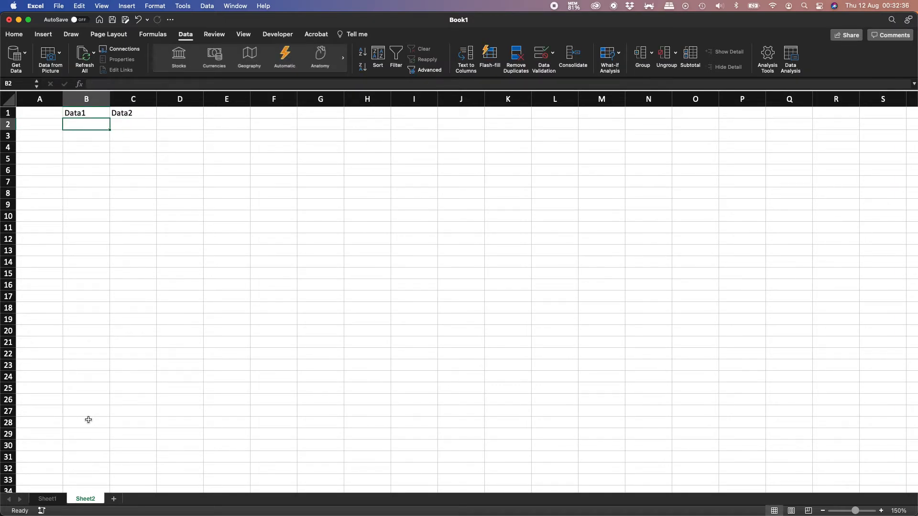
Enter the formula =15+RAND() in B2 and copy it to C2.
text(=)
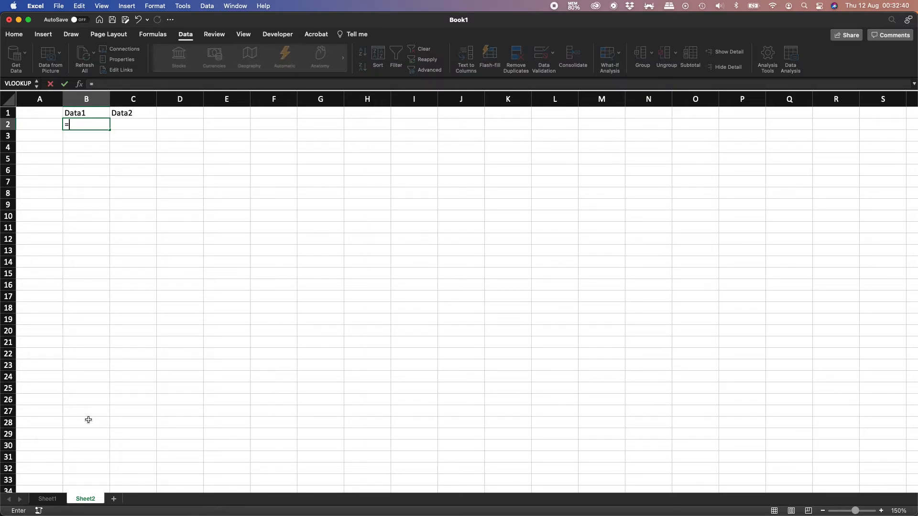
text(15+rand())
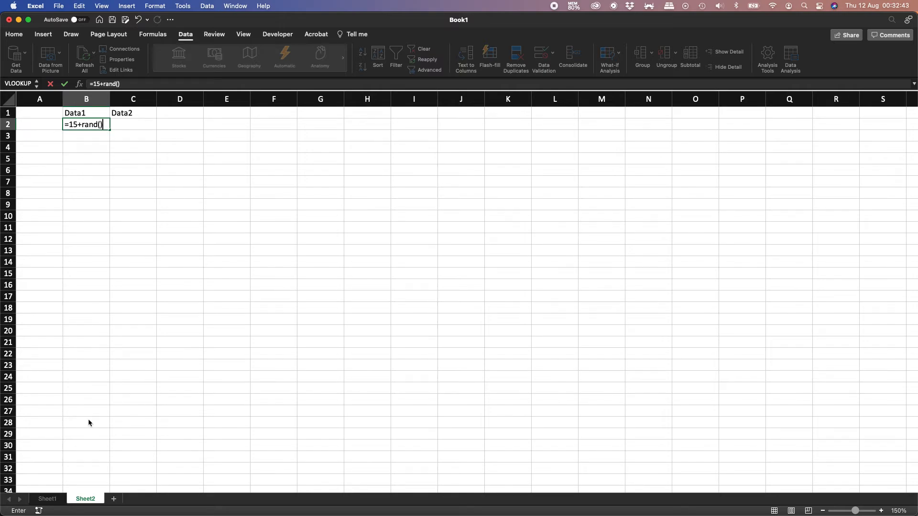
key(ctrl+Return)
key(super+c)
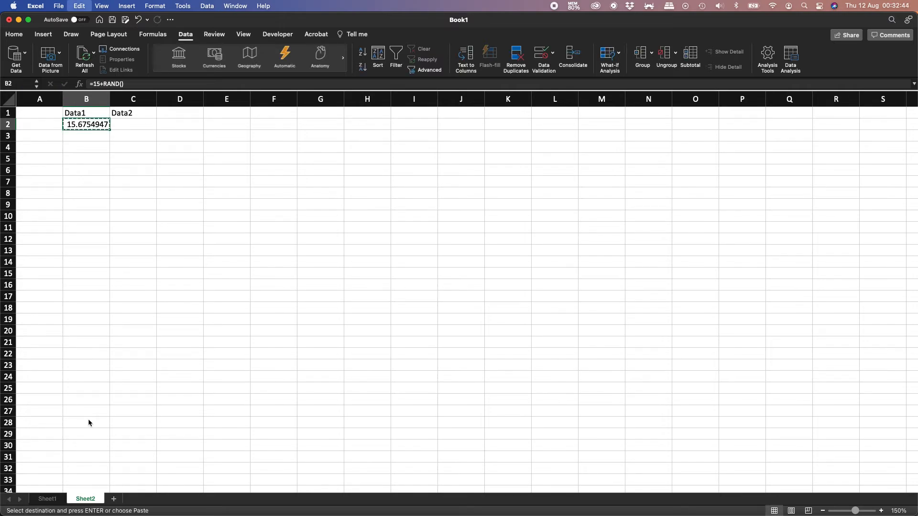
key(Right)
key(super+v)
Fill the random number formulas in B2:C2 down to row 18.
key(Left)
key(shift+Right)
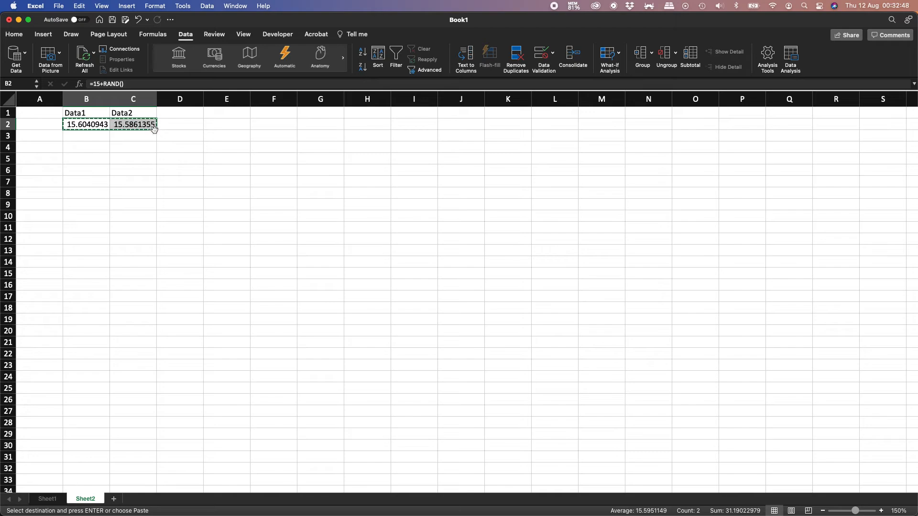
drag(156, 130, 149, 311)
Replace the formulas in B2:C18 with fixed numbers by copying the range and pasting it over itself as Values.
key(super+c)
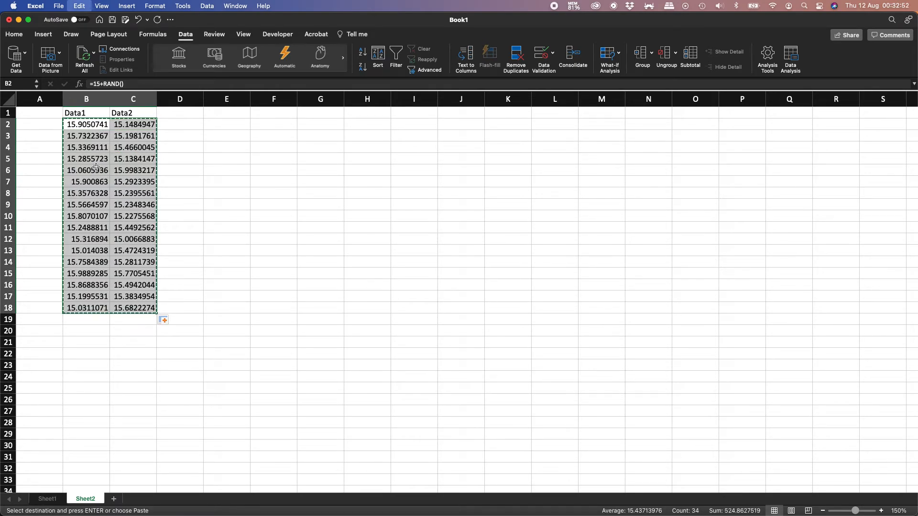
right_click(102, 136)
mouse_move(165, 175)
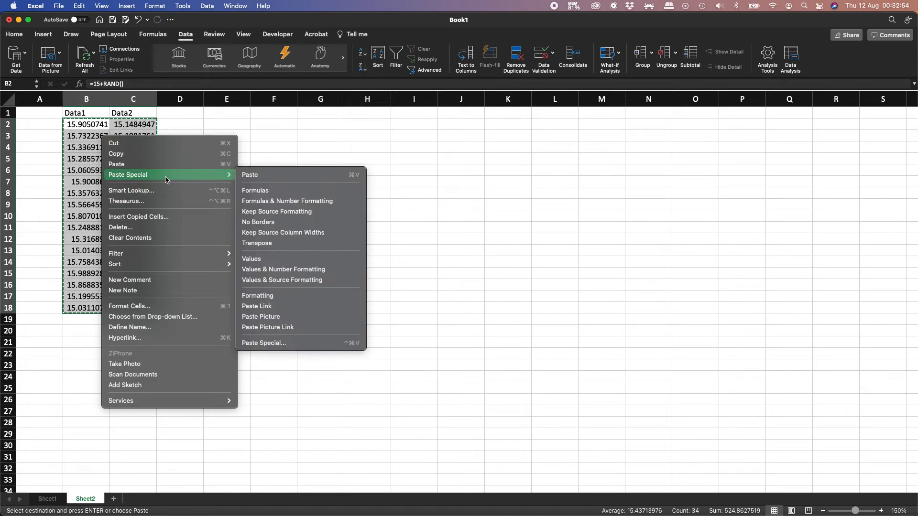
click(273, 260)
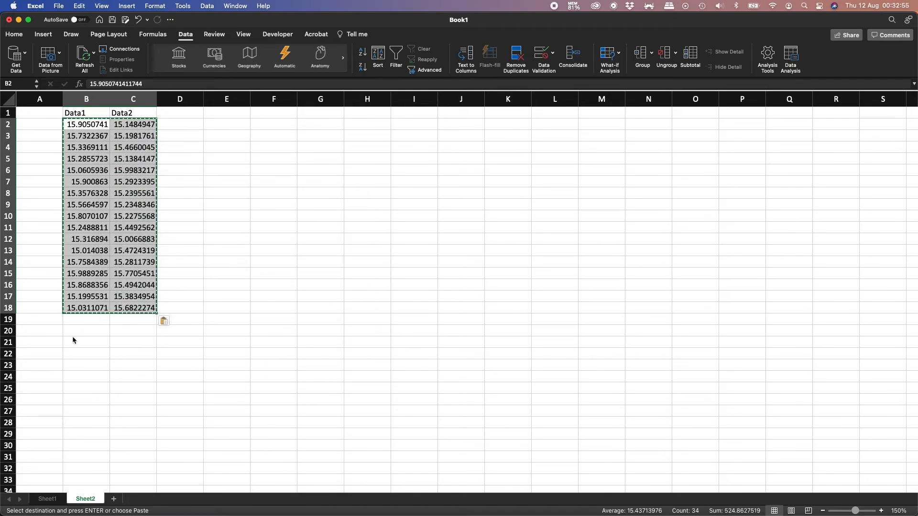
Copy the statistics and t-value block A20:C32 from Sheet1 to A20 of Sheet2.
click(41, 330)
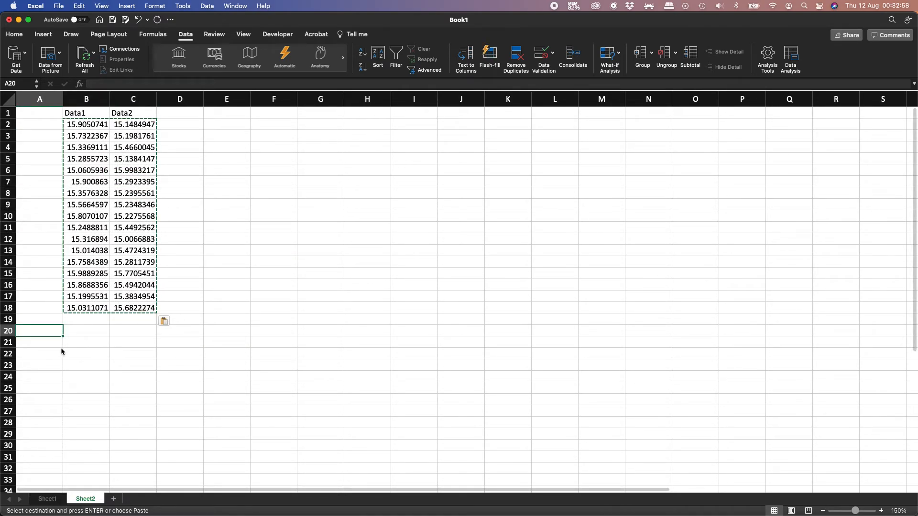
key(ctrl+Page_Up)
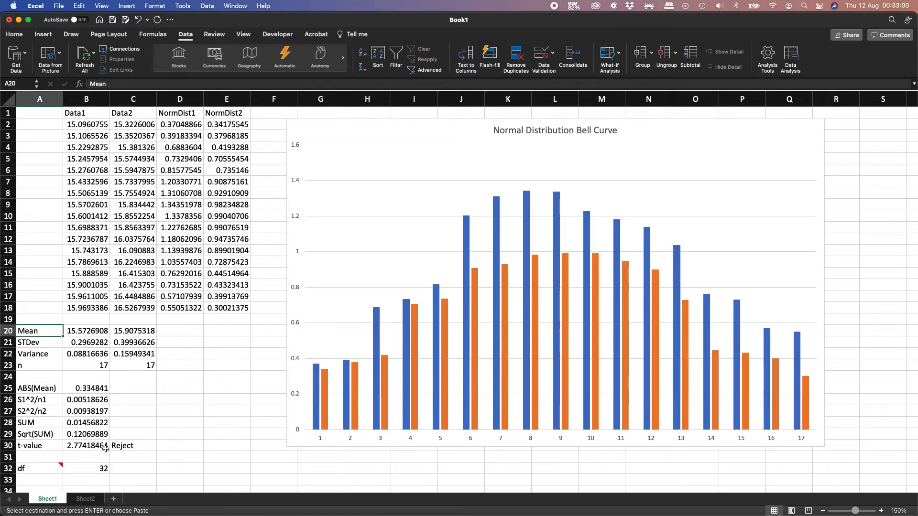
shift+click(130, 469)
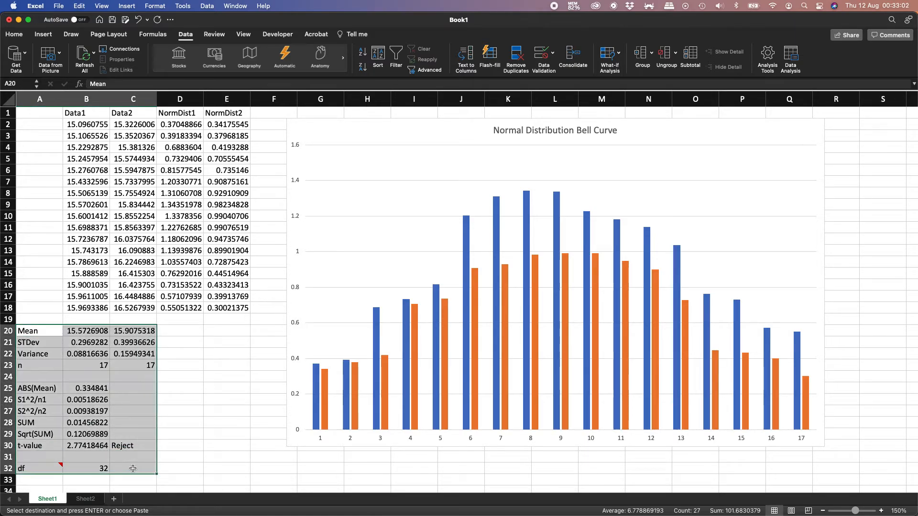
key(super+c)
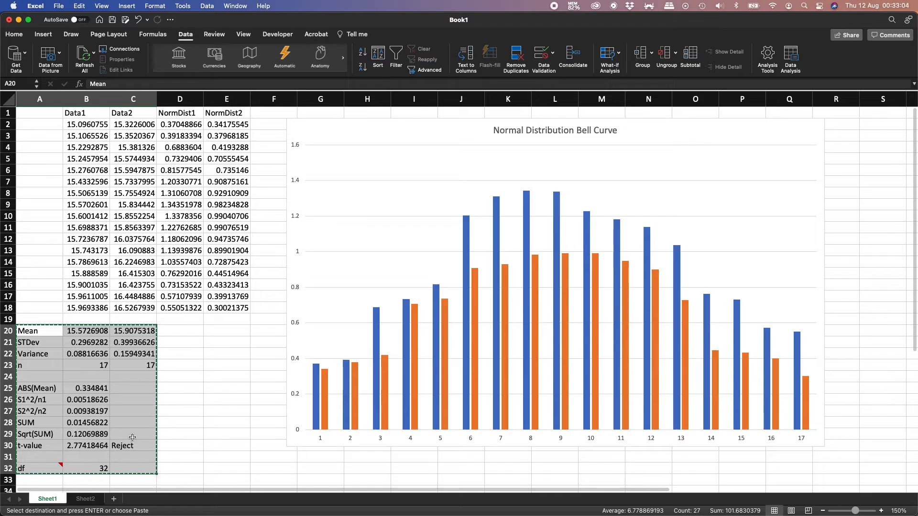
click(86, 499)
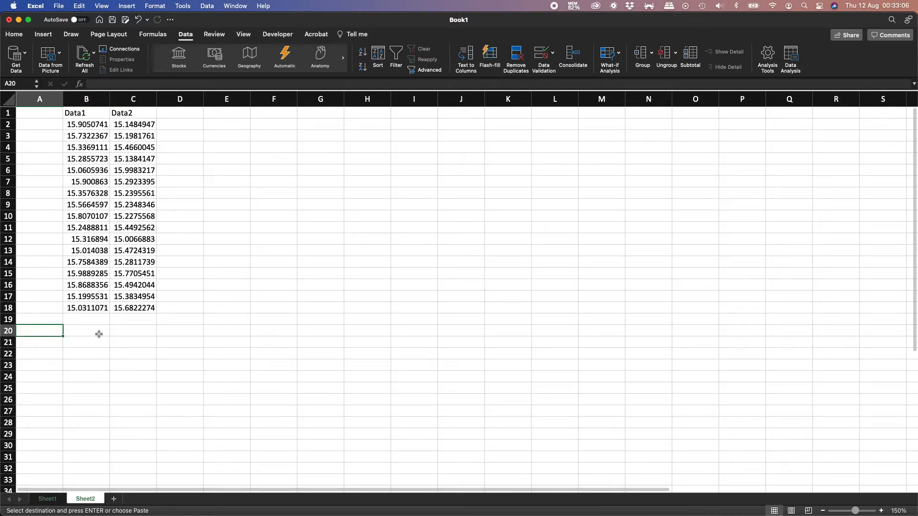
key(super+v)
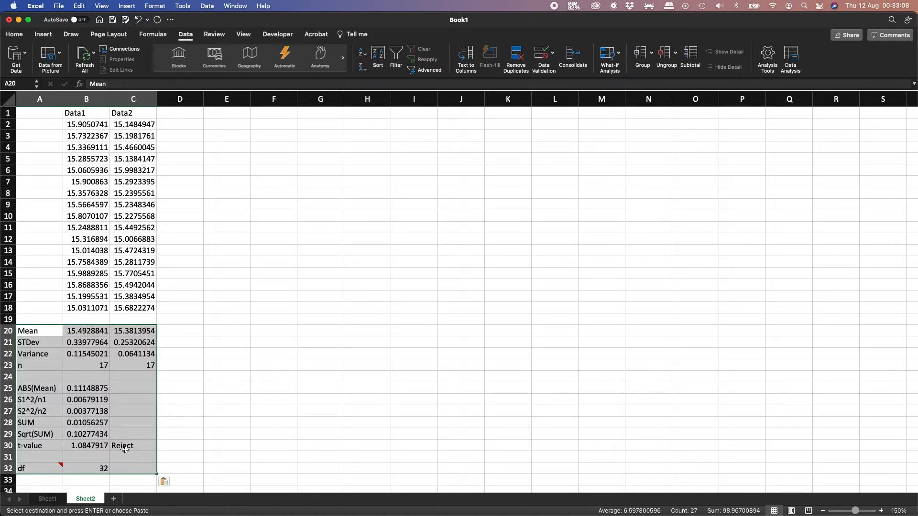
Clear the copied Reject entry from C30 on Sheet2.
click(125, 449)
key(Delete)
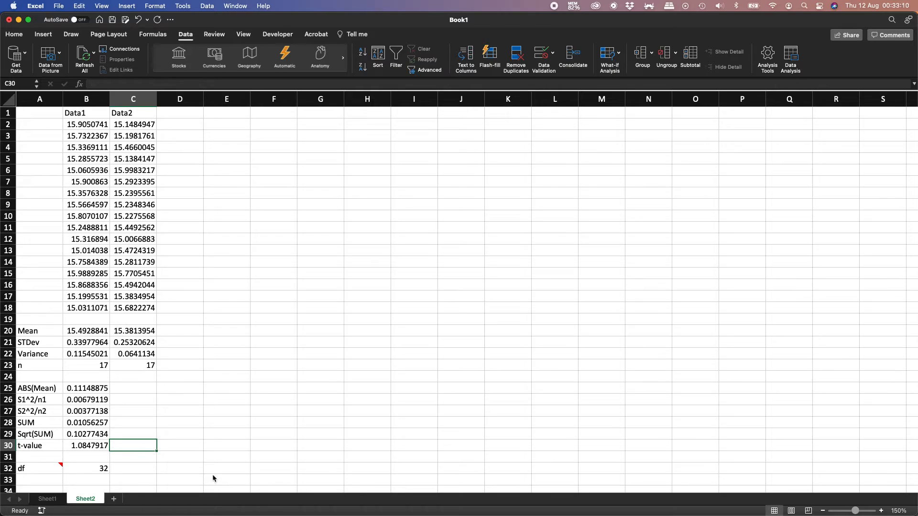
key(Left)
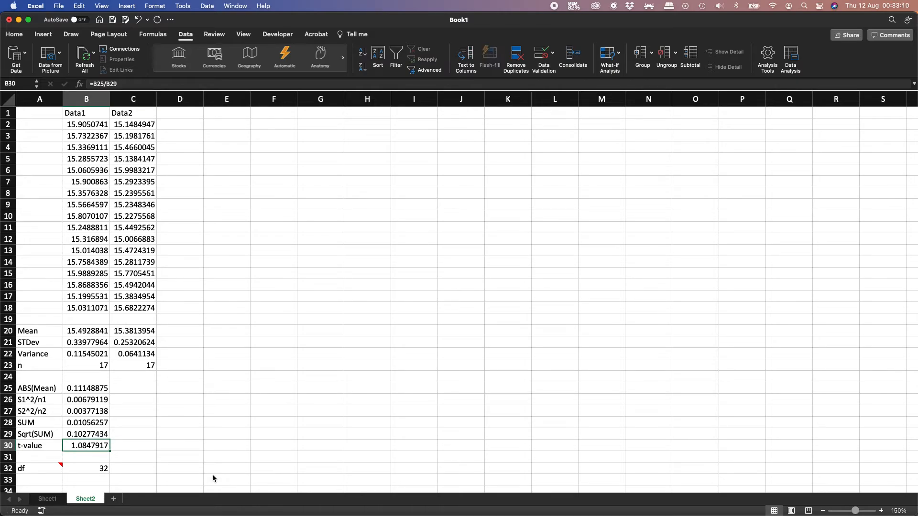
Enter the header NormDist1 in D1 and fill it across to E1 as NormDist2.
click(173, 114)
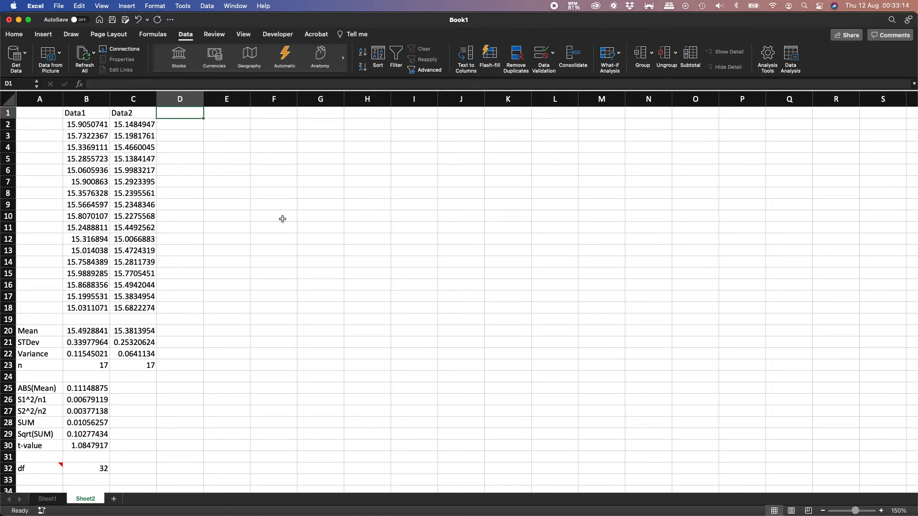
text(NormDist)
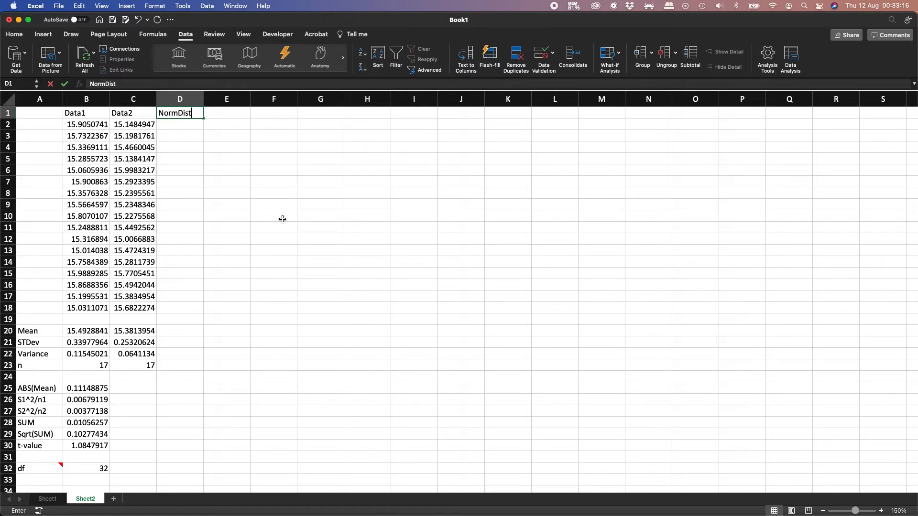
text(`)
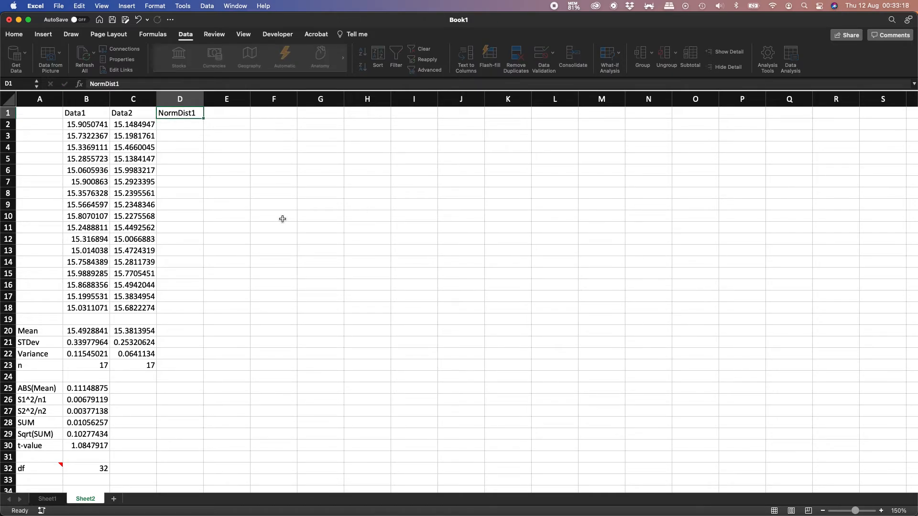
key(ctrl+Return)
drag(213, 119, 238, 118)
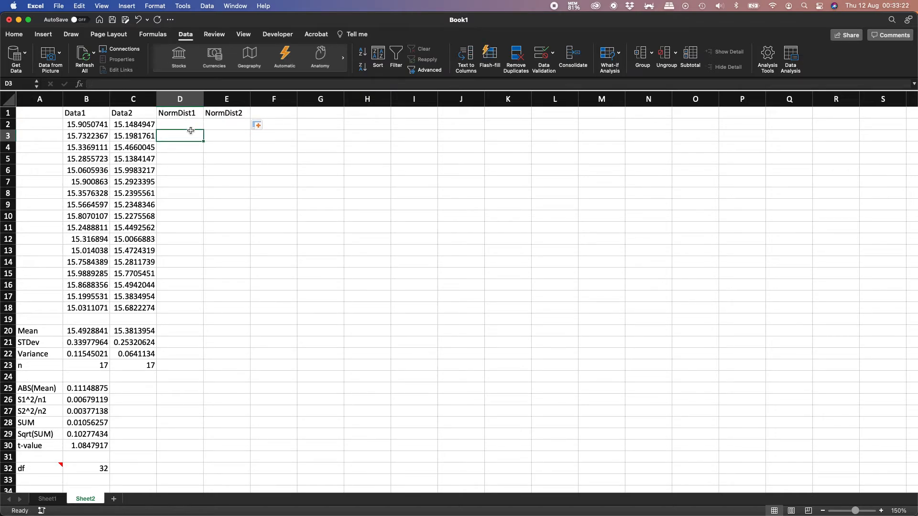
Copy the NORMDIST formula from D2 of Sheet1 to D2 of Sheet2 and check its references.
click(190, 128)
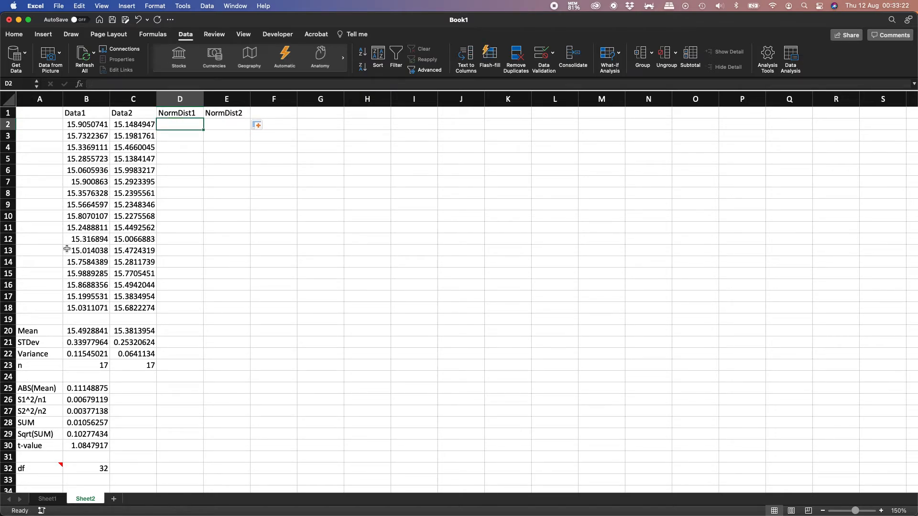
click(48, 499)
click(193, 129)
key(super+c)
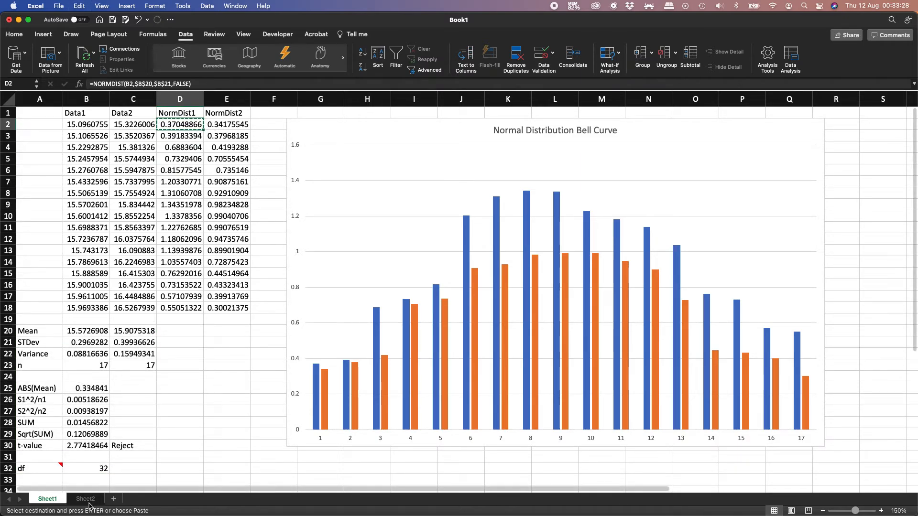
click(87, 500)
key(super+v)
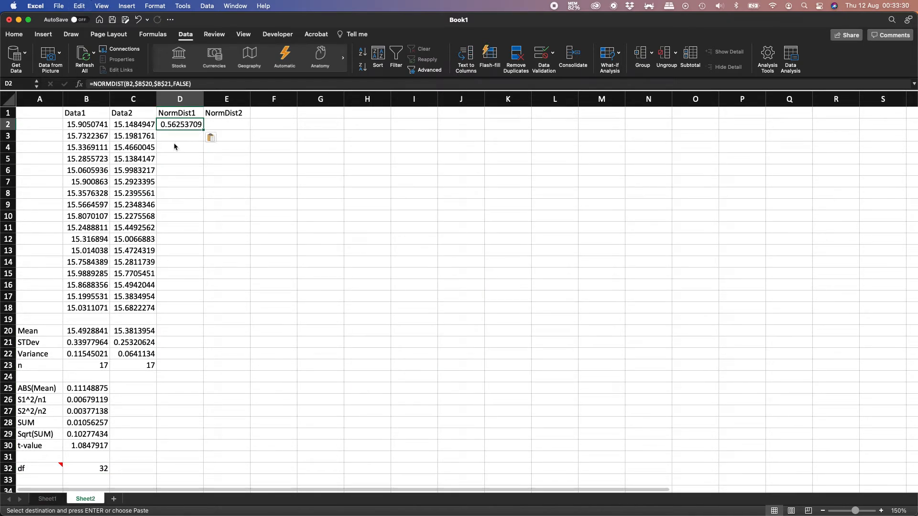
double_click(180, 128)
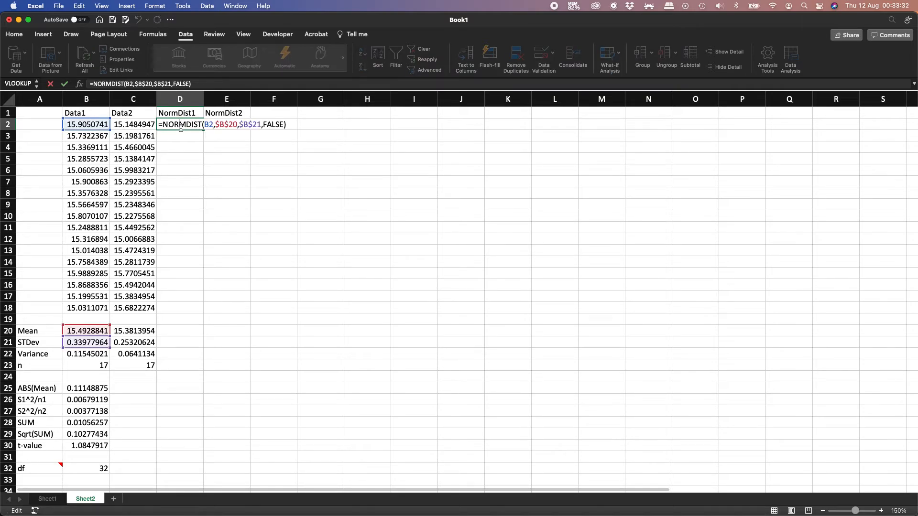
key(Escape)
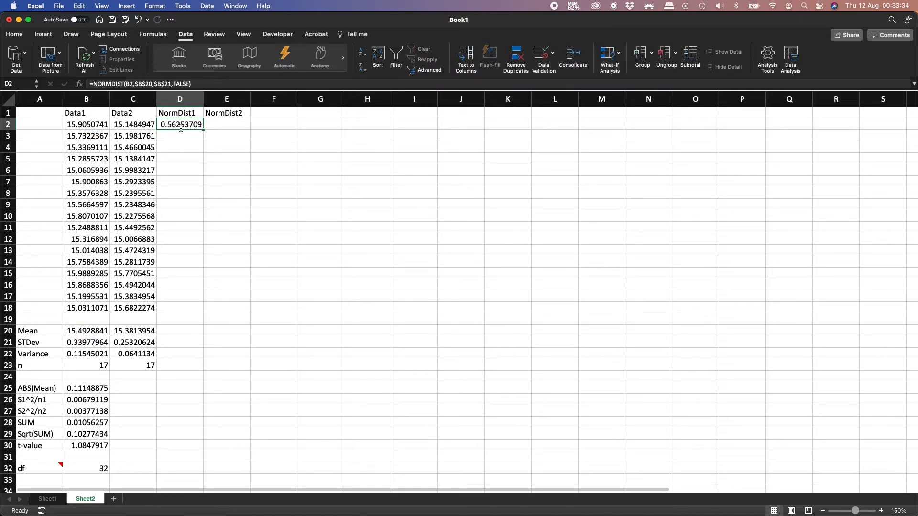
Fill the NORMDIST formula from D2 into E2 and change its mean and standard deviation references to $C$20 and $C$21.
drag(201, 129, 233, 126)
double_click(233, 125)
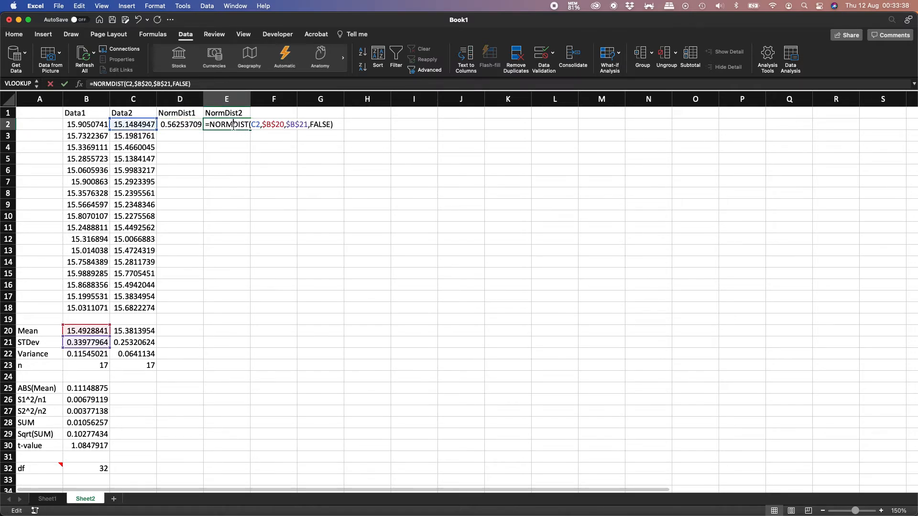
click(270, 123)
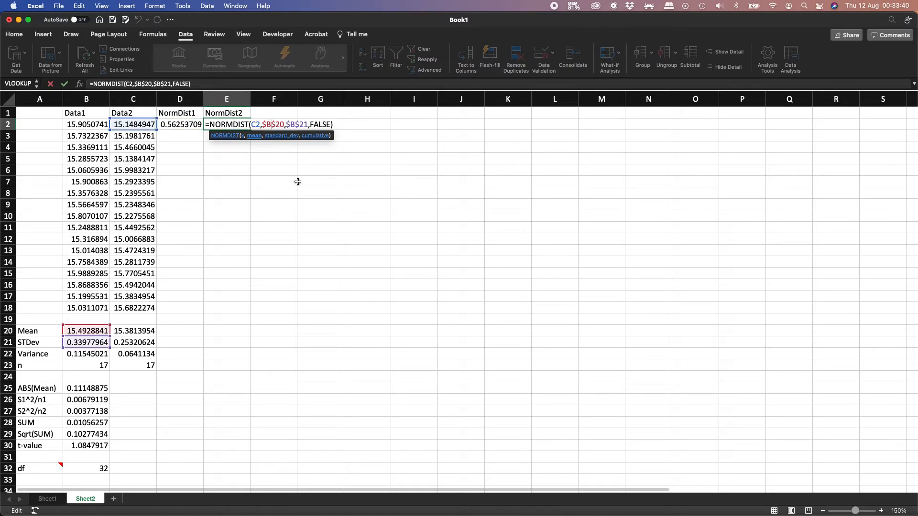
key(BackSpace)
text(c)
click(294, 124)
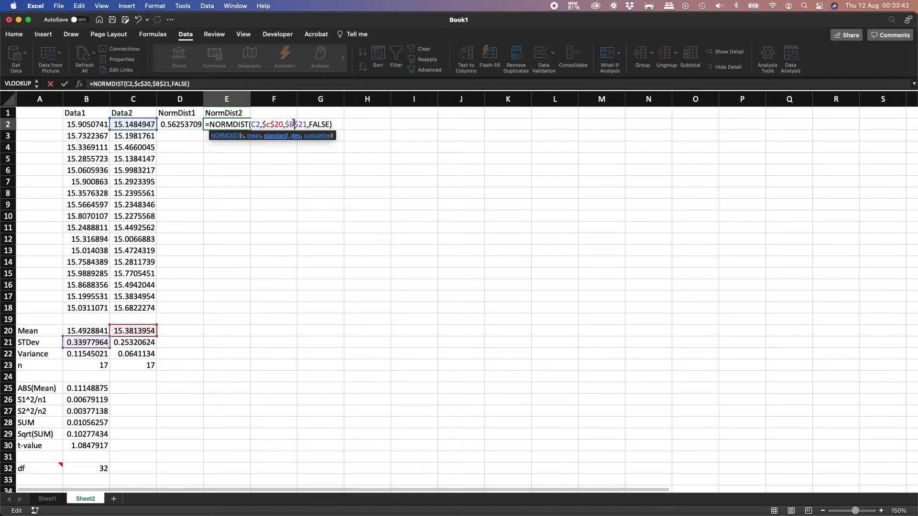
key(BackSpace)
text(c)
key(Return)
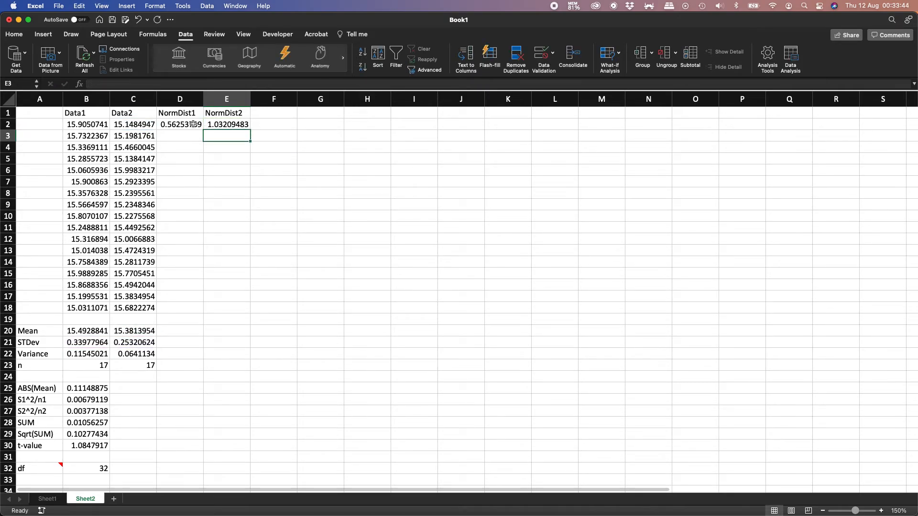
Fill the NORMDIST formulas in D2:E2 down to row 18.
drag(191, 125, 235, 275)
click(253, 135)
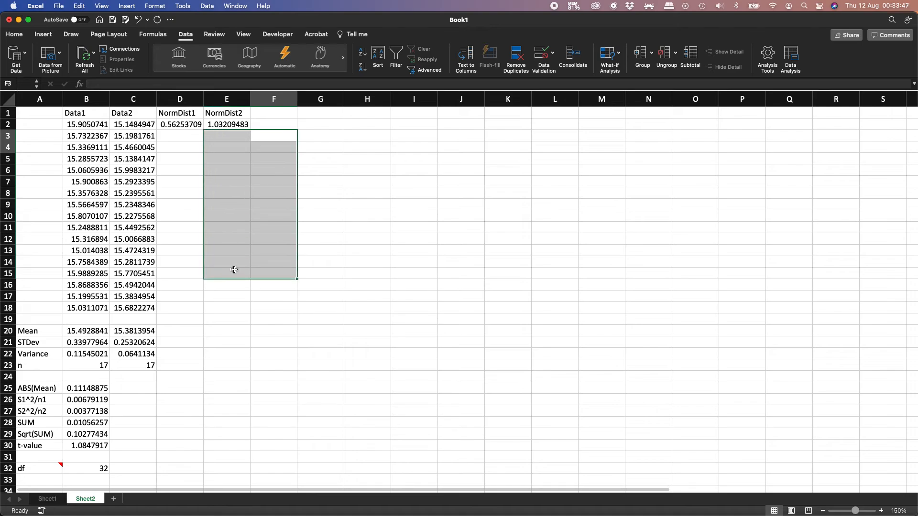
click(192, 125)
key(shift+Right)
drag(250, 130, 238, 311)
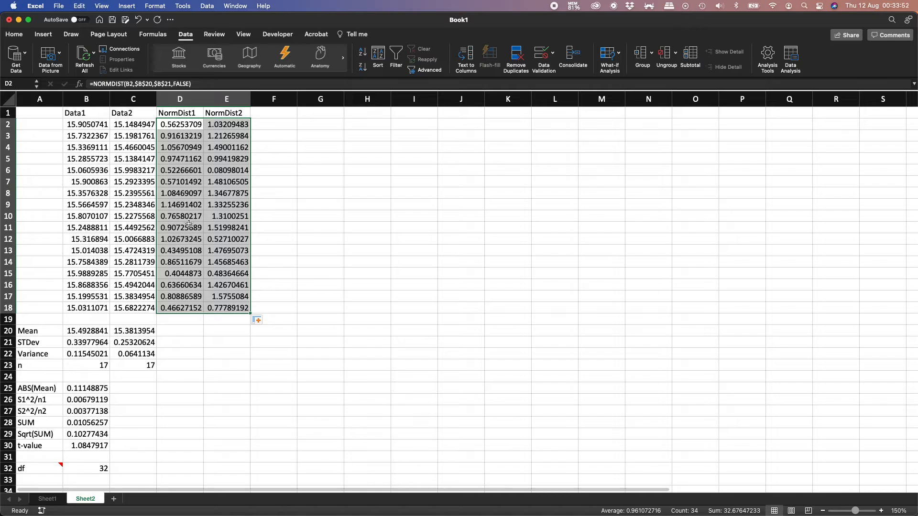
click(188, 226)
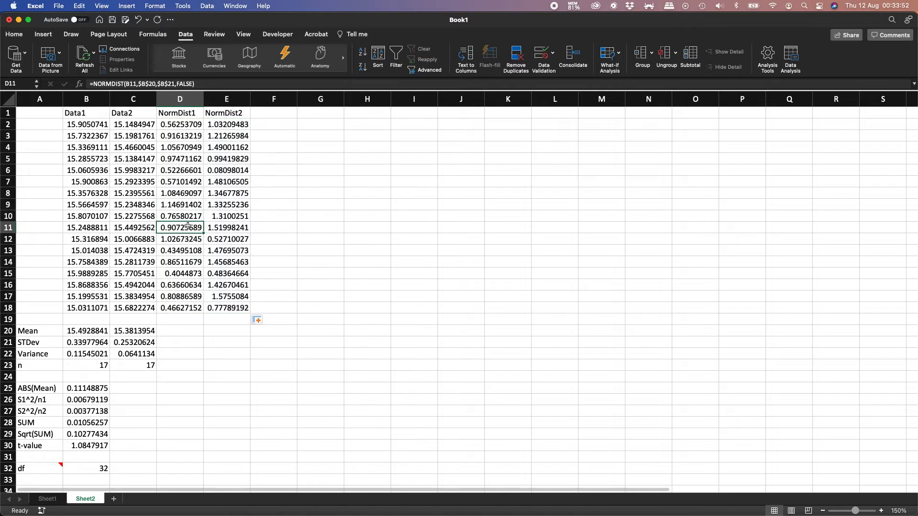
click(287, 127)
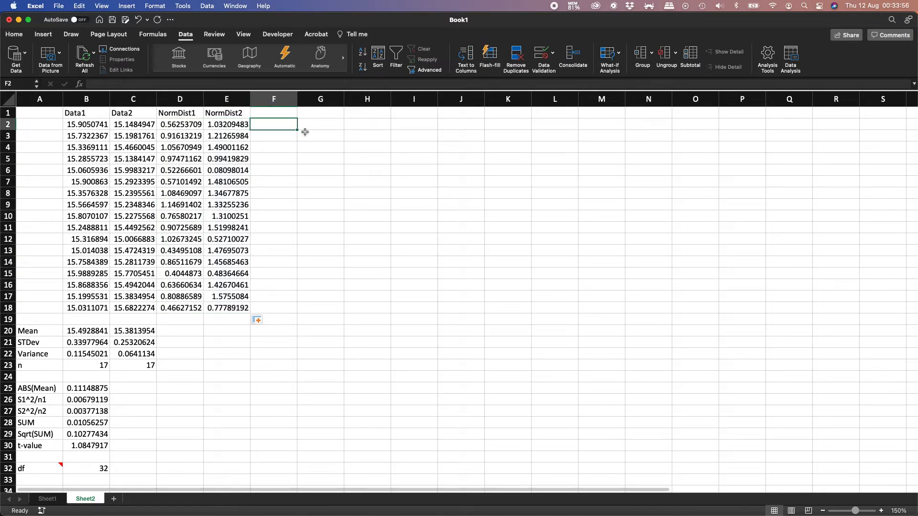
key(Left)
key(Left)
key(super+shift+Down)
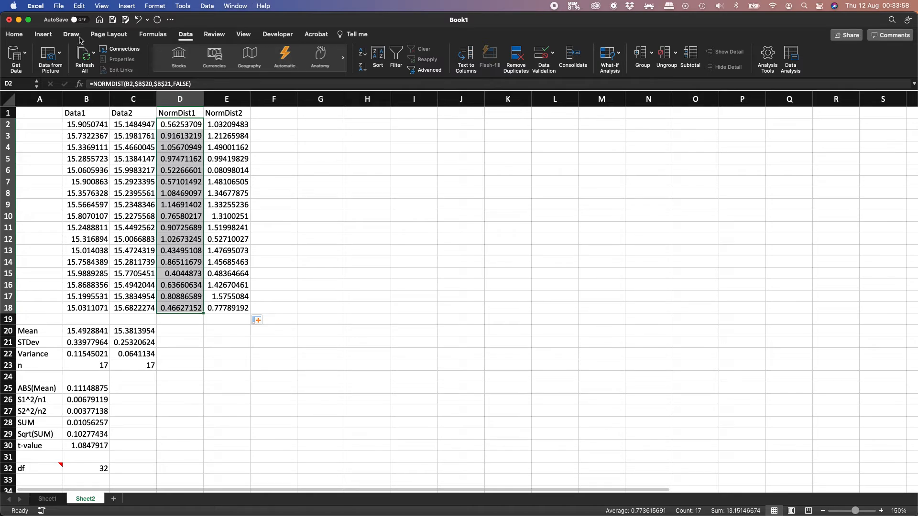
click(43, 35)
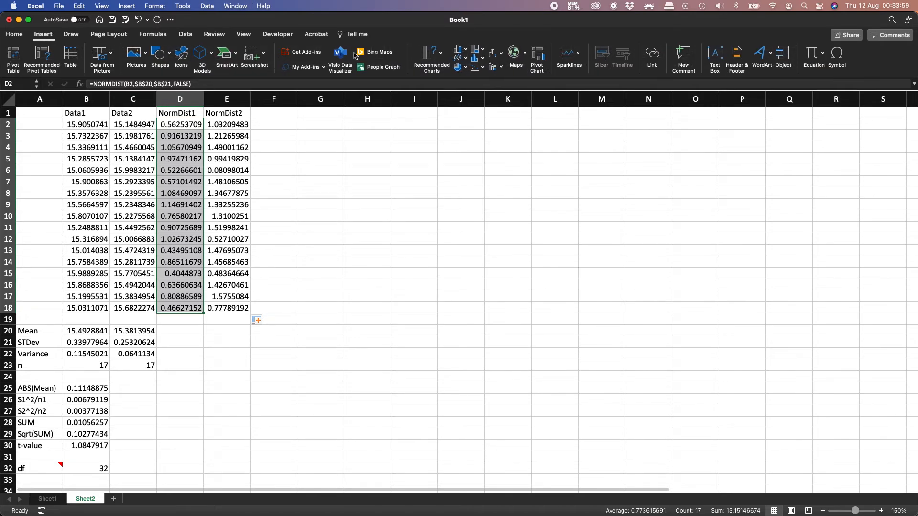
click(462, 50)
click(476, 93)
click(280, 120)
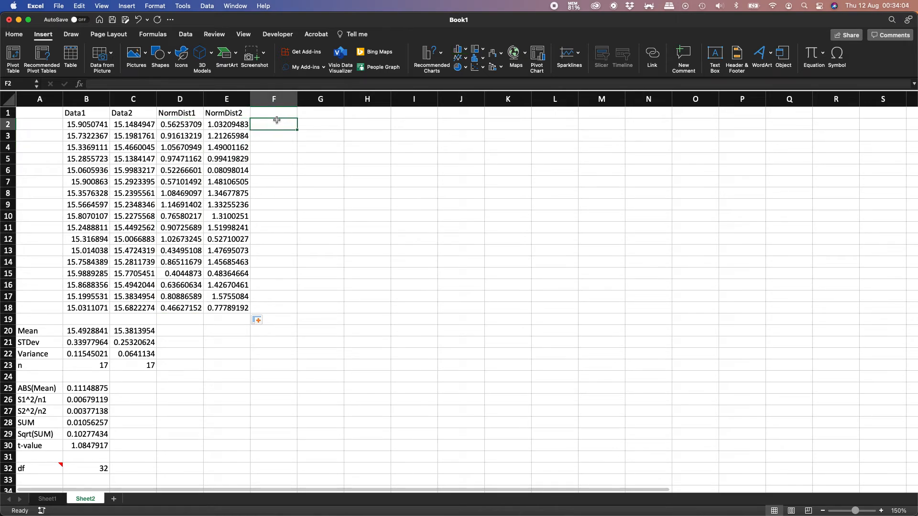
Insert a basic 2-D column chart from the NormDist1 values in D2:D18.
drag(185, 125, 181, 308)
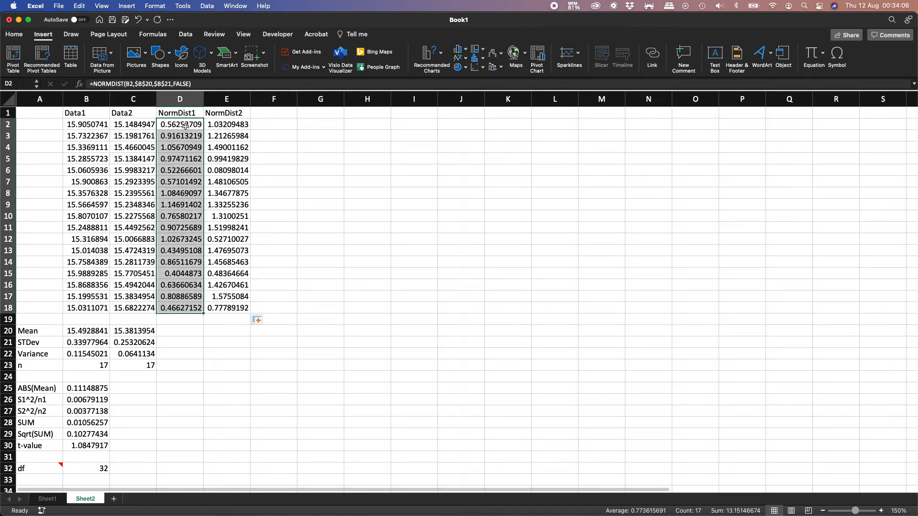
click(458, 49)
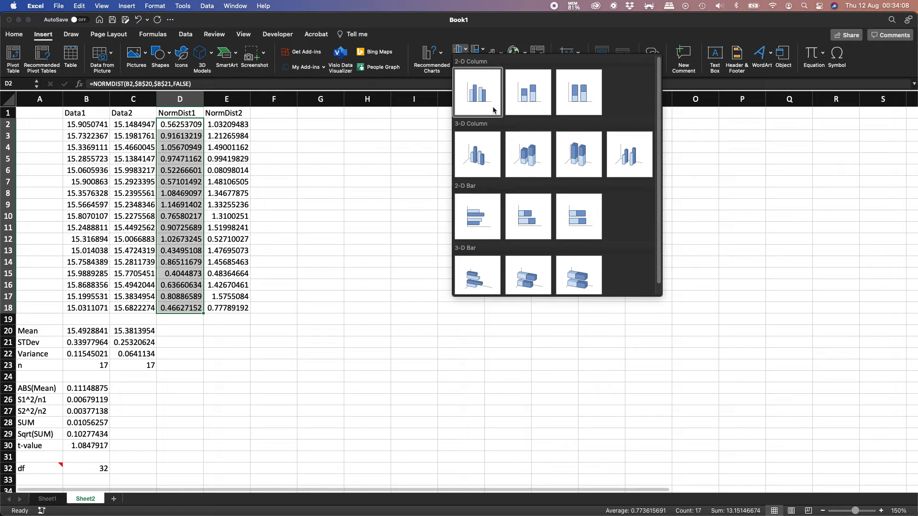
click(477, 92)
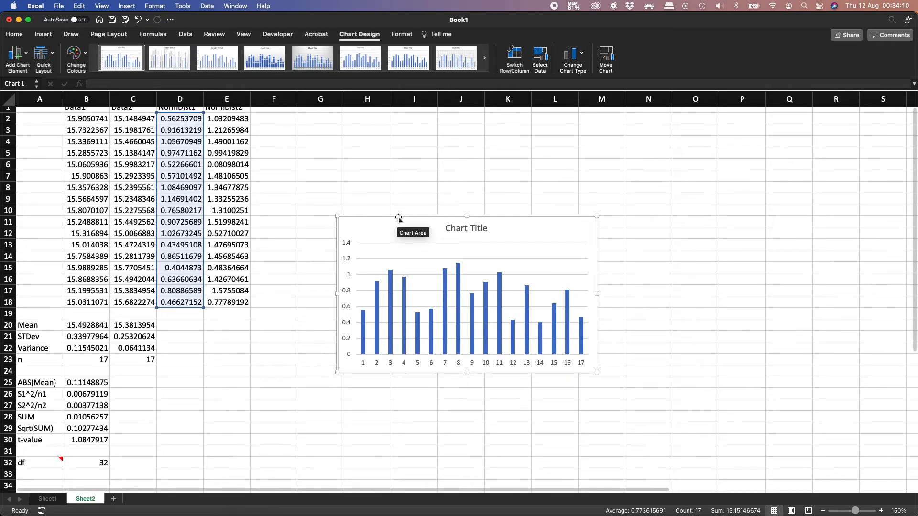
Move and enlarge the column chart beside the data and title it "Normal Distribution Bell Curve".
drag(397, 223, 340, 122)
drag(541, 278, 818, 457)
click(542, 136)
double_click(542, 136)
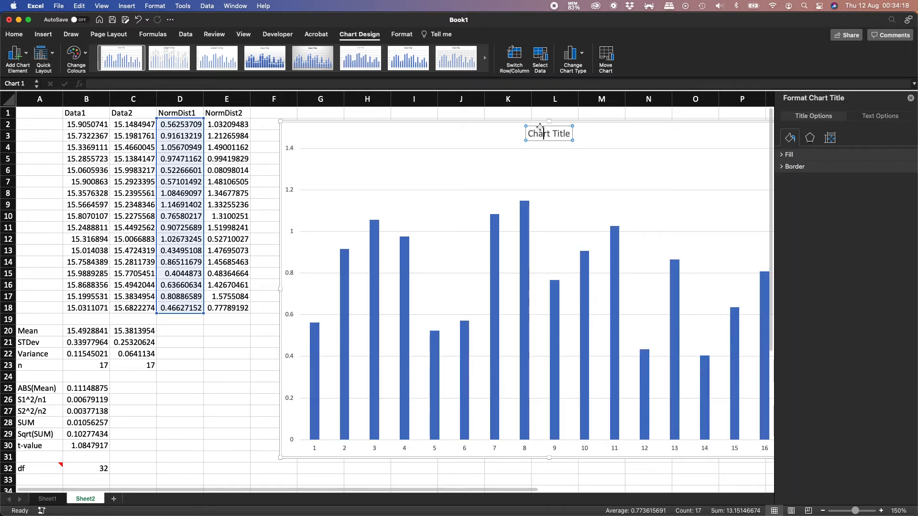
double_click(540, 134)
triple_click(540, 136)
text(Normal Distribution Bell Curve)
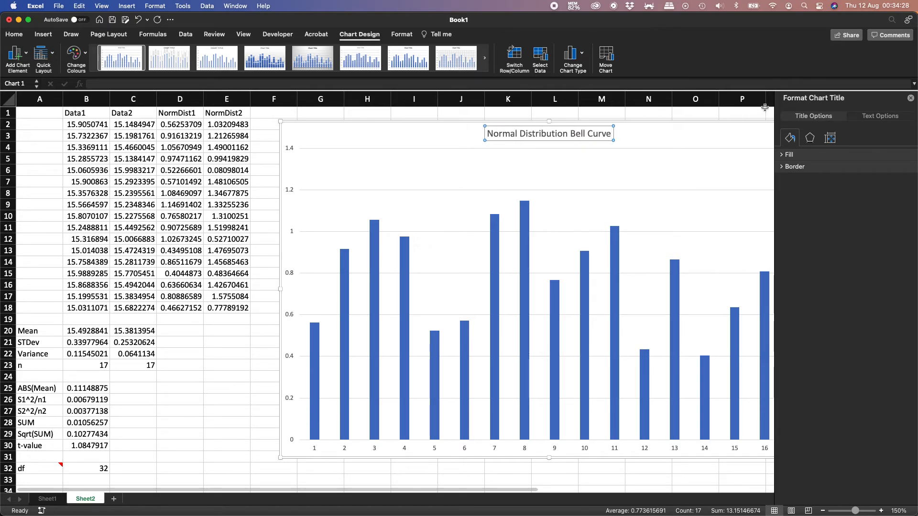
click(910, 98)
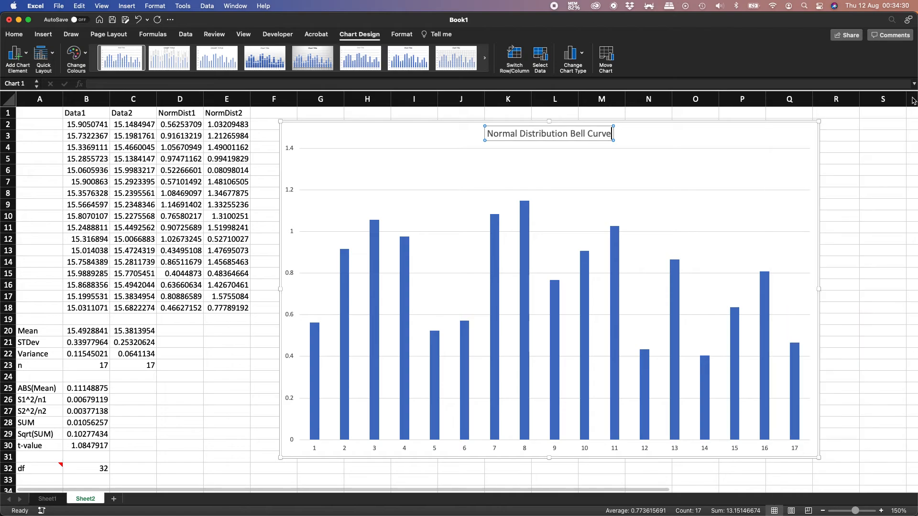
Add a second series to the chart using the NormDist2 values in E2:E18 as its Y values.
click(425, 123)
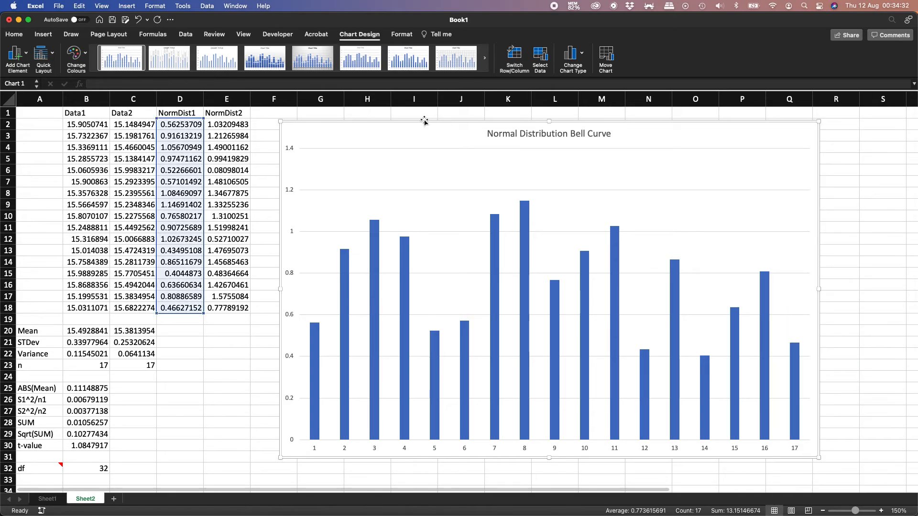
click(543, 56)
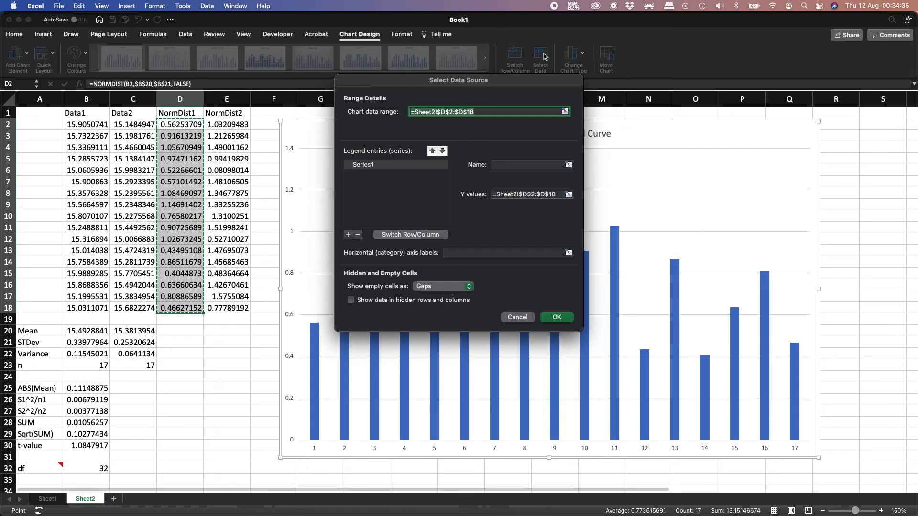
click(348, 235)
click(568, 194)
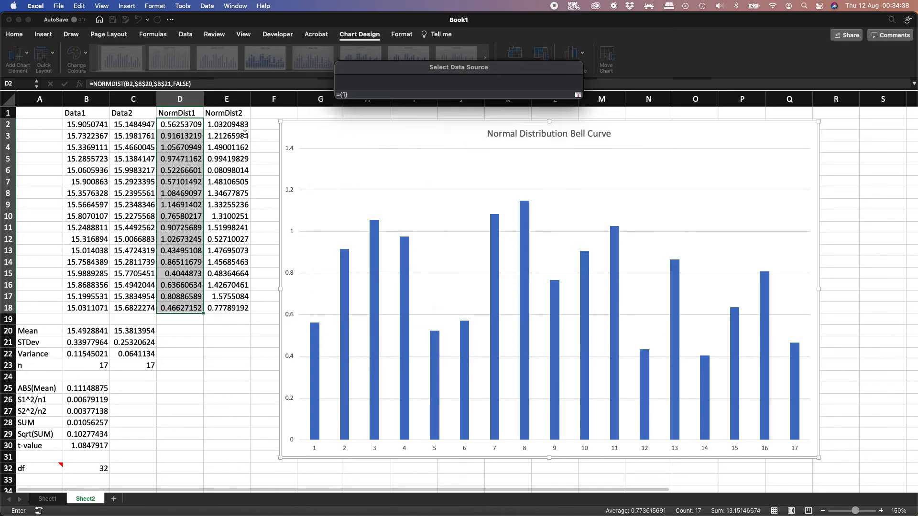
click(242, 128)
drag(241, 128, 235, 308)
key(Return)
click(559, 318)
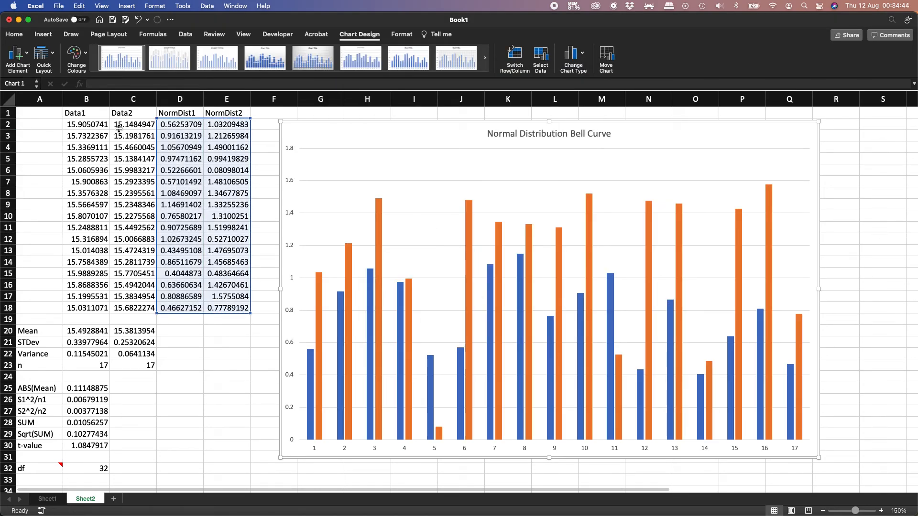
Sort the Data1 values in B2:B18 in ascending order, continuing with the current selection only.
click(96, 126)
key(super+shift+Down)
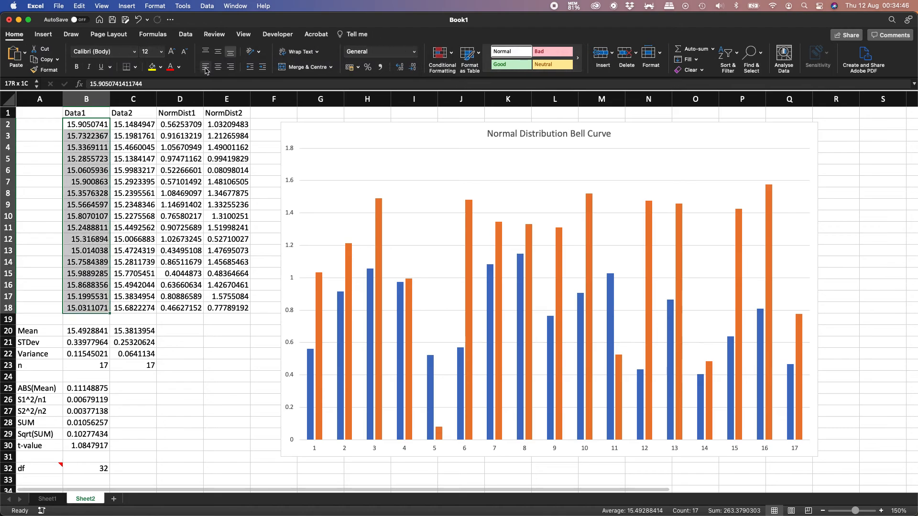
click(185, 37)
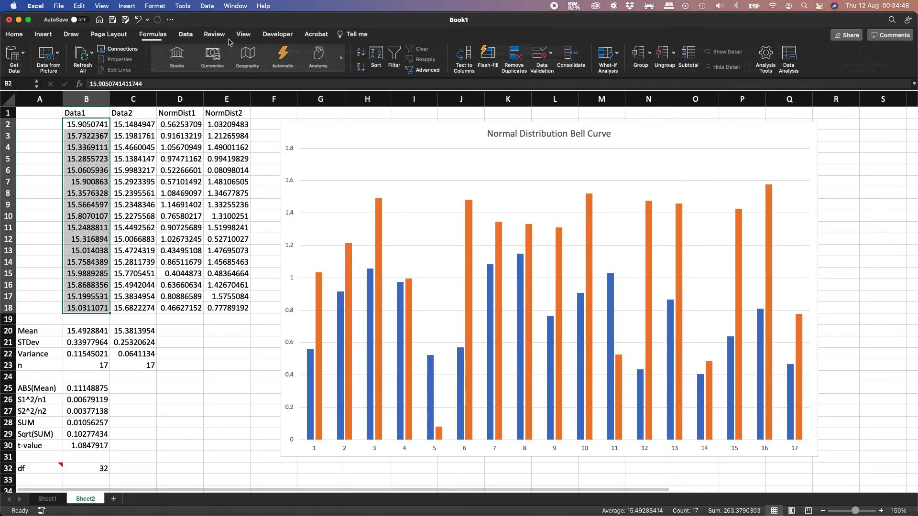
click(361, 52)
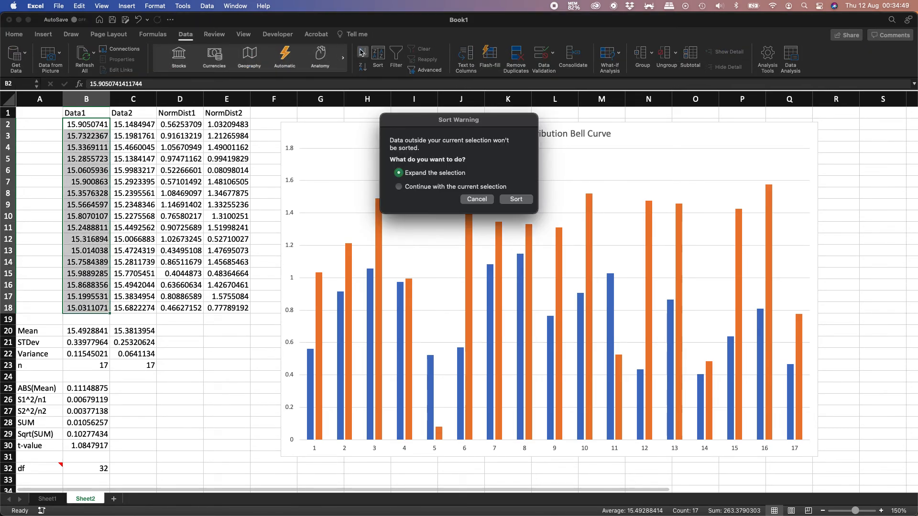
click(427, 188)
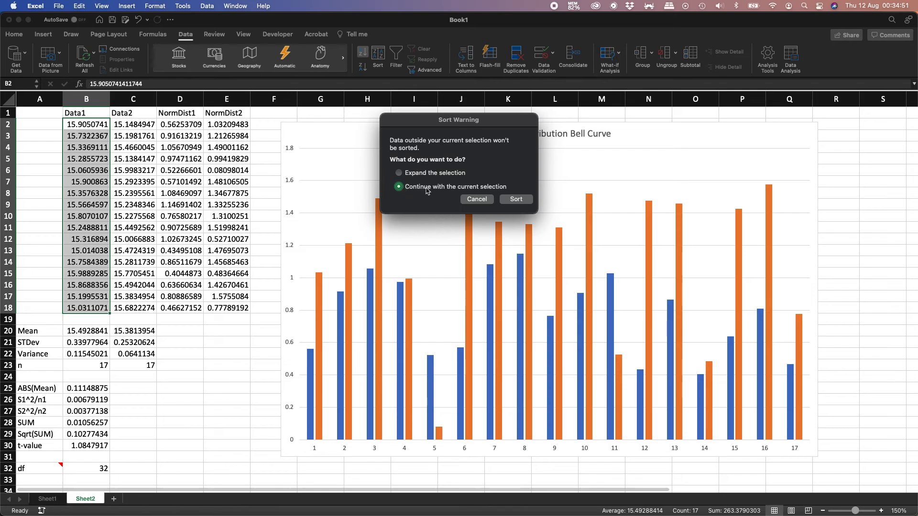
click(515, 199)
Sort the Data2 values in C2:C18 in ascending order, continuing with the current selection only.
drag(142, 125, 133, 239)
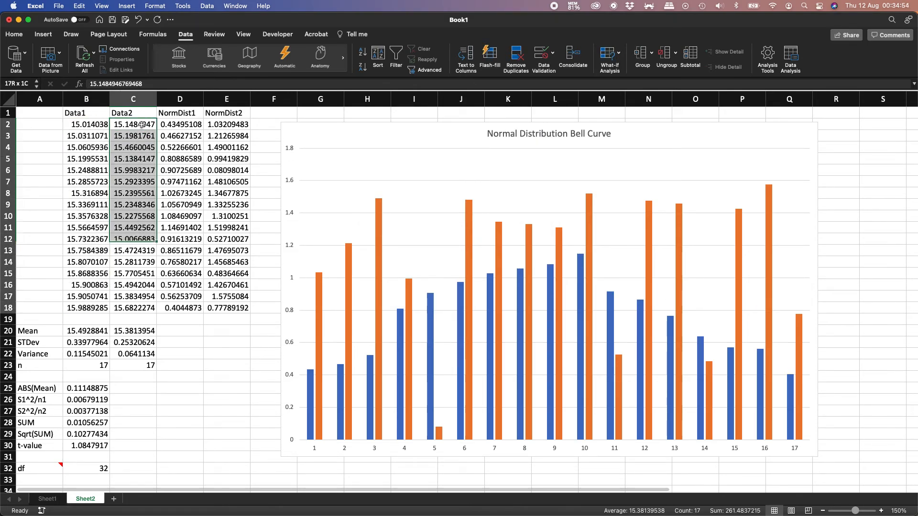
click(362, 53)
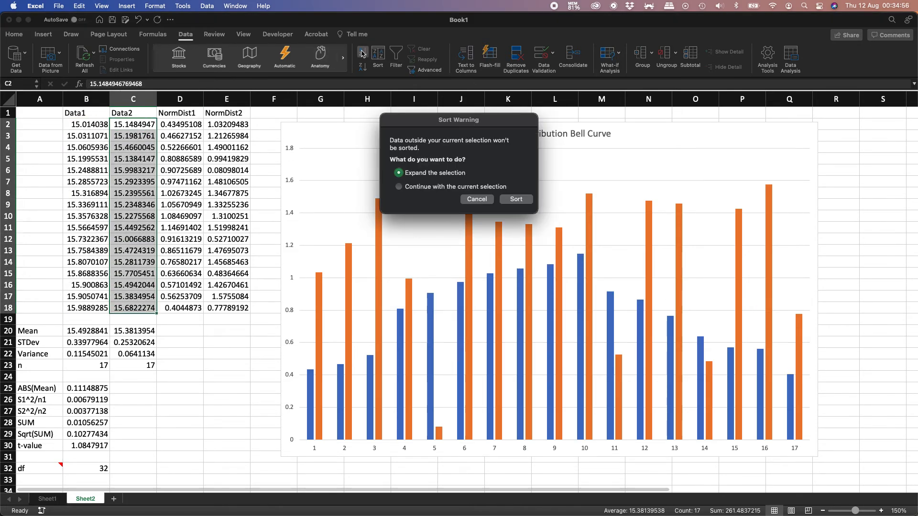
click(419, 187)
click(529, 200)
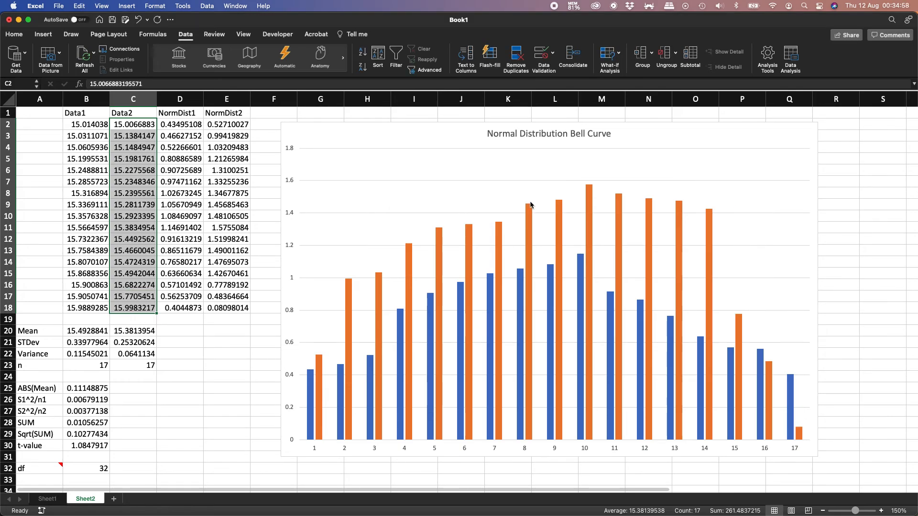
Check the t-value in B30 and df in B32 against the t-table workbook's df 30 row at 95% confidence.
click(80, 356)
click(106, 149)
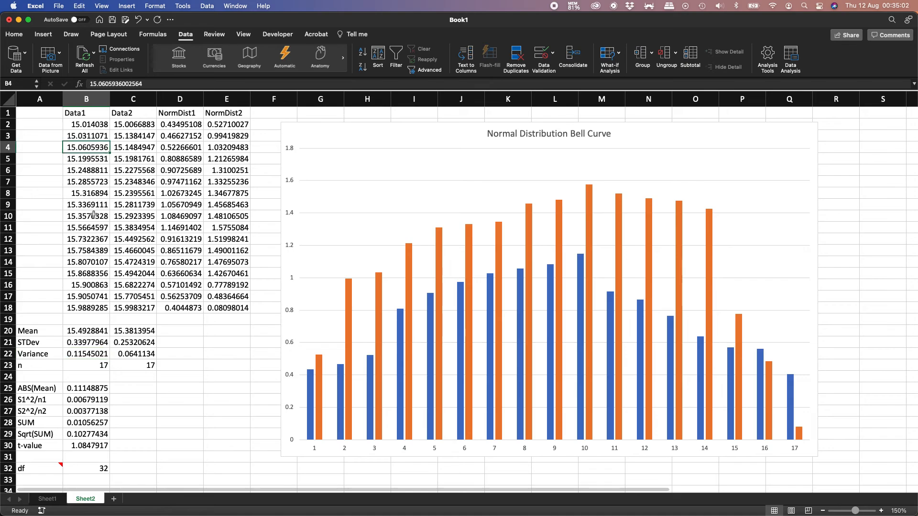
click(89, 444)
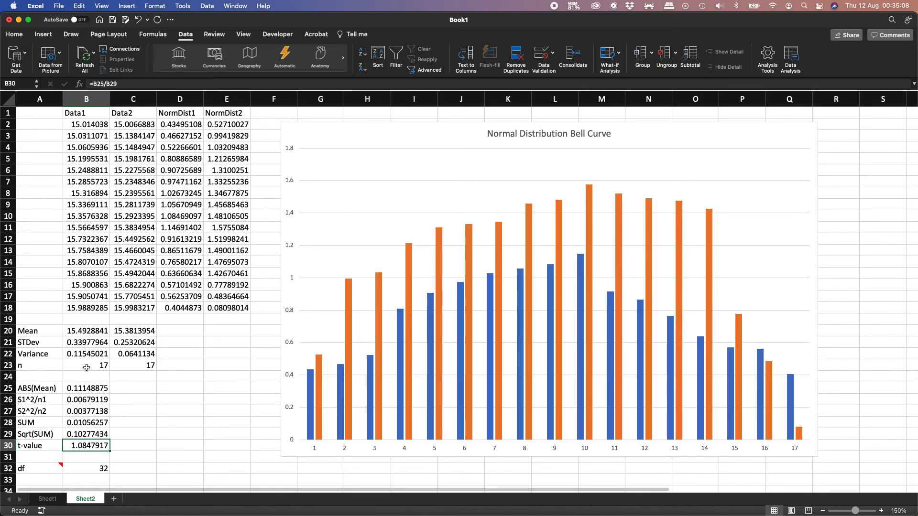
click(83, 470)
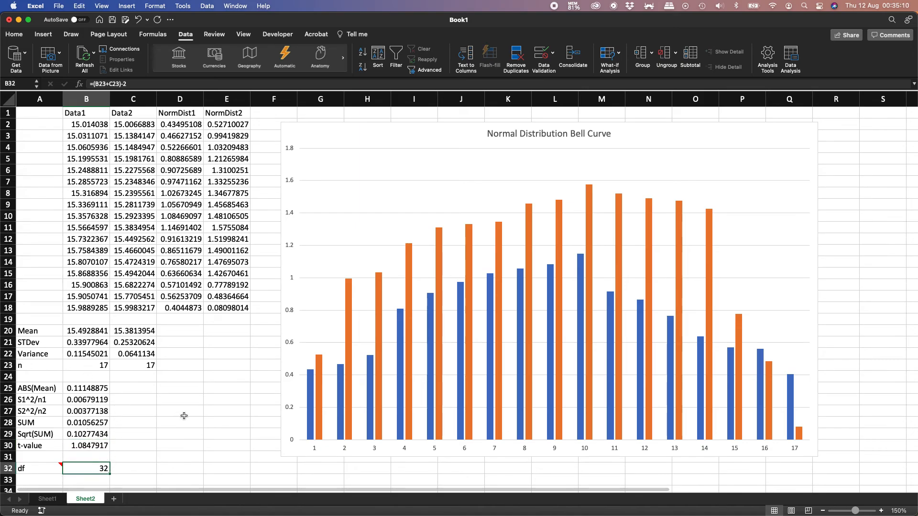
key(ctrl+Up)
click(537, 156)
click(78, 314)
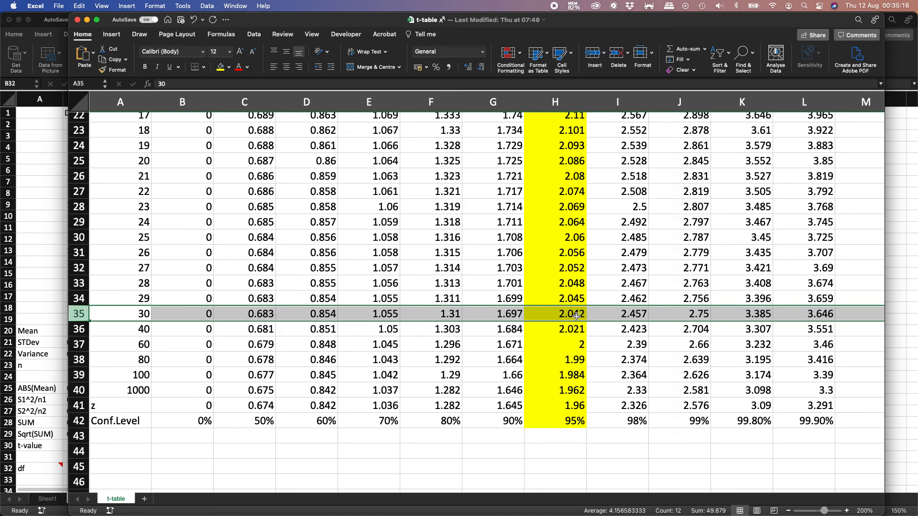
click(25, 311)
Enter "Accept" in C30 beside the t-value.
click(84, 443)
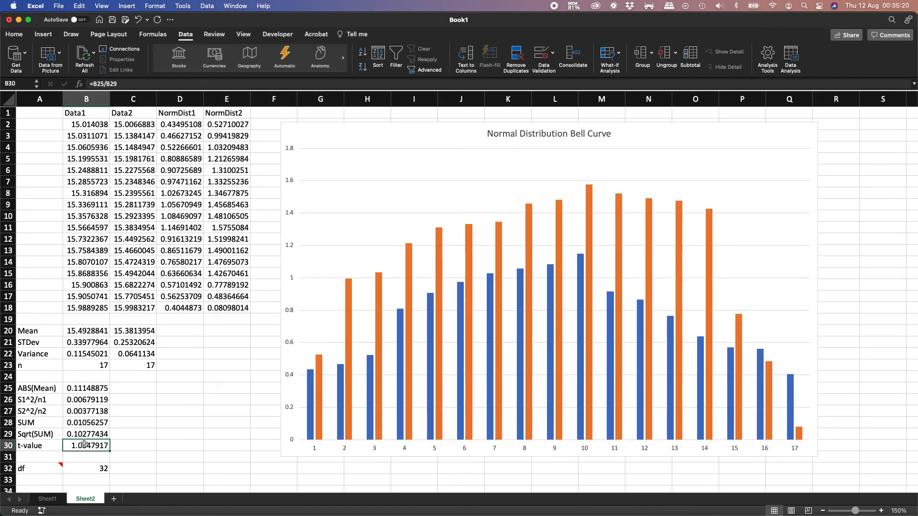
click(125, 444)
text(Accept)
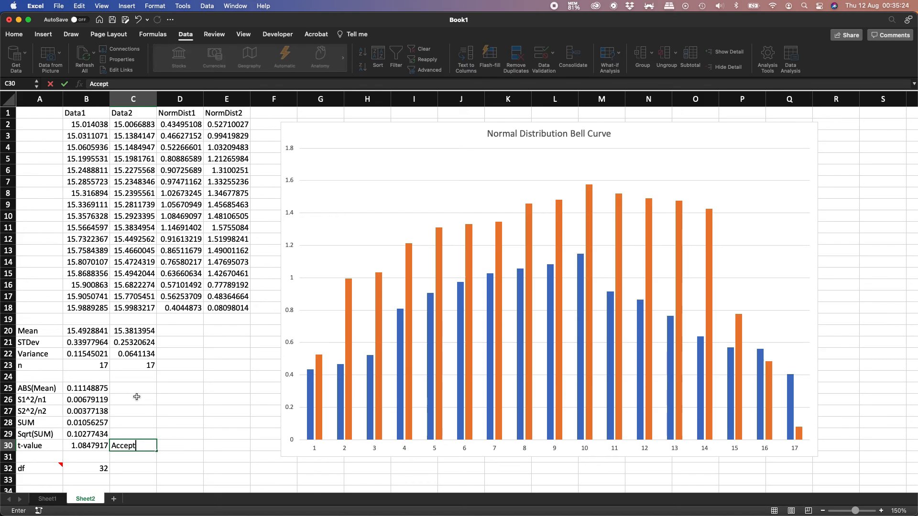
click(137, 398)
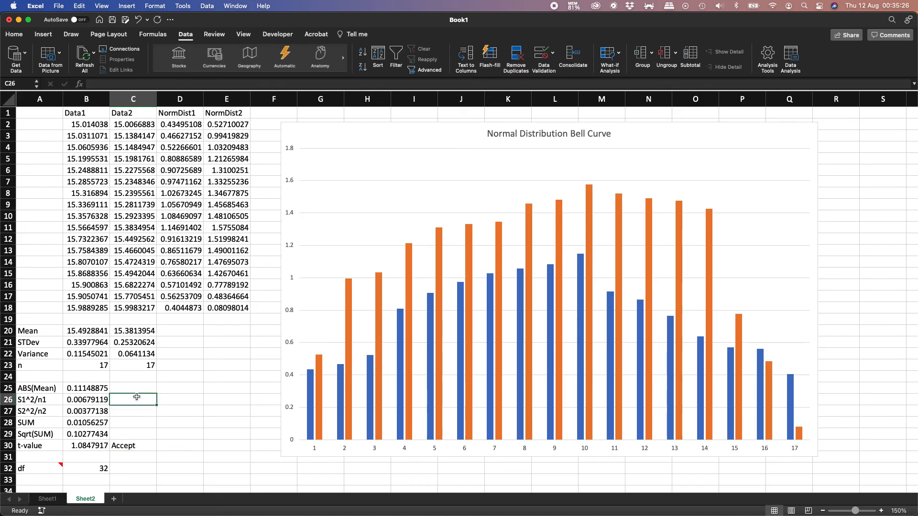
Review the sorted Data1 values in B2:B18 and Data2 values in C2:C18.
click(89, 136)
key(Up)
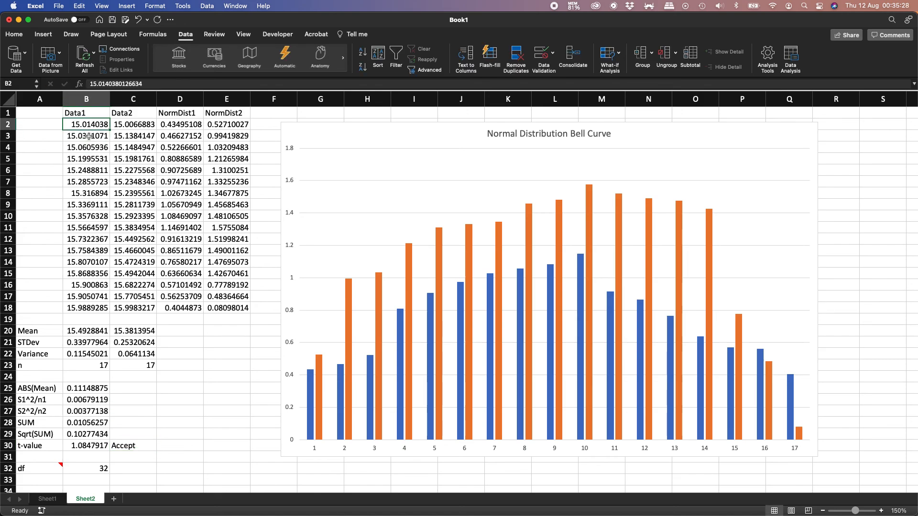
key(super+shift+Down)
key(Right)
key(super+shift+Down)
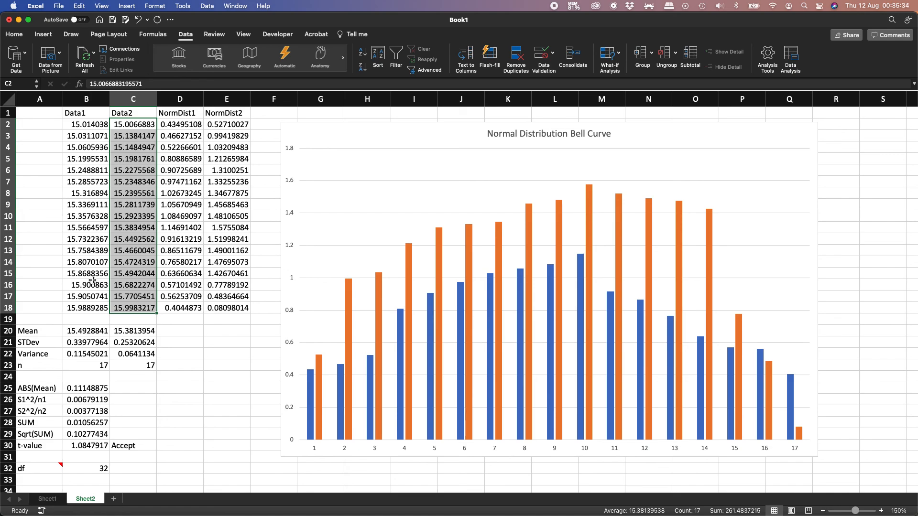
click(79, 239)
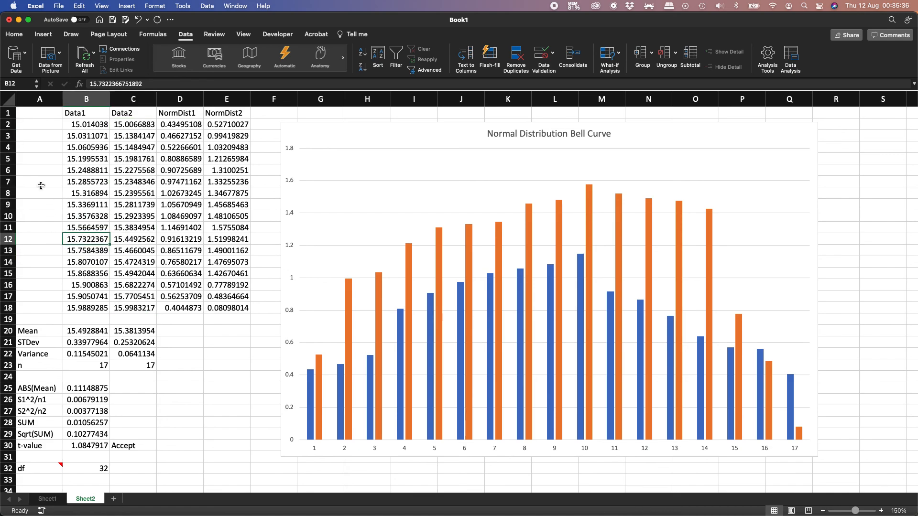